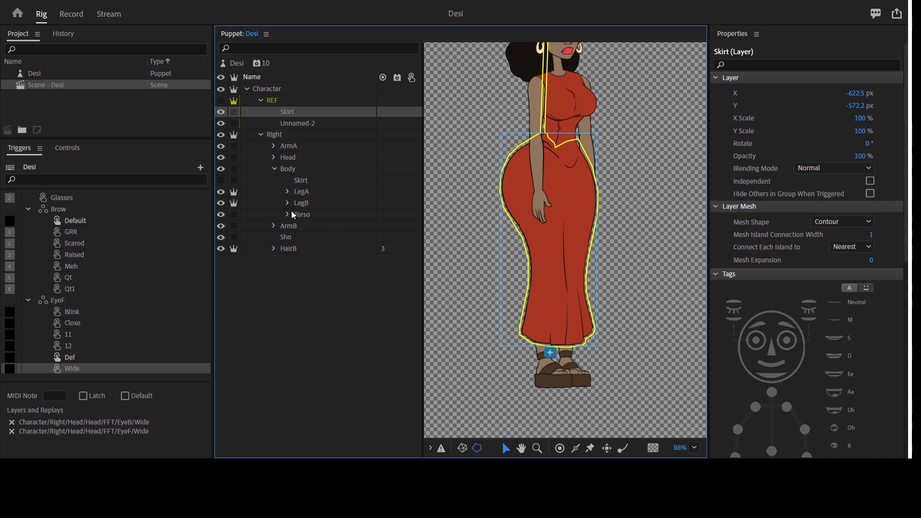
- Move LegB's origin handle up to the upper thigh and pin the leg's top edge at the waist with a Fixed handle
{"action": "left_click", "coordinate": [319, 194]}
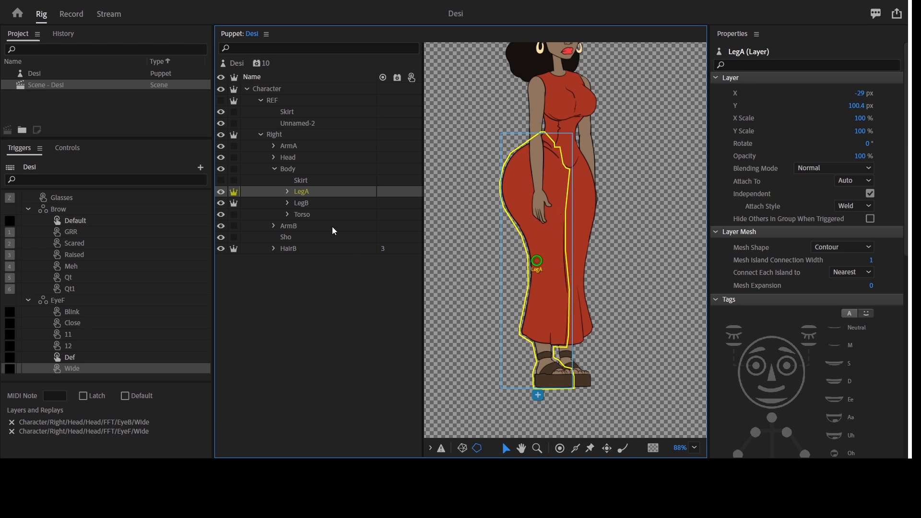
{"action": "left_click", "coordinate": [313, 201]}
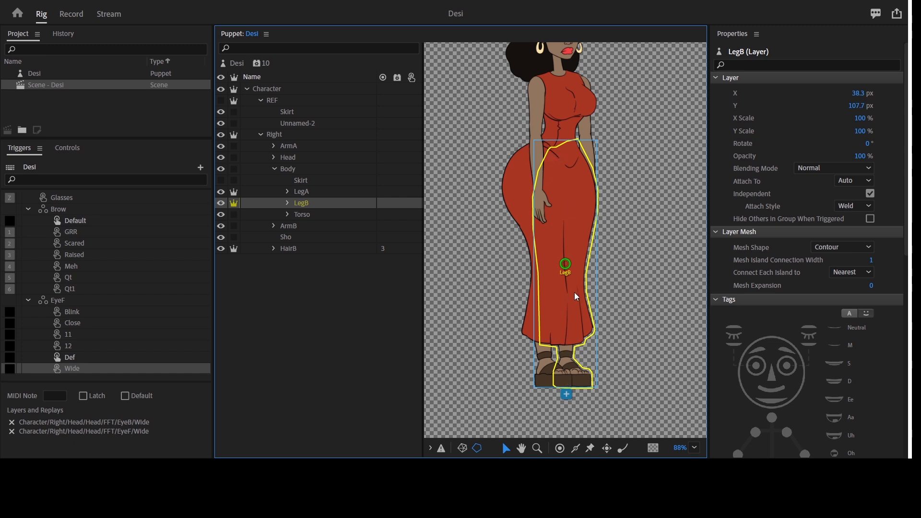
{"action": "left_click_drag", "start_coordinate": [568, 265], "coordinate": [576, 192]}
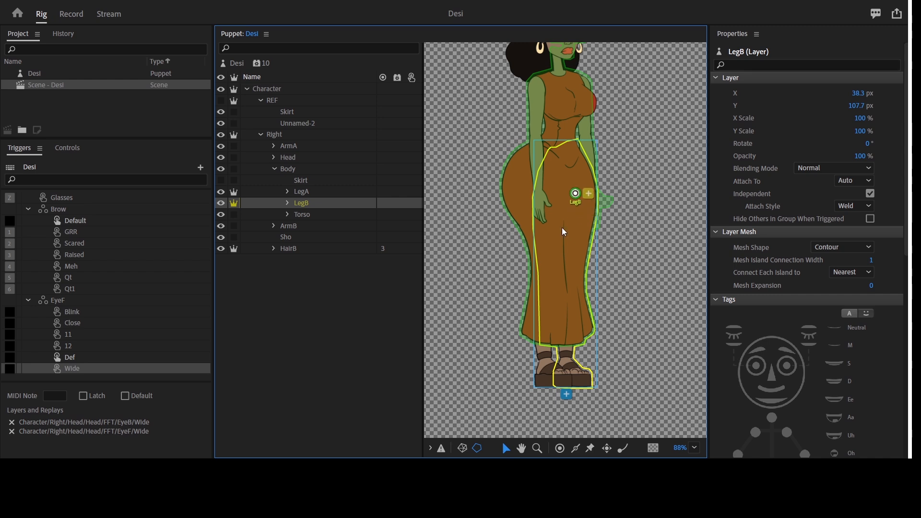
{"action": "left_click", "coordinate": [579, 199]}
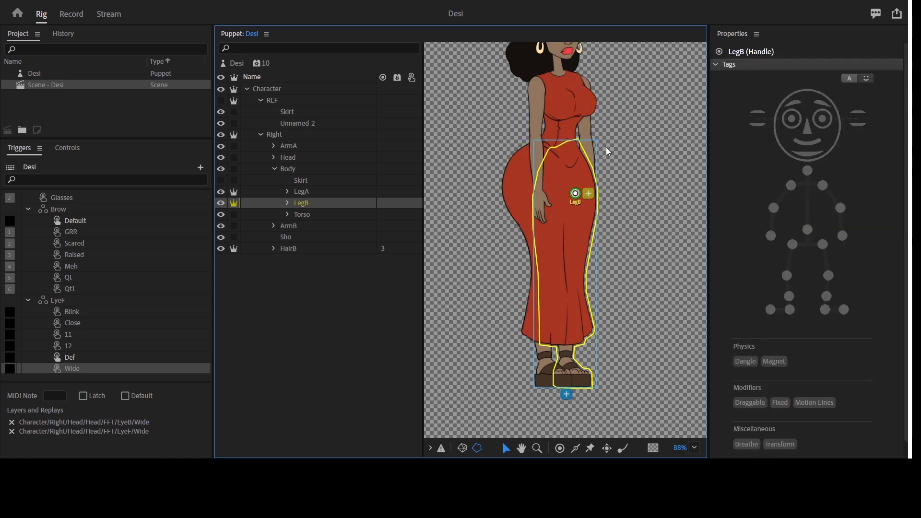
{"action": "left_click", "coordinate": [591, 448]}
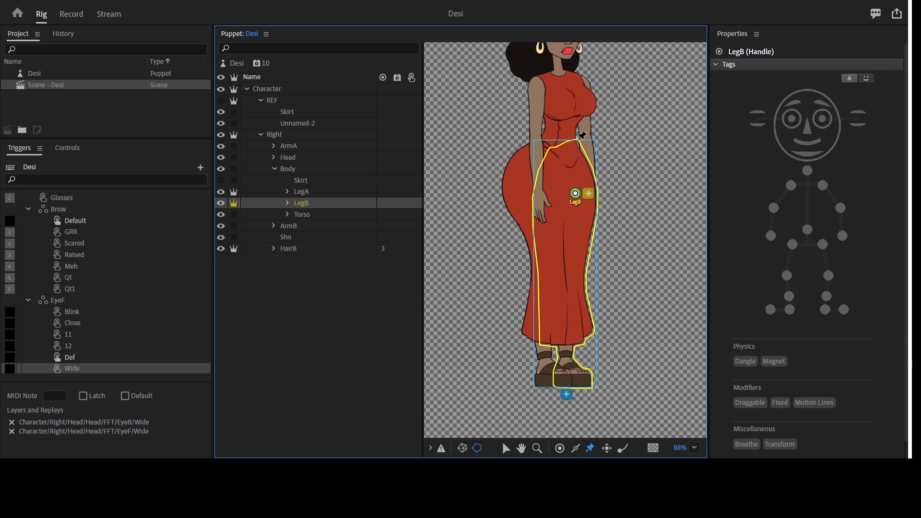
{"action": "left_click", "coordinate": [578, 139]}
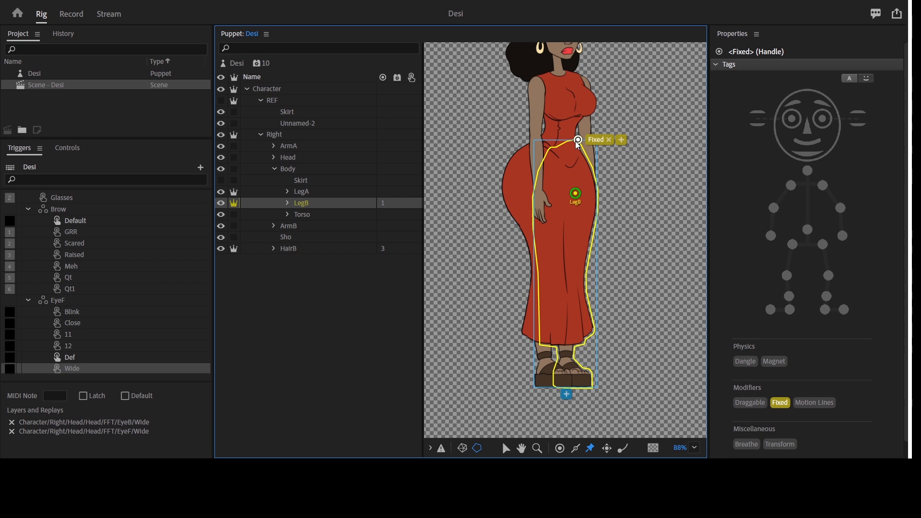
- Add handles at LegB's knee and ankle, tagged Left Knee and Left Ankle
{"action": "left_click", "coordinate": [559, 448]}
{"action": "left_click", "coordinate": [568, 252]}
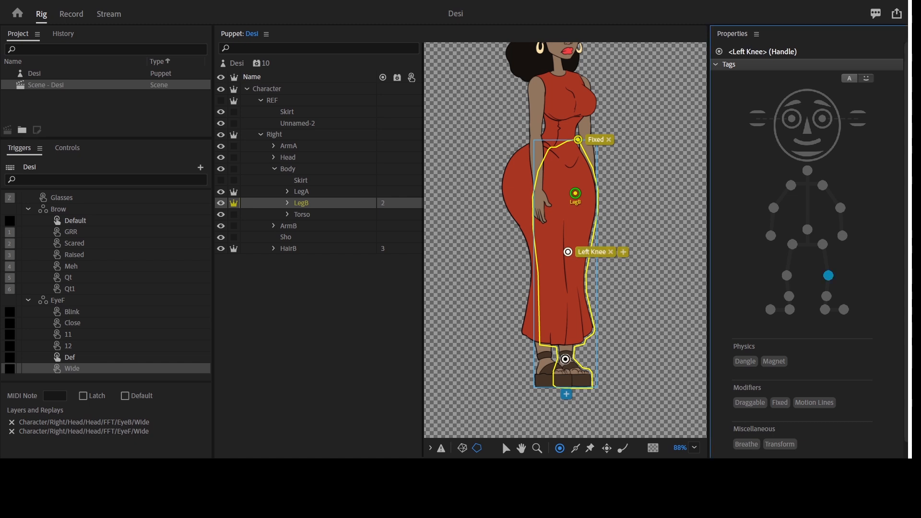
{"action": "left_click", "coordinate": [565, 358]}
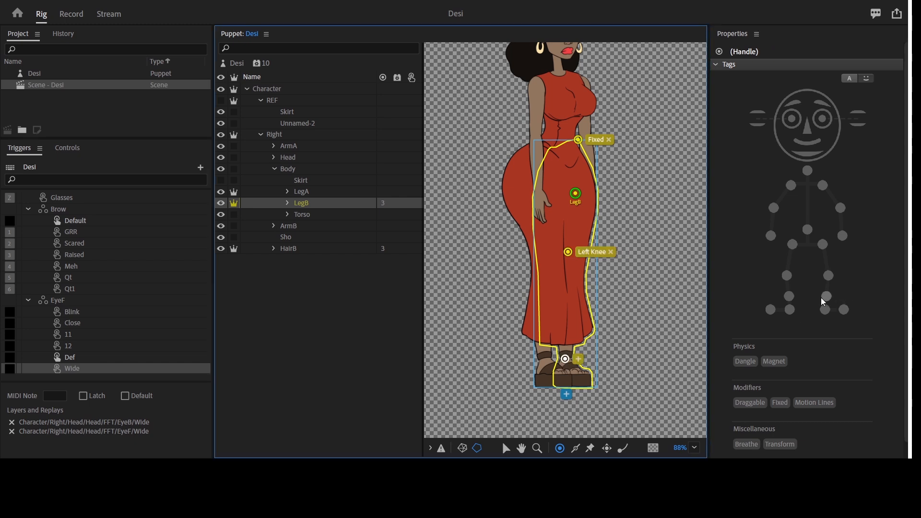
{"action": "left_click", "coordinate": [827, 296]}
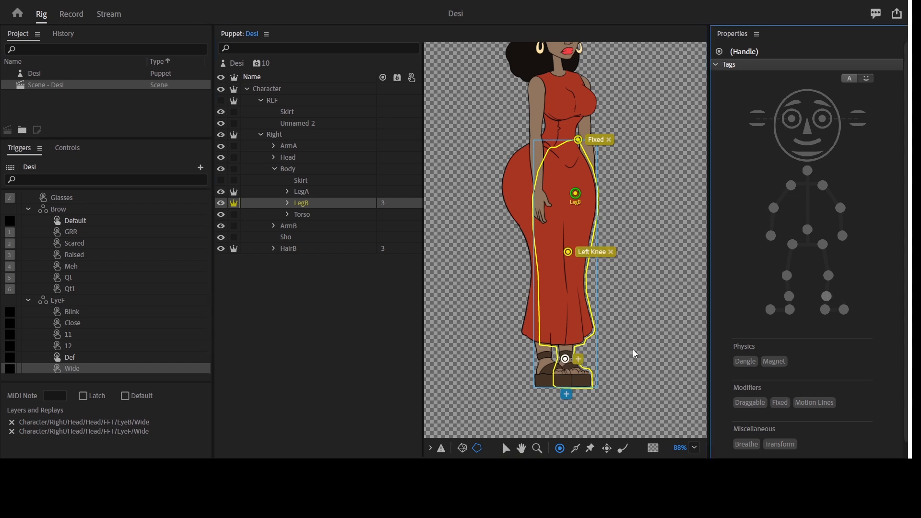
- Add handles at the heel and toe of LegB's shoe, tagged Left Heel and Left Toe
{"action": "left_click", "coordinate": [559, 376]}
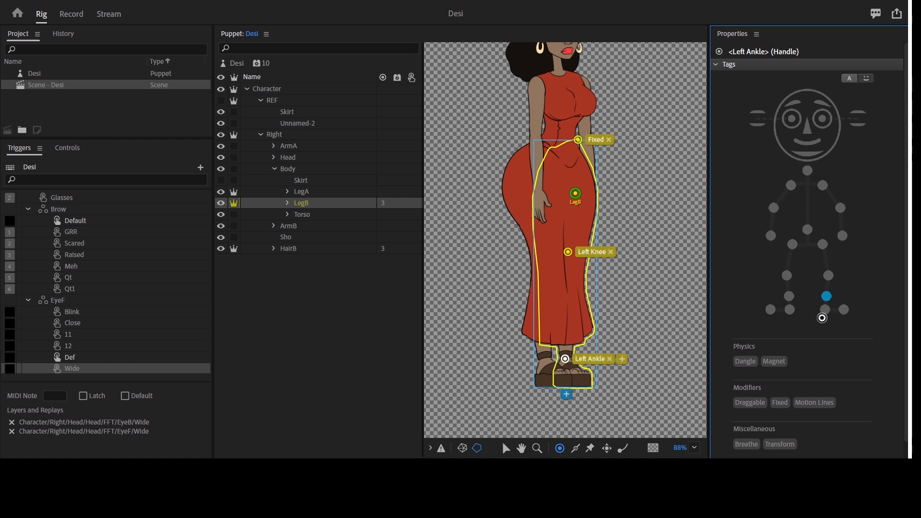
{"action": "left_click", "coordinate": [826, 310]}
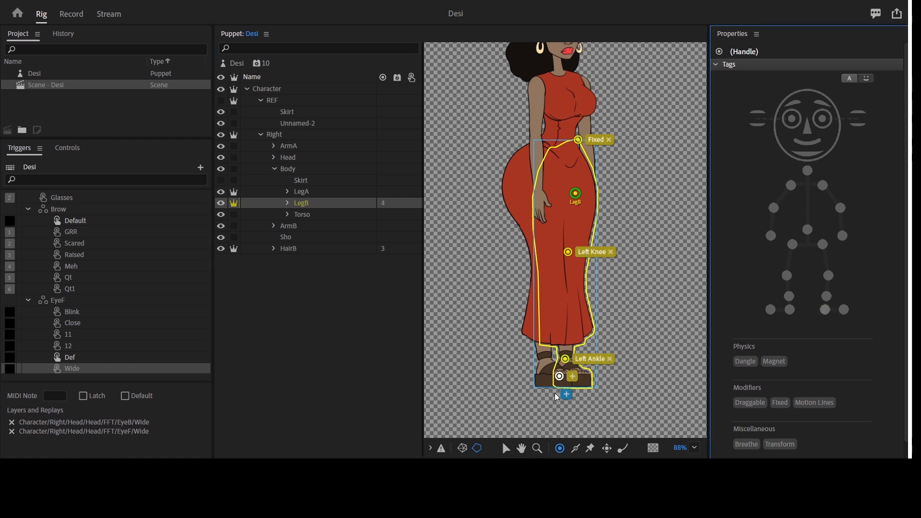
{"action": "left_click", "coordinate": [587, 383]}
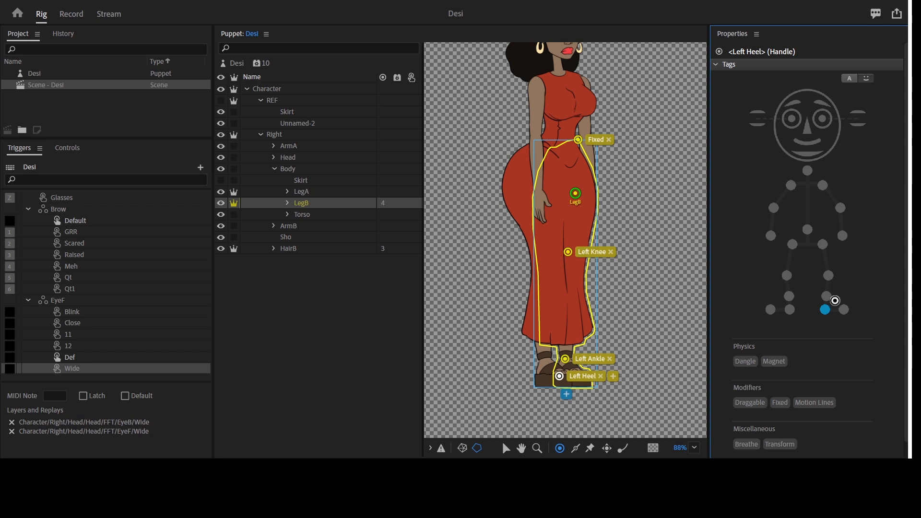
{"action": "left_click", "coordinate": [844, 312]}
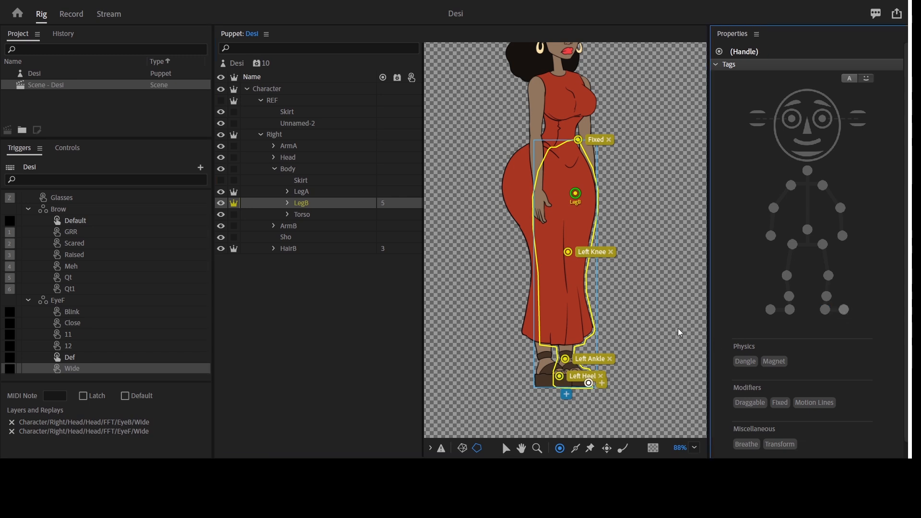
- Make LegB's Left Knee handle Draggable
{"action": "left_click", "coordinate": [569, 253]}
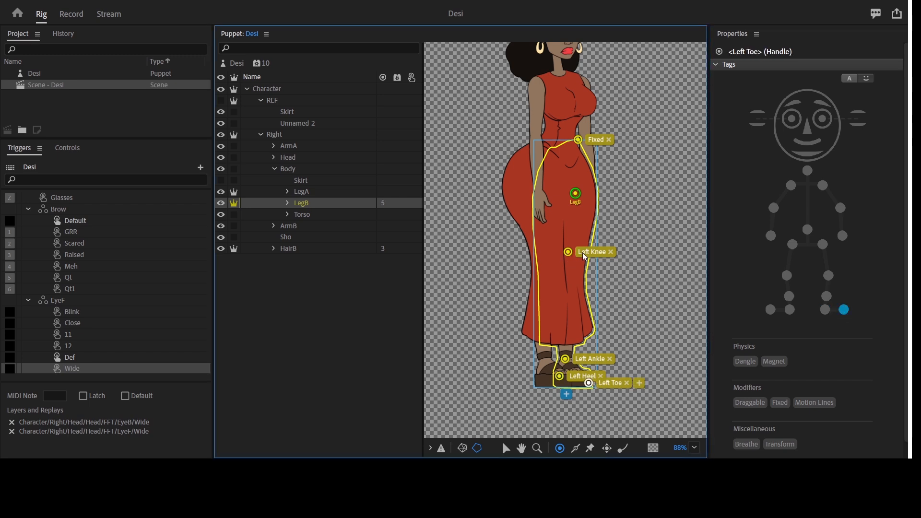
{"action": "left_click", "coordinate": [744, 407]}
{"action": "left_click", "coordinate": [744, 406]}
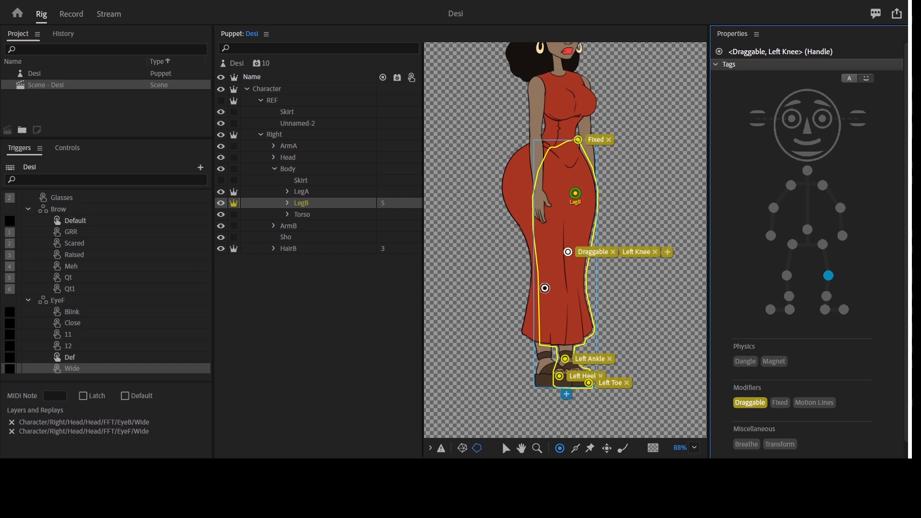
- Move LegA's origin handle up to the upper thigh and pin the leg's top edge at the waist with a Fixed handle
{"action": "left_click", "coordinate": [313, 192]}
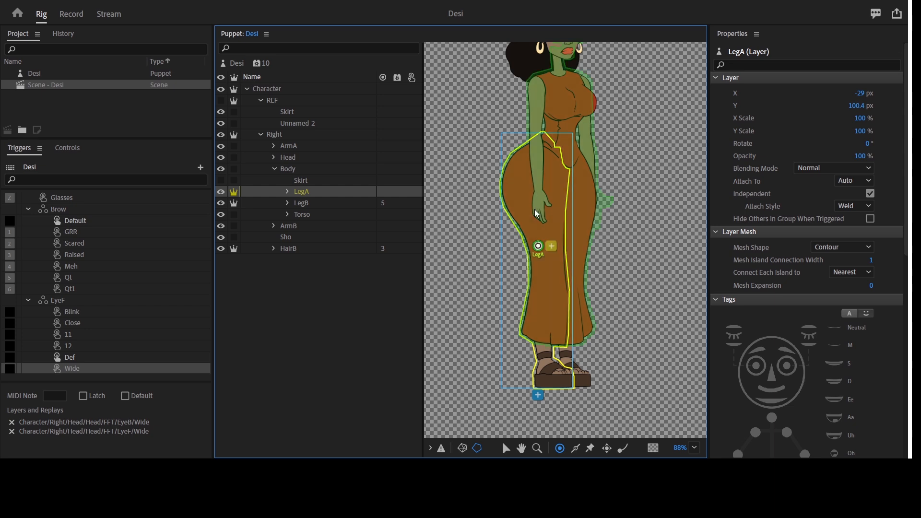
{"action": "left_click", "coordinate": [532, 189]}
{"action": "left_click_drag", "start_coordinate": [534, 187], "coordinate": [537, 185]}
{"action": "left_click", "coordinate": [536, 187]}
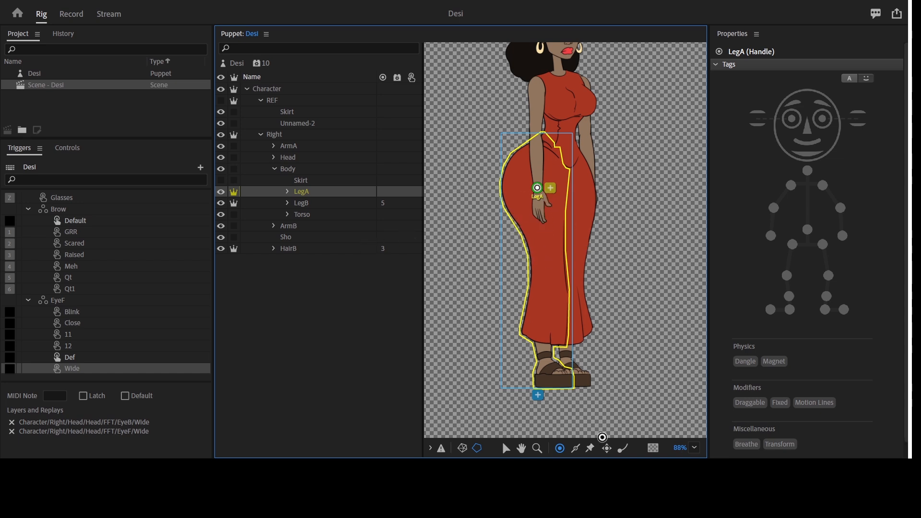
{"action": "left_click", "coordinate": [590, 448]}
{"action": "left_click", "coordinate": [542, 134]}
- Add a Draggable Right Knee handle at LegA's knee and a Right Ankle handle at its ankle
{"action": "left_click", "coordinate": [559, 448]}
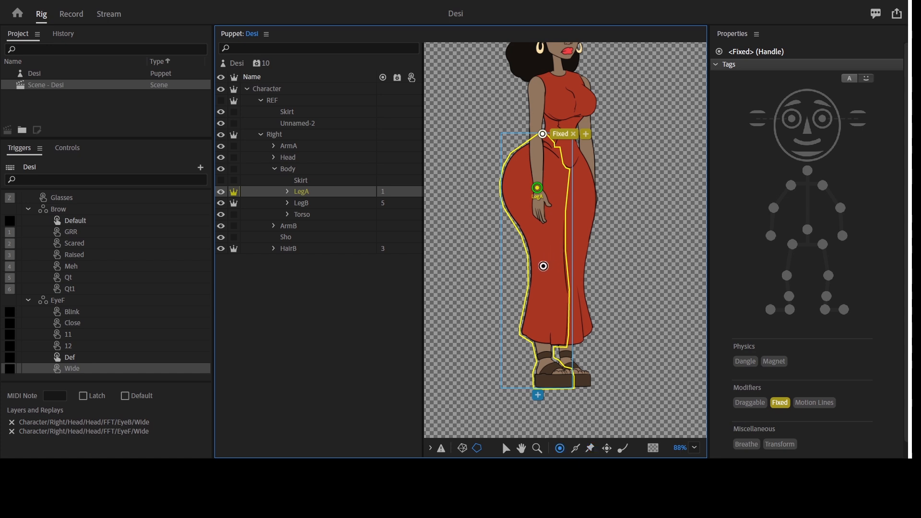
{"action": "left_click", "coordinate": [543, 266]}
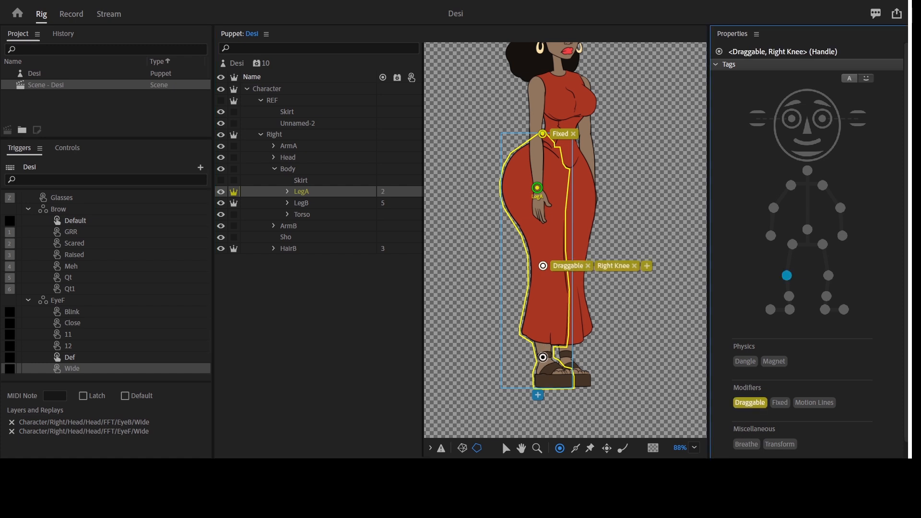
{"action": "left_click", "coordinate": [542, 357]}
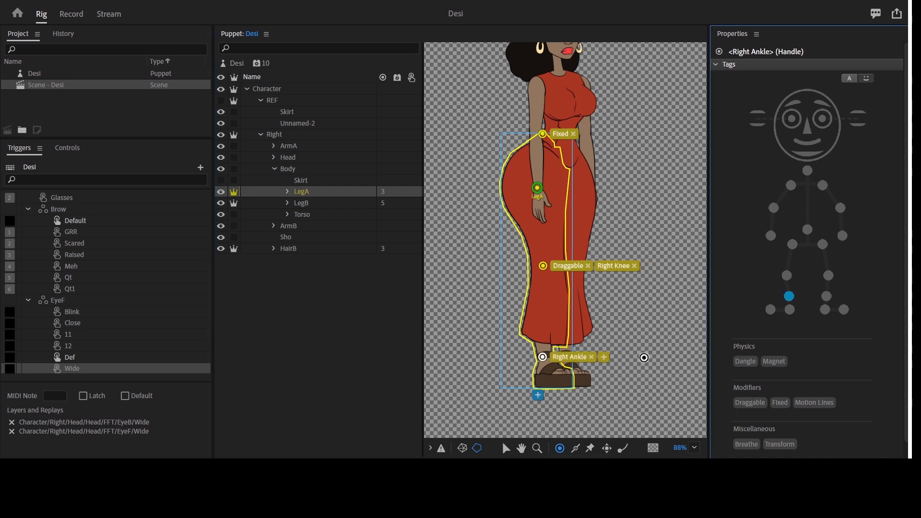
- Add handles at the toe and heel of LegA's shoe, tagged Right Toe and Right Heel
{"action": "left_click", "coordinate": [567, 380]}
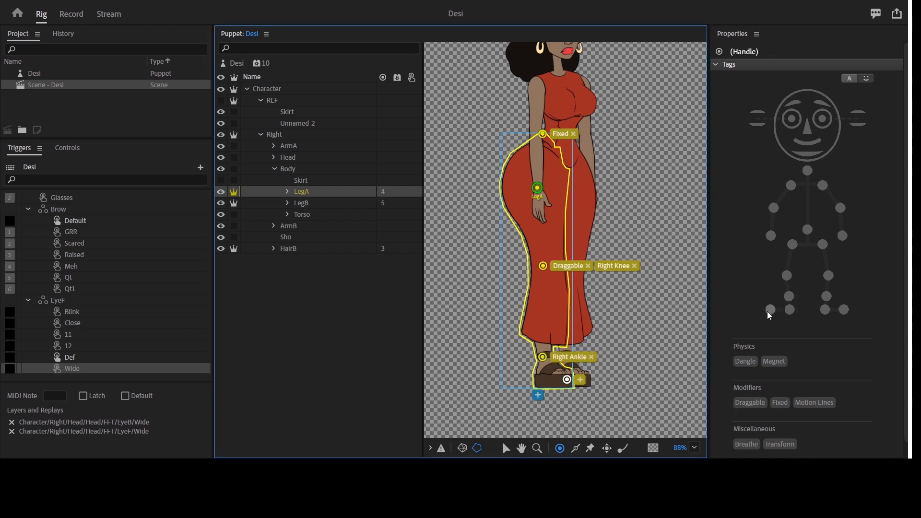
{"action": "left_click", "coordinate": [770, 309]}
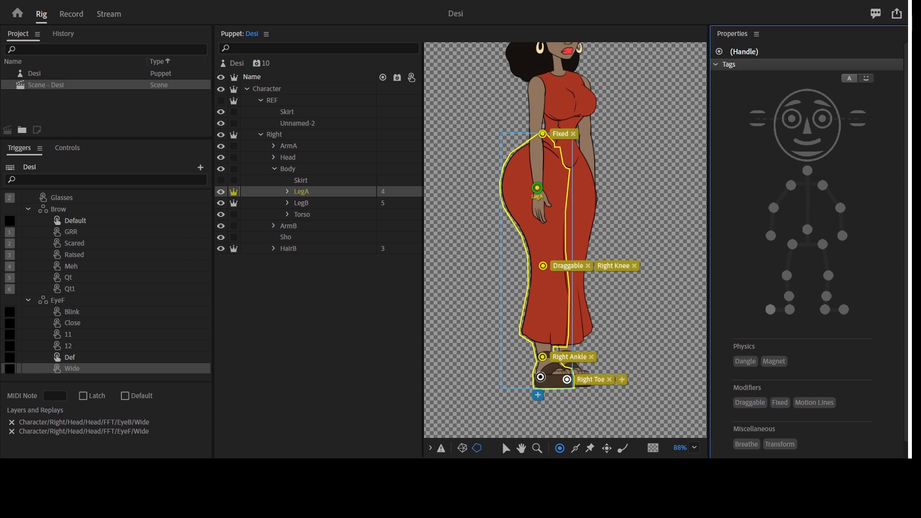
{"action": "left_click", "coordinate": [540, 376]}
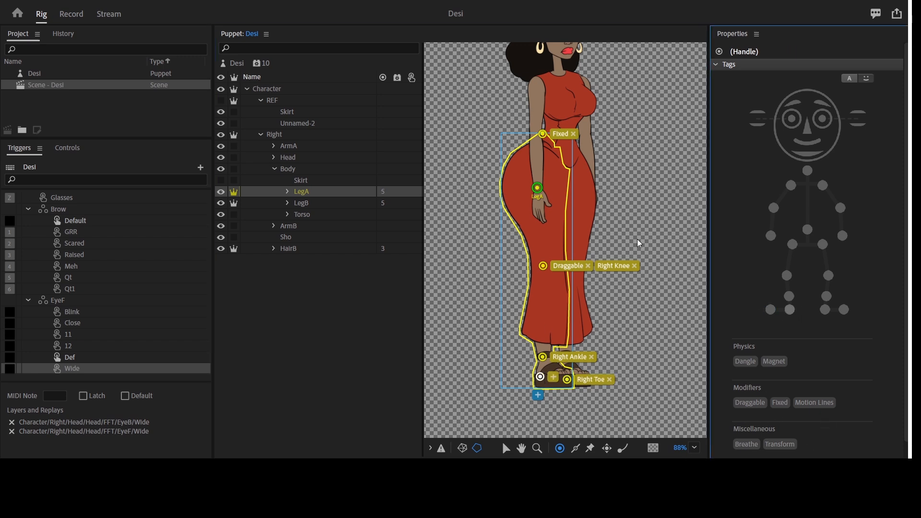
{"action": "left_click", "coordinate": [789, 310]}
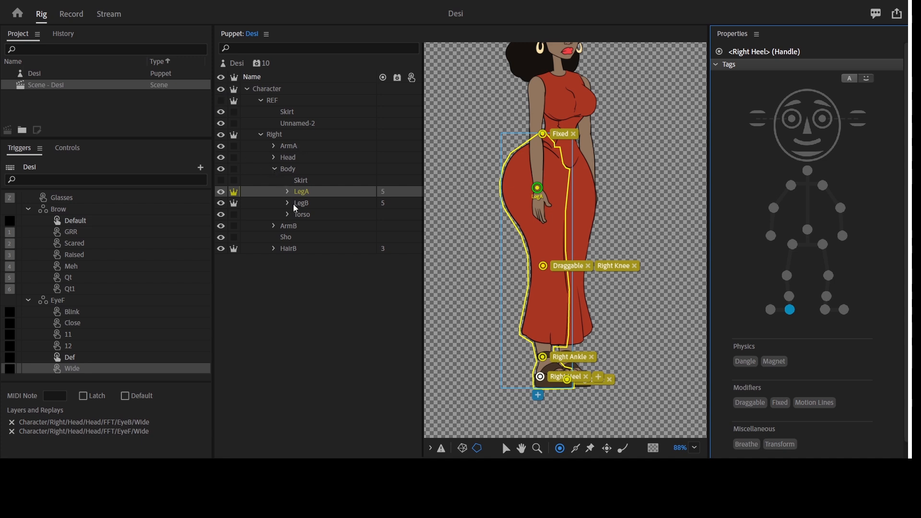
- Make the ArmA and ArmB layers independent and move each arm's origin handle up to its shoulder
{"action": "left_click", "coordinate": [285, 136]}
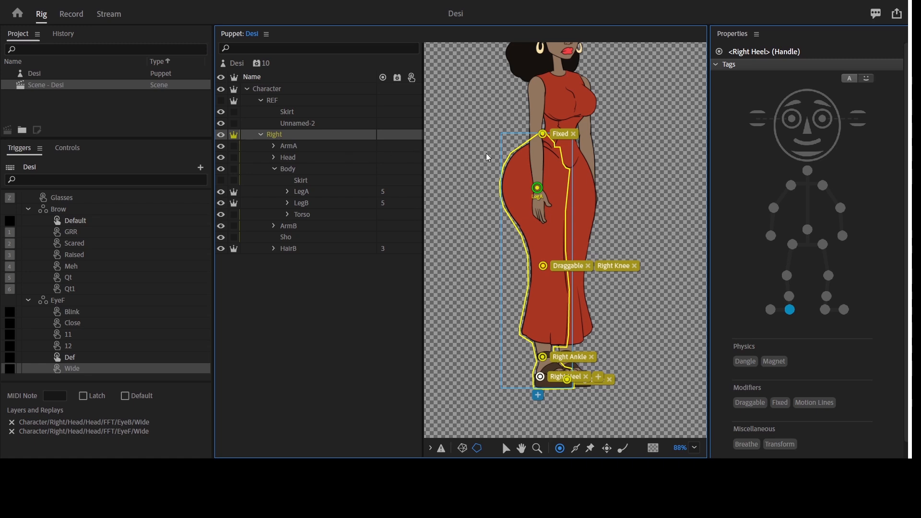
{"action": "left_click", "coordinate": [565, 149]}
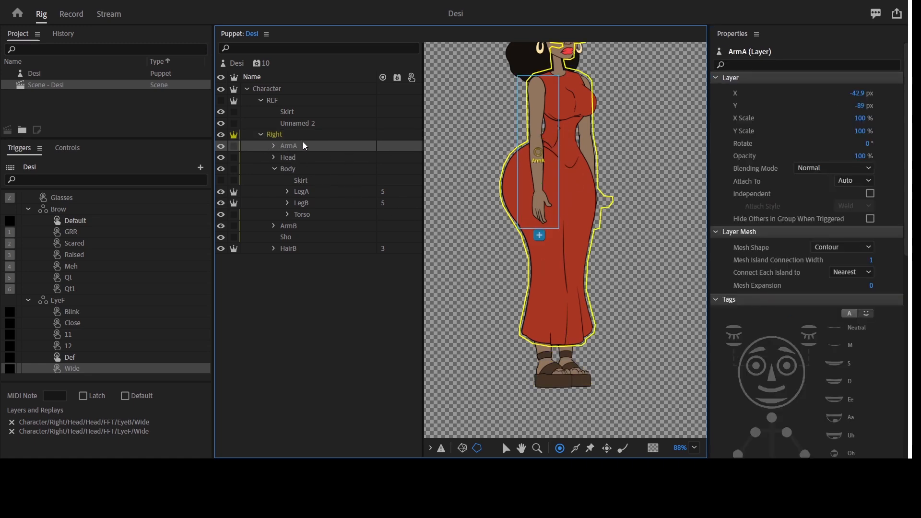
{"action": "left_click", "coordinate": [277, 170]}
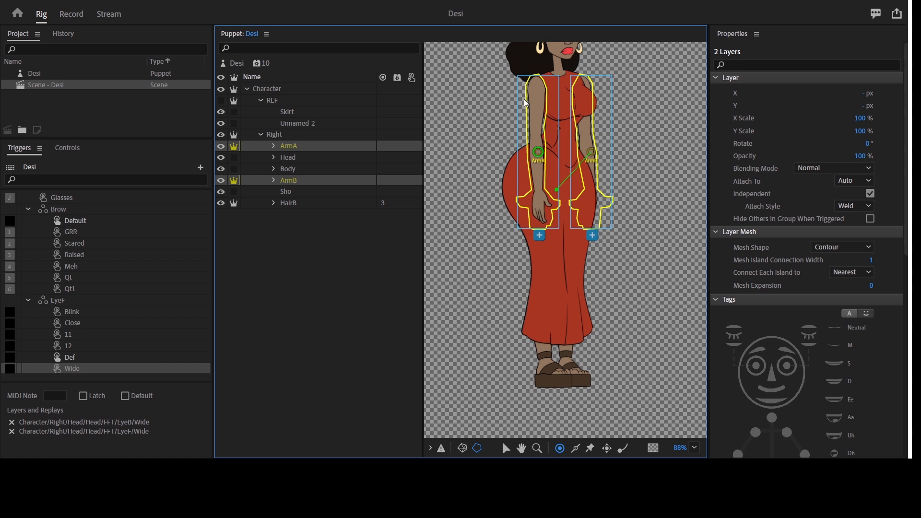
{"action": "left_click_drag", "start_coordinate": [538, 152], "coordinate": [534, 83]}
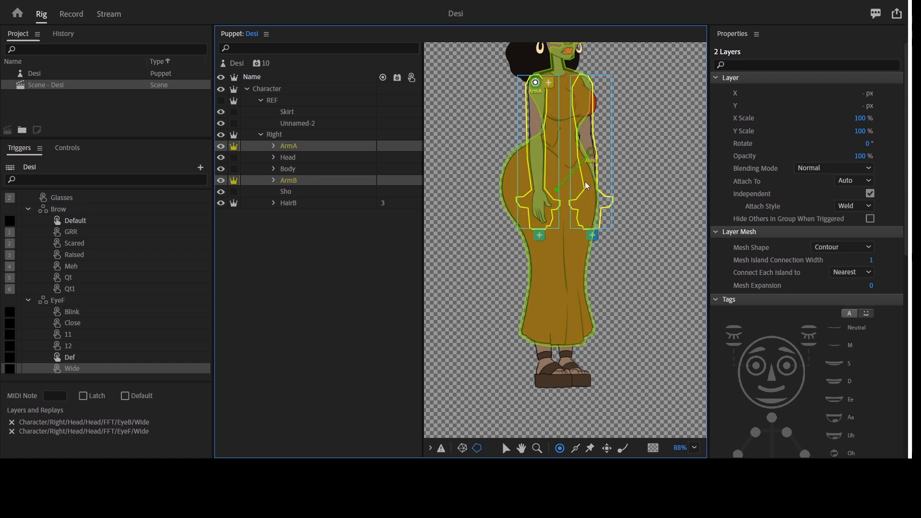
{"action": "left_click_drag", "start_coordinate": [587, 155], "coordinate": [584, 85]}
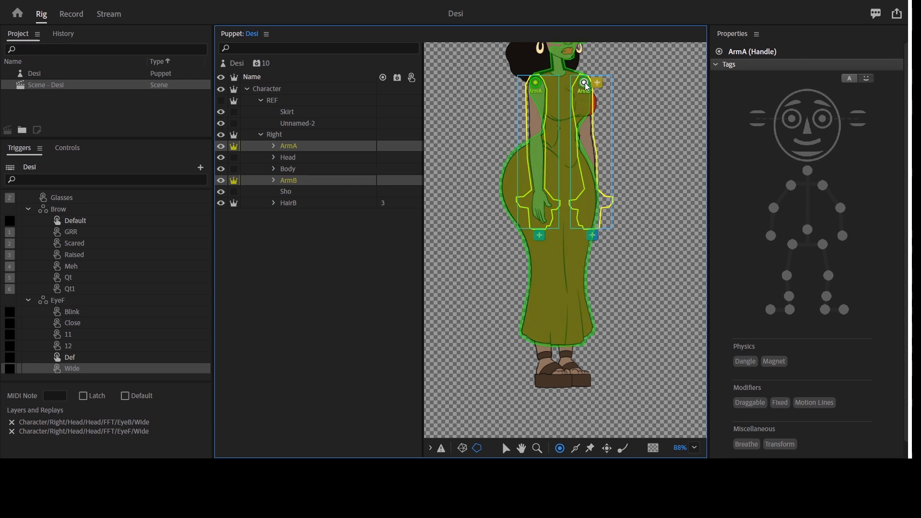
- Add a handle at the top of ArmA and tag it Right Shoulder
{"action": "key", "text": "z"}
{"action": "left_click", "coordinate": [590, 92]}
{"action": "left_click_drag", "start_coordinate": [618, 148], "coordinate": [646, 159]}
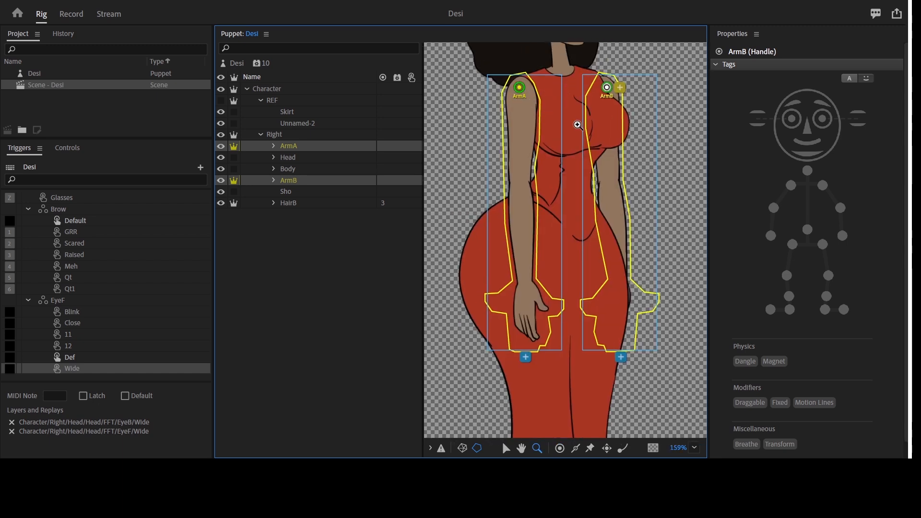
{"action": "left_click", "coordinate": [559, 448]}
{"action": "left_click", "coordinate": [273, 146]}
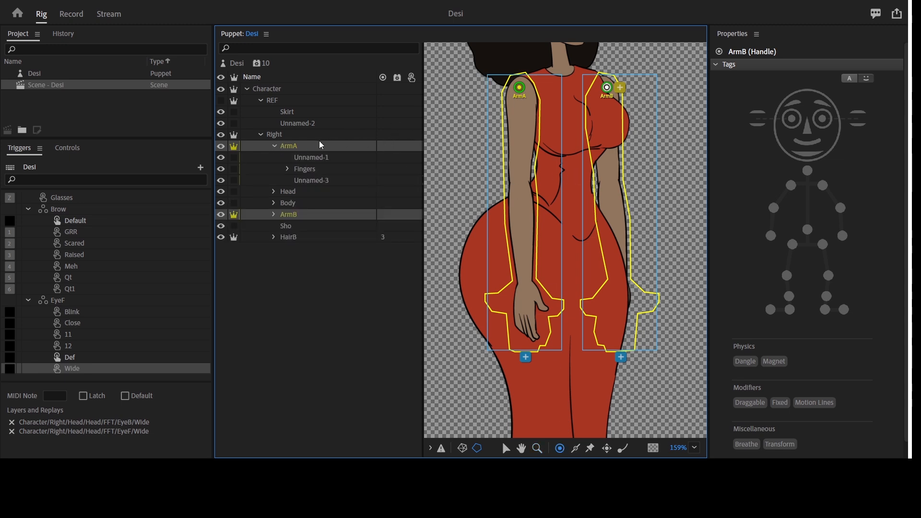
{"action": "left_click", "coordinate": [494, 95]}
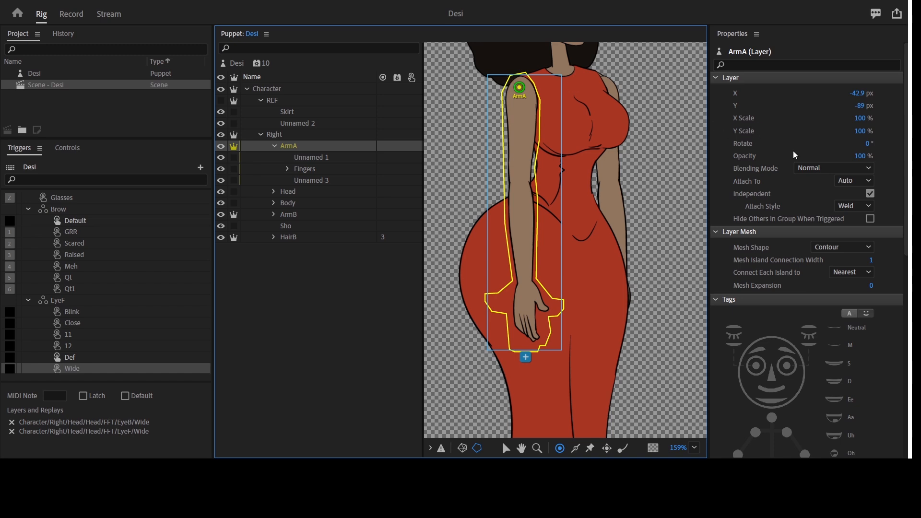
{"action": "left_click", "coordinate": [789, 190]}
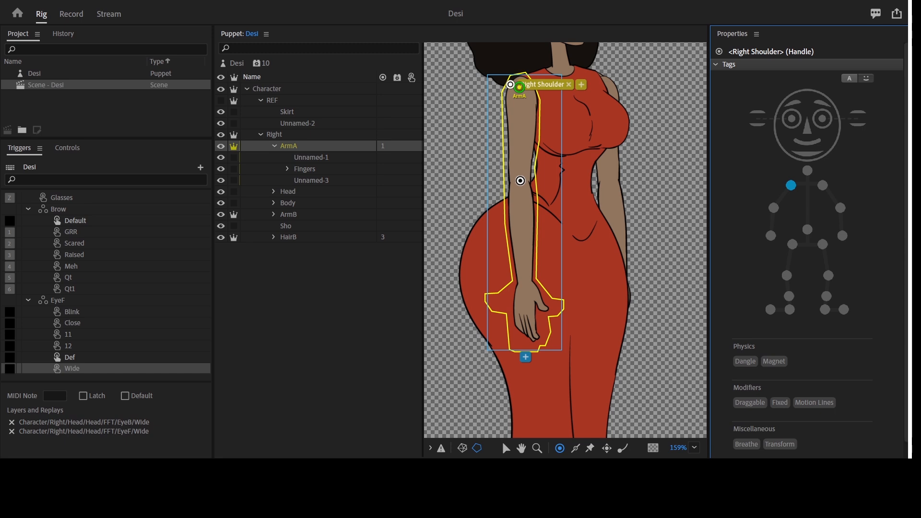
- Add Draggable handles at ArmA's elbow and hand, tagged Right Elbow and Right Wrist
{"action": "left_click", "coordinate": [773, 208]}
{"action": "left_click", "coordinate": [773, 207]}
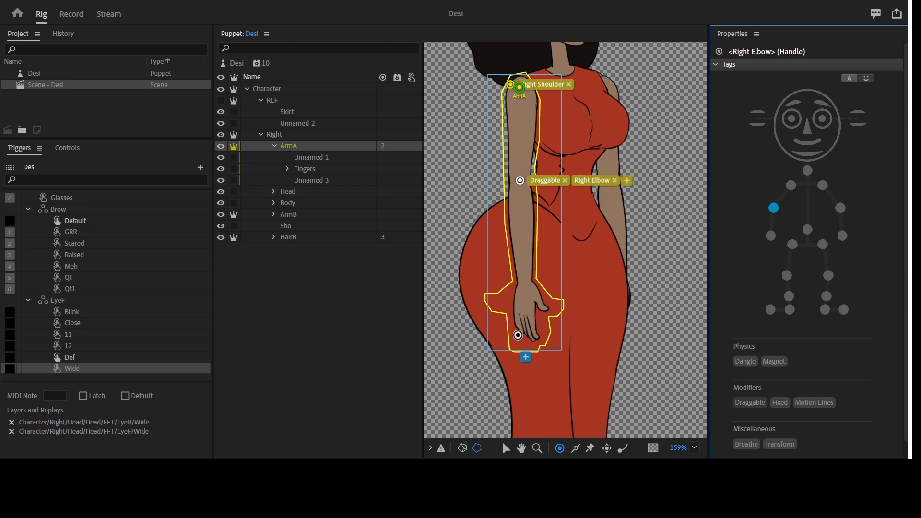
{"action": "left_click", "coordinate": [523, 321]}
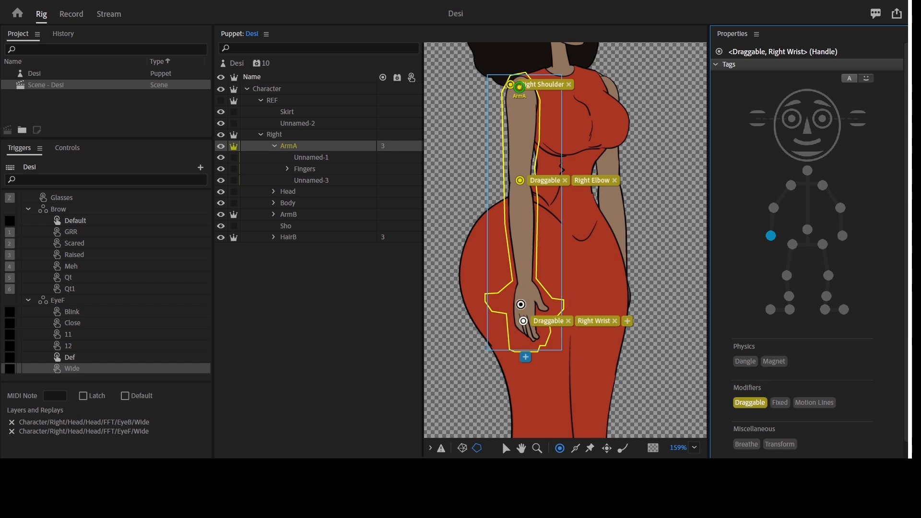
- Draw sticks along the upper arm and forearm of ArmA, and do the same for ArmB
{"action": "left_click", "coordinate": [574, 448]}
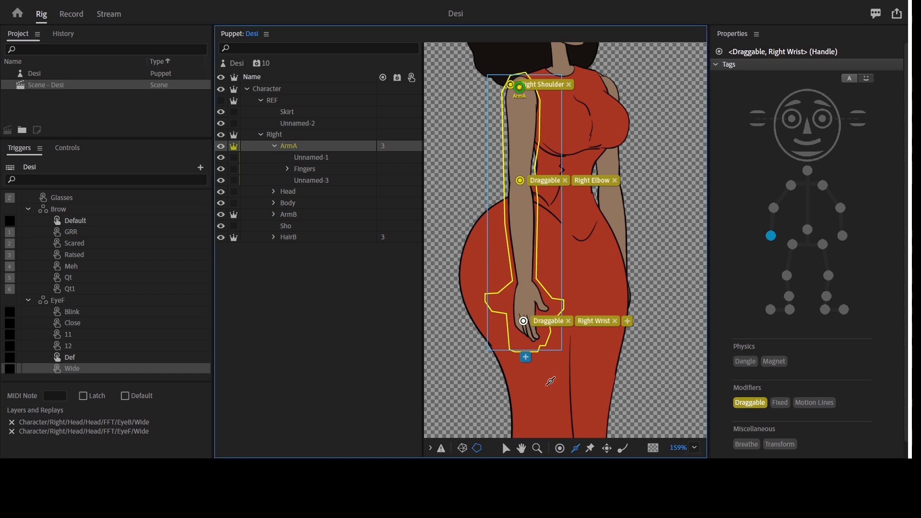
{"action": "left_click_drag", "start_coordinate": [516, 97], "coordinate": [520, 315]}
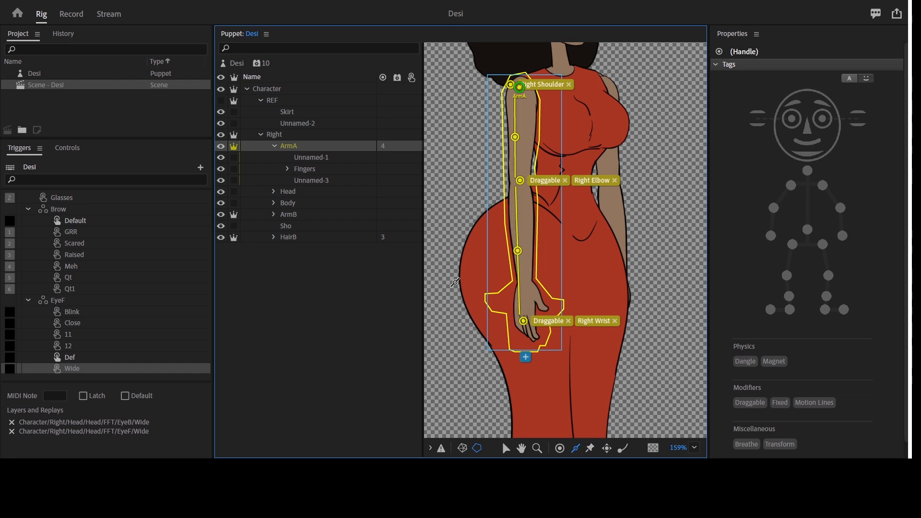
{"action": "left_click", "coordinate": [301, 214]}
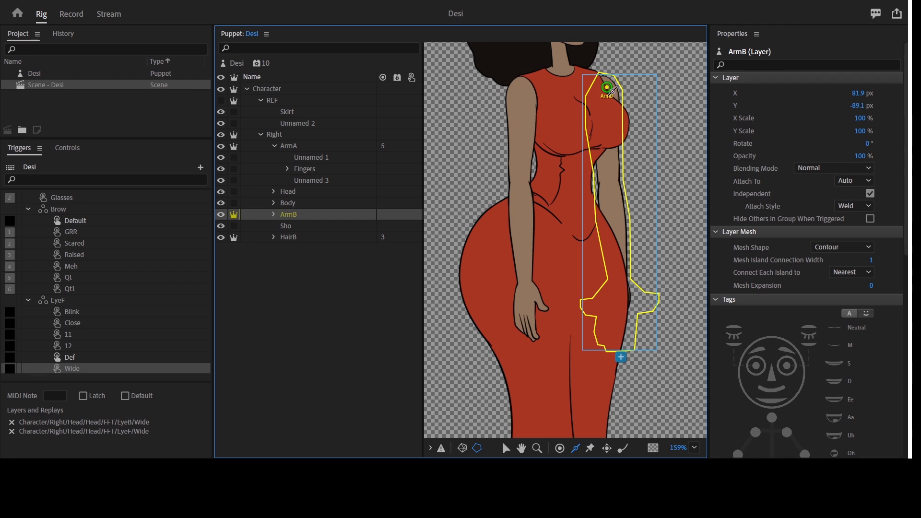
{"action": "left_click_drag", "start_coordinate": [608, 96], "coordinate": [612, 331]}
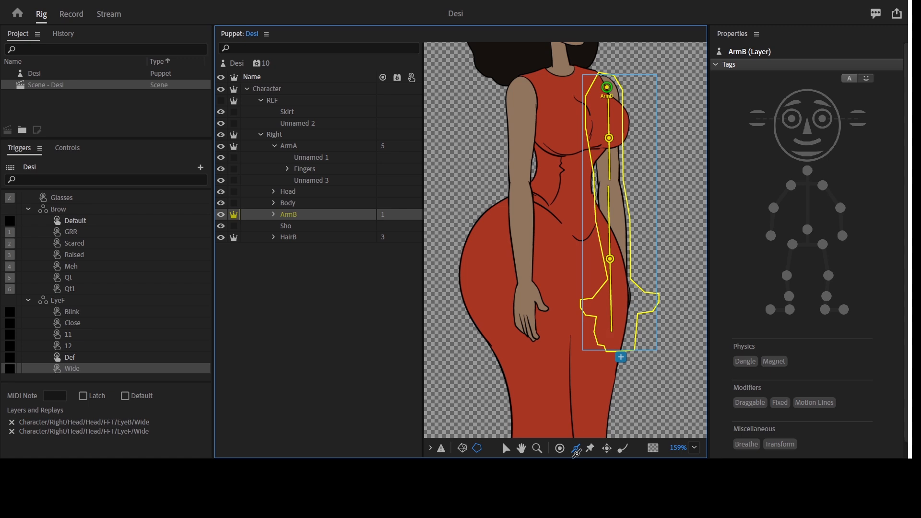
- Add a handle at the top of ArmB and tag it Left Shoulder
{"action": "left_click", "coordinate": [559, 447]}
{"action": "left_click", "coordinate": [610, 259]}
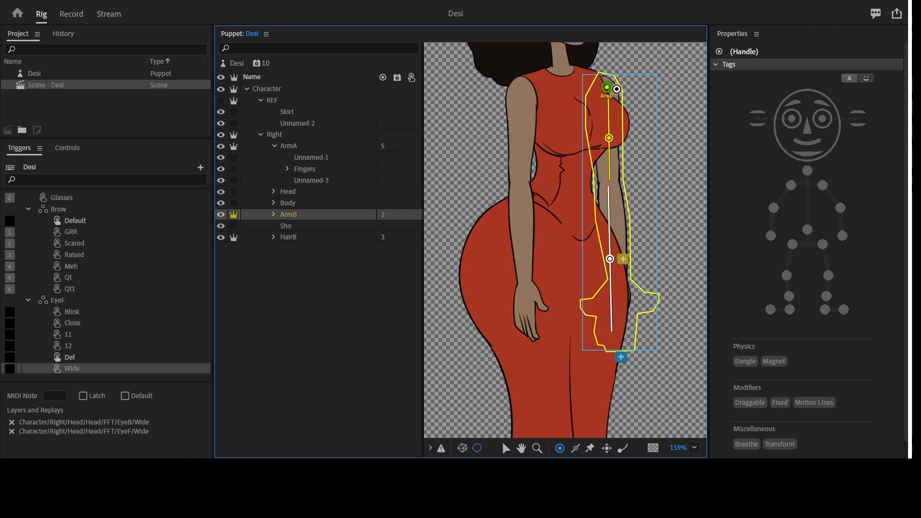
{"action": "left_click", "coordinate": [617, 89]}
{"action": "left_click", "coordinate": [826, 184]}
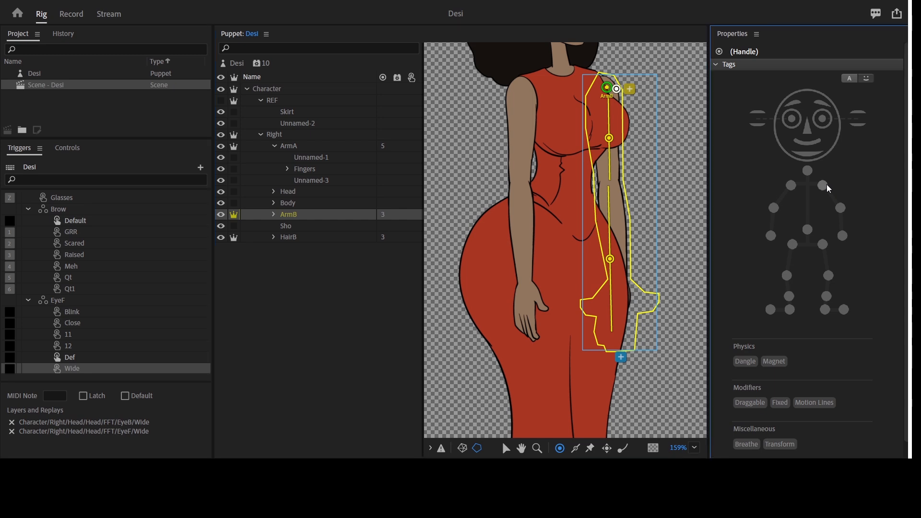
{"action": "left_click", "coordinate": [826, 185]}
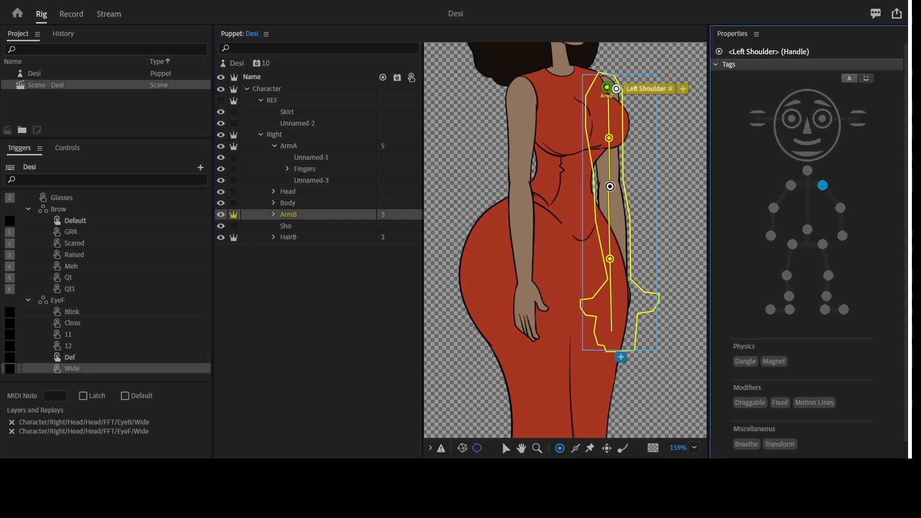
- Add Draggable handles at ArmB's elbow and hand, tagged Left Elbow and Left Wrist
{"action": "left_click", "coordinate": [609, 186]}
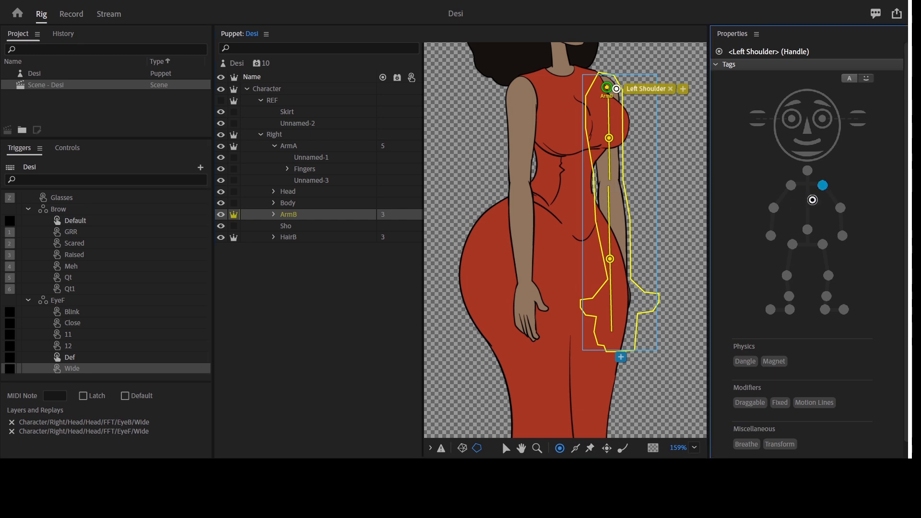
{"action": "left_click", "coordinate": [840, 207]}
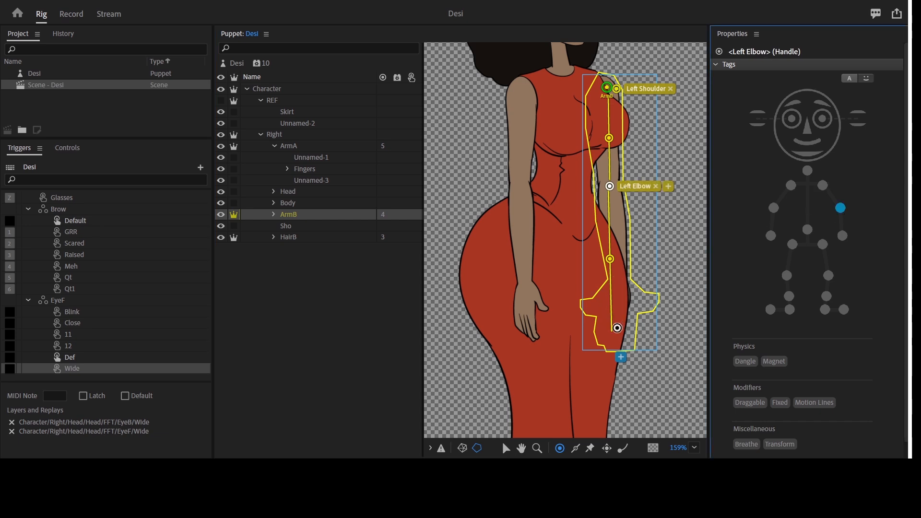
{"action": "left_click", "coordinate": [617, 325]}
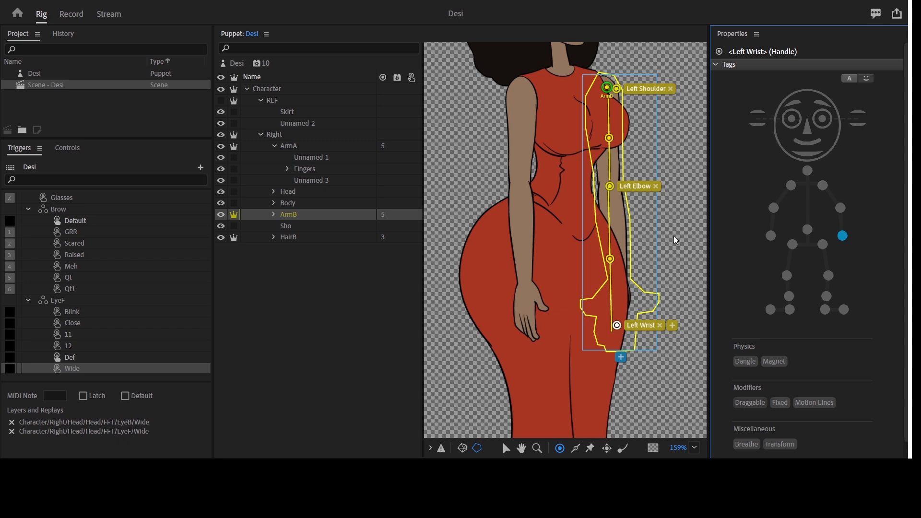
{"action": "left_click", "coordinate": [612, 188]}
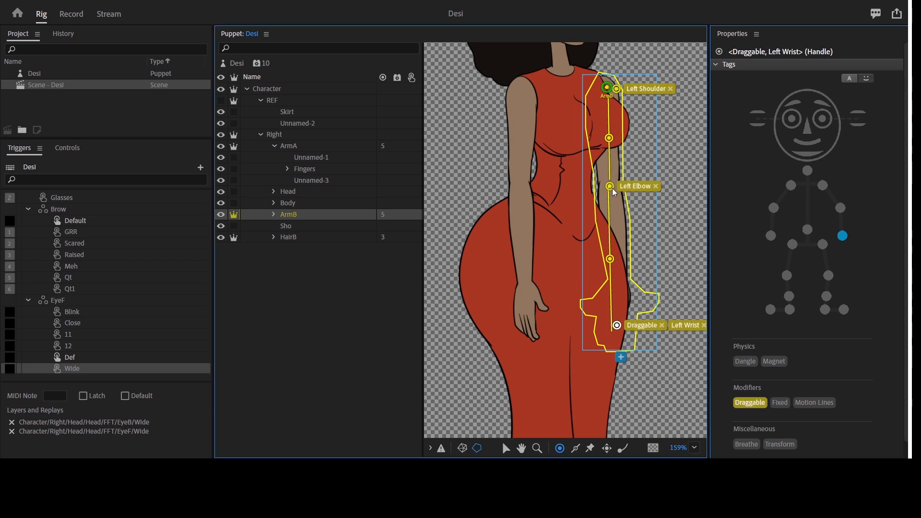
{"action": "left_click", "coordinate": [753, 409]}
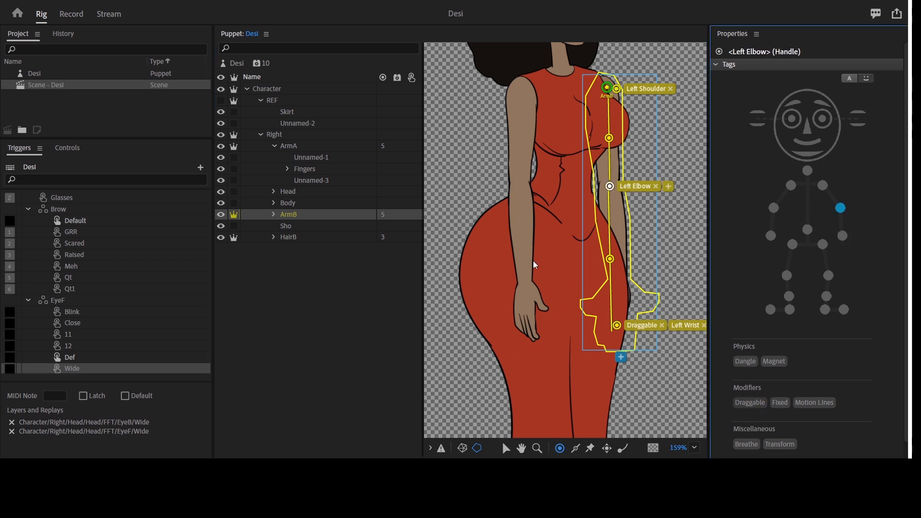
- Create a swap set from ArmA's Fingers layer and rename it FingersA
{"action": "left_click", "coordinate": [310, 170]}
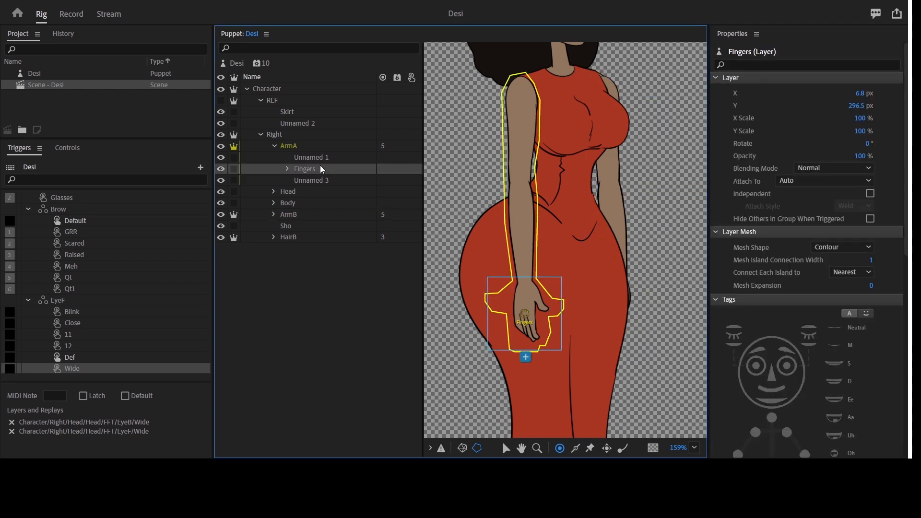
{"action": "left_click_drag", "start_coordinate": [321, 170], "coordinate": [143, 434]}
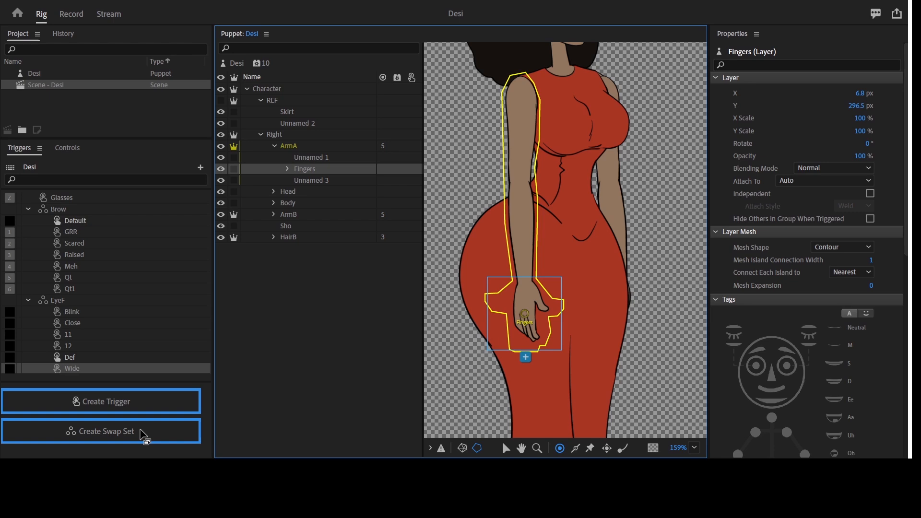
{"action": "left_click_drag", "start_coordinate": [143, 435], "coordinate": [143, 435]}
{"action": "scroll", "coordinate": [148, 321], "scroll_direction": "down", "scroll_amount": 3}
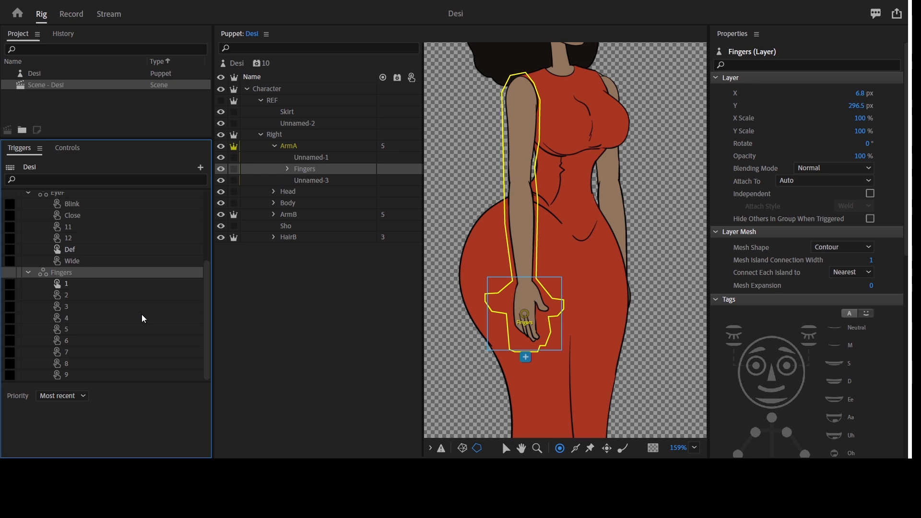
{"action": "double_click", "coordinate": [85, 273]}
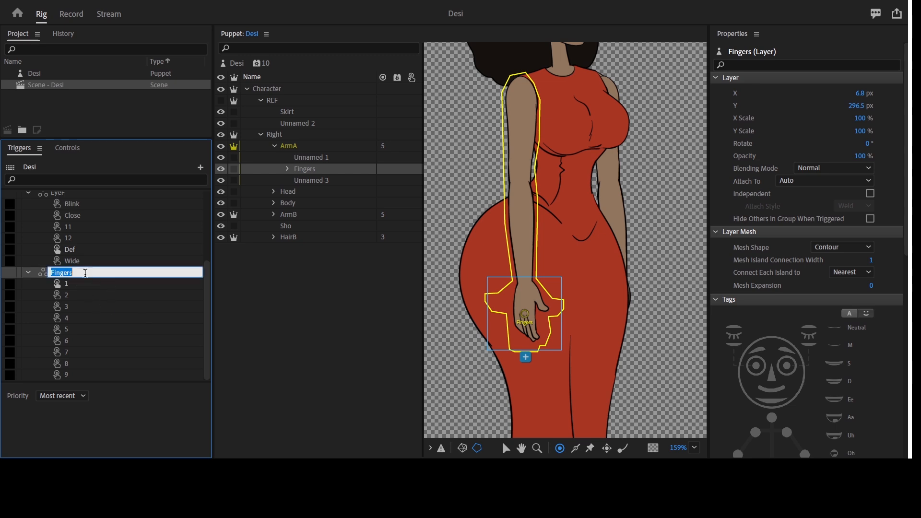
{"action": "left_click", "coordinate": [86, 274]}
{"action": "left_click", "coordinate": [96, 291]}
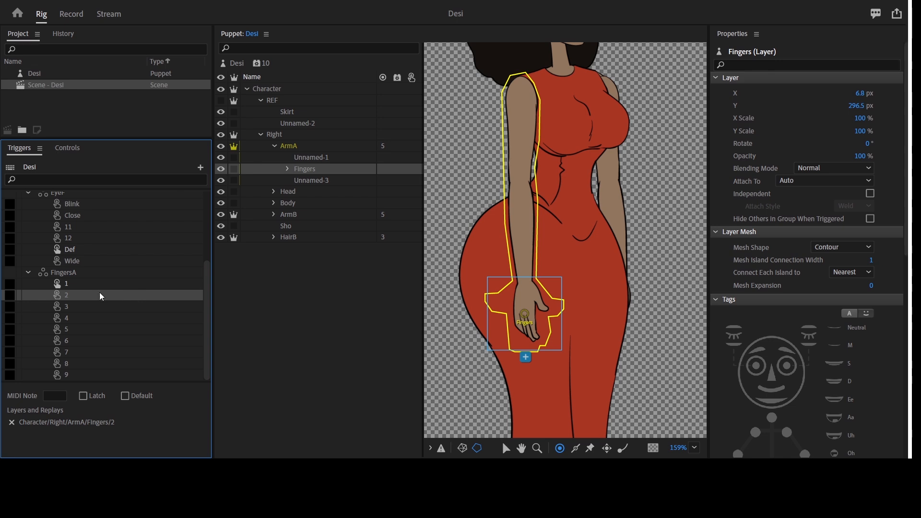
- Collapse the EyeF, Brow and FingersA swap sets in the trigger list
{"action": "left_click", "coordinate": [92, 284]}
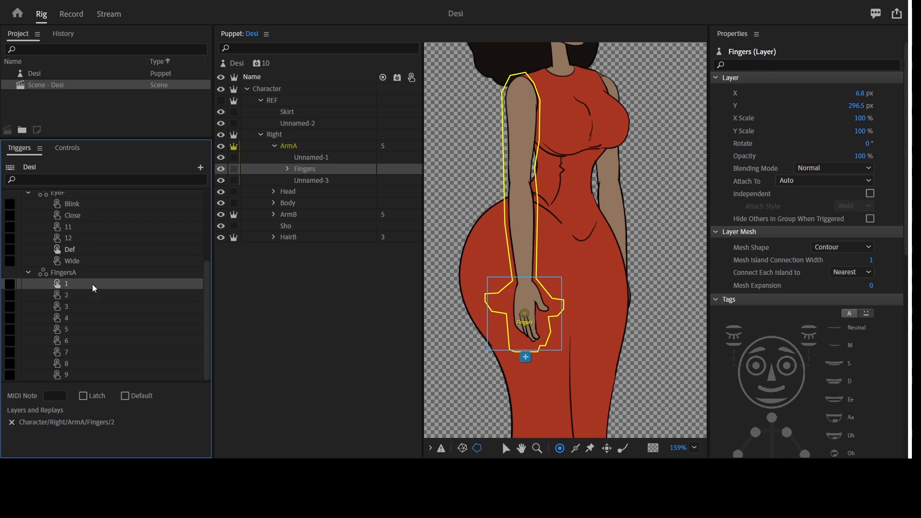
{"action": "left_click", "coordinate": [74, 376]}
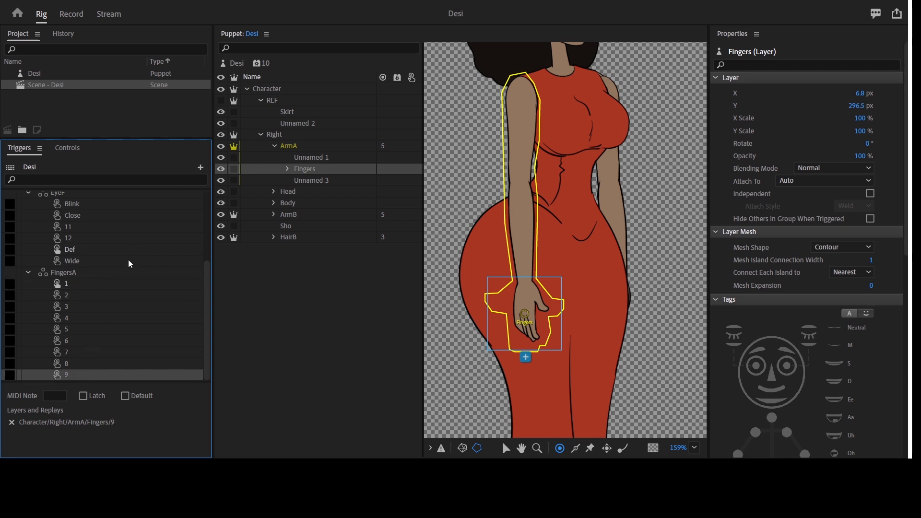
{"action": "scroll", "coordinate": [128, 258], "scroll_direction": "up", "scroll_amount": 3}
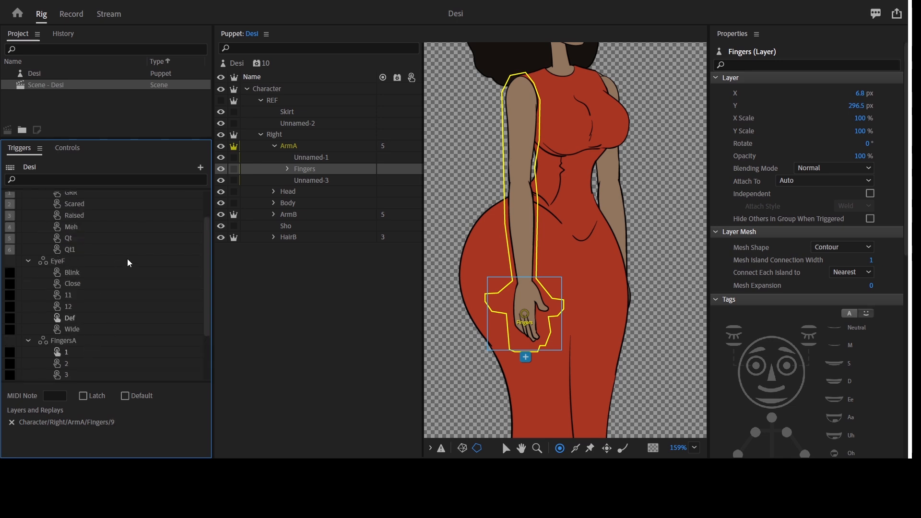
{"action": "left_click", "coordinate": [29, 262]}
{"action": "scroll", "coordinate": [132, 256], "scroll_direction": "up", "scroll_amount": 2}
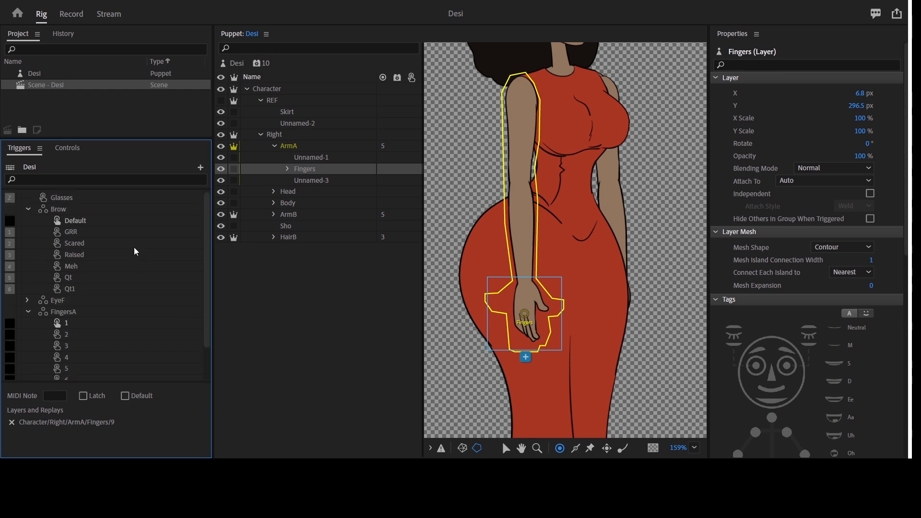
{"action": "left_click", "coordinate": [28, 209]}
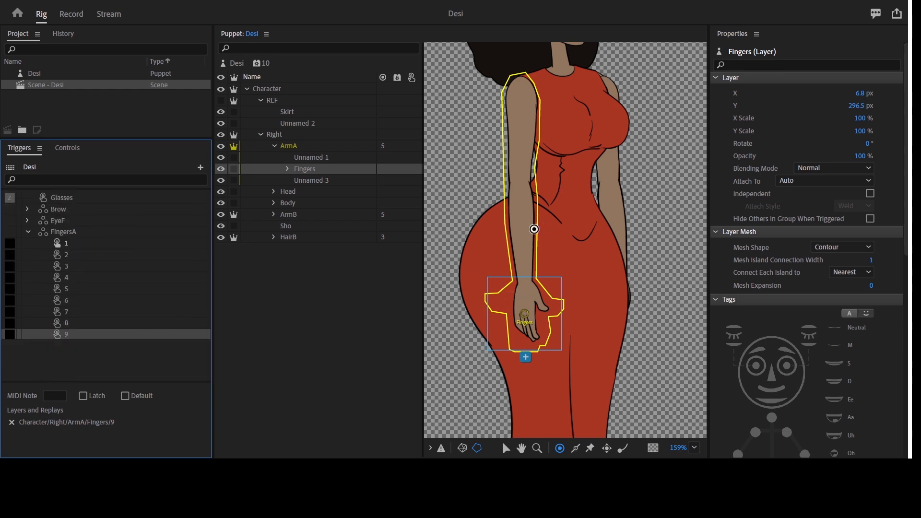
{"action": "left_click", "coordinate": [26, 231]}
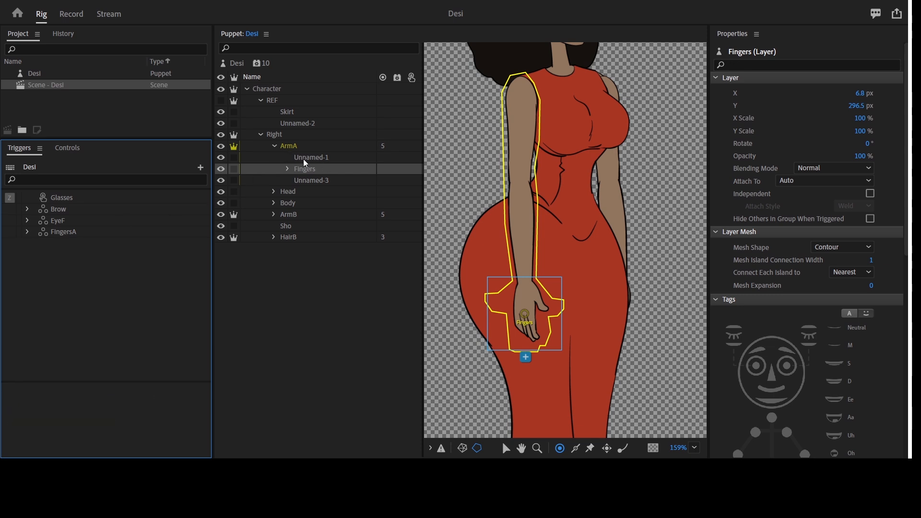
- Create a swap set from ArmB's Fingers layer and rename it FingersB
{"action": "left_click", "coordinate": [273, 215]}
{"action": "left_click", "coordinate": [306, 238]}
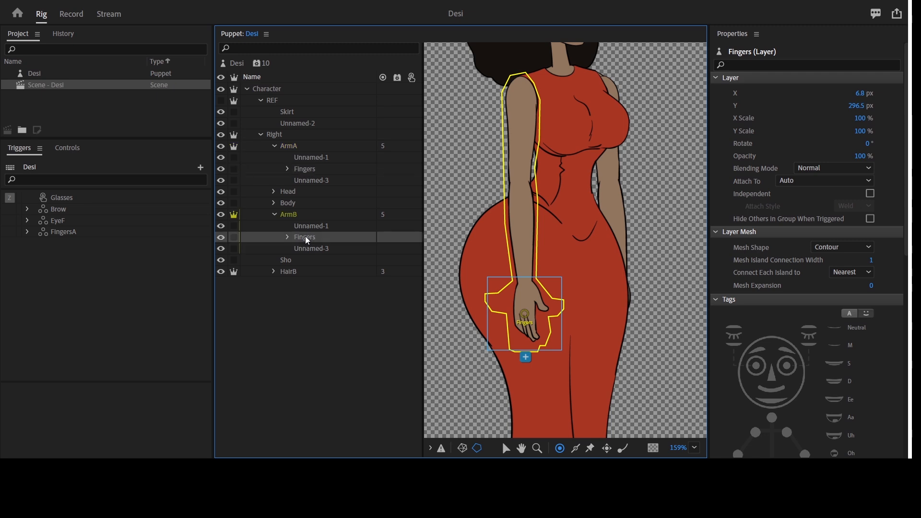
{"action": "left_click_drag", "start_coordinate": [317, 240], "coordinate": [73, 246]}
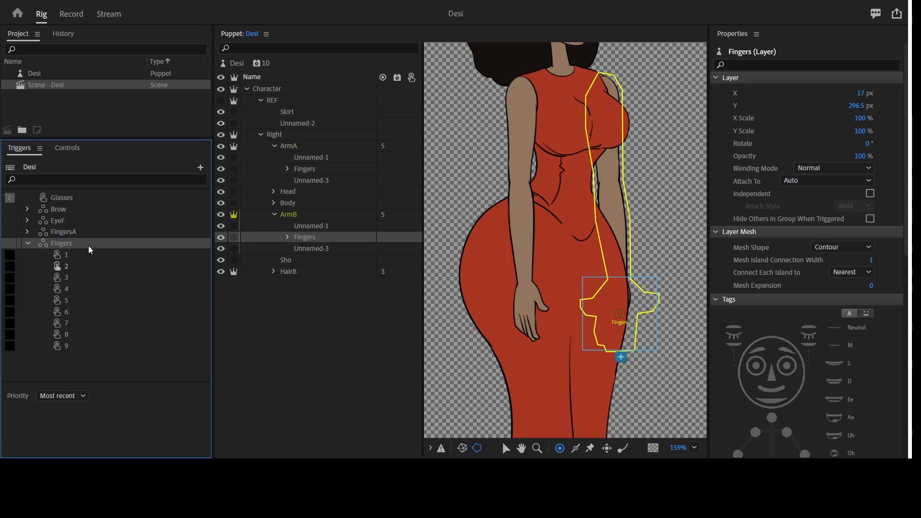
{"action": "double_click", "coordinate": [83, 243]}
{"action": "left_click", "coordinate": [82, 242]}
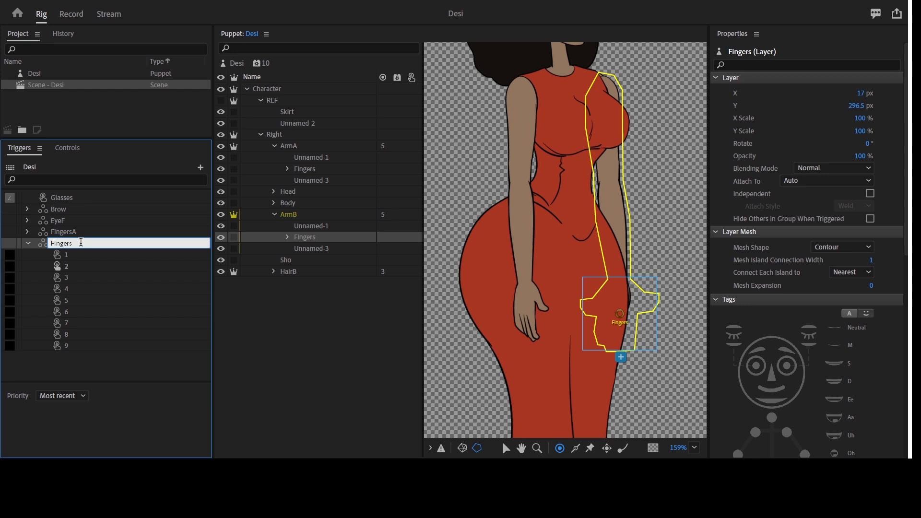
- Turn on Latch for triggers 1 to 9 in both the FingersB and FingersA swap sets
{"action": "left_click", "coordinate": [86, 256]}
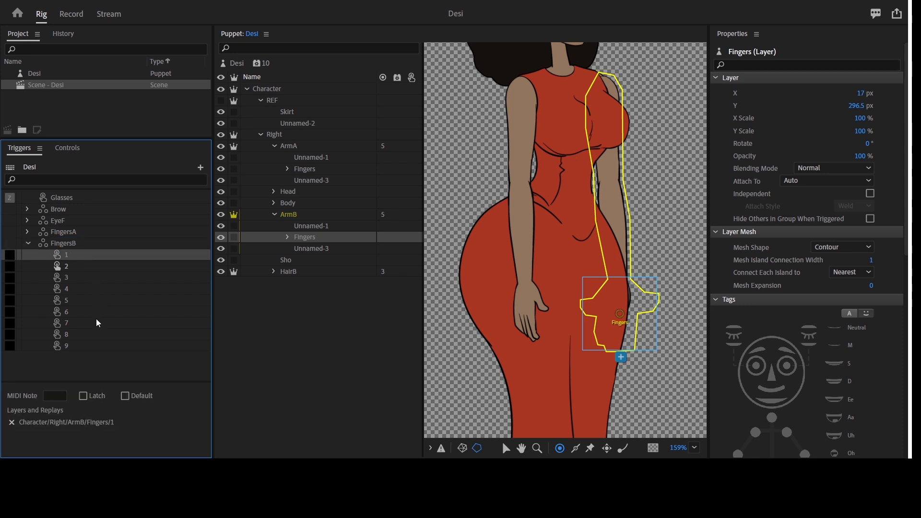
{"action": "left_click", "coordinate": [86, 348], "text": "shift"}
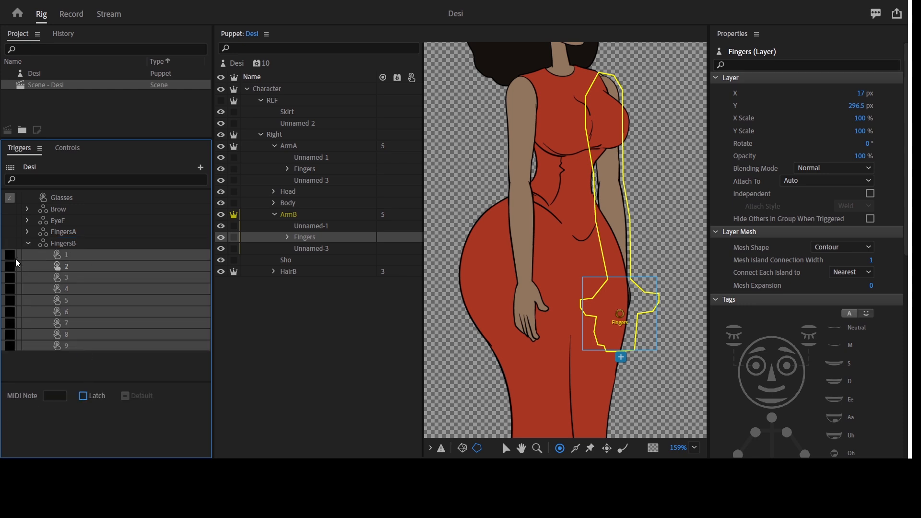
{"action": "left_click", "coordinate": [28, 234]}
{"action": "left_click", "coordinate": [91, 249]}
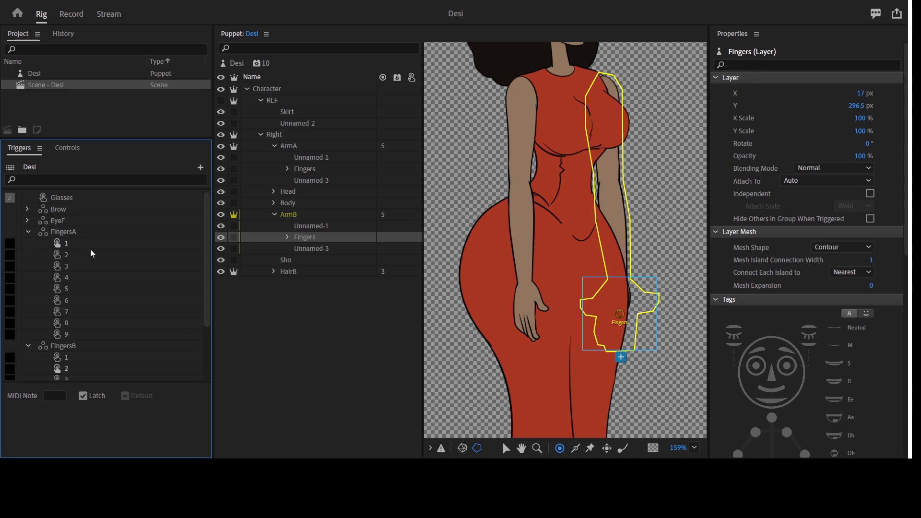
{"action": "left_click", "coordinate": [89, 245]}
{"action": "left_click", "coordinate": [80, 335], "text": "shift"}
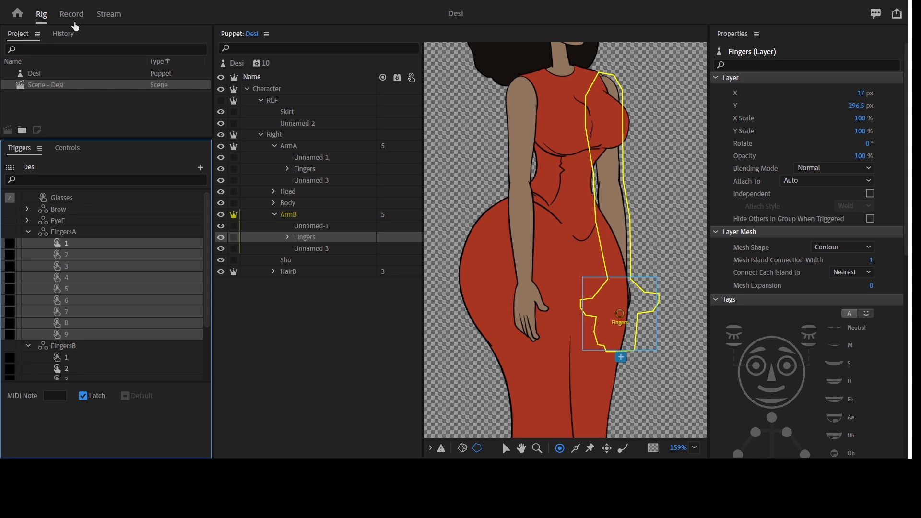
- Switch to the Record workspace, hide Camera 1 and maximize the scene view to test the whole puppet
{"action": "left_click", "coordinate": [72, 15]}
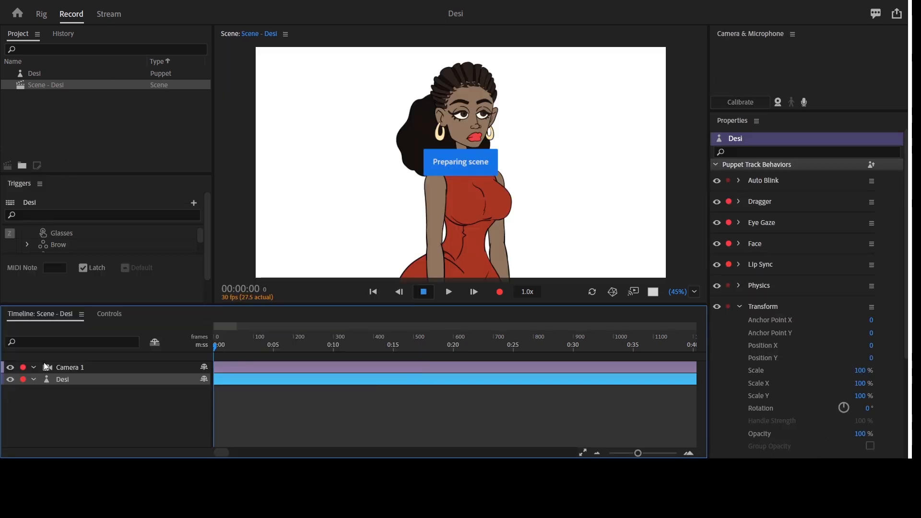
{"action": "left_click", "coordinate": [11, 367]}
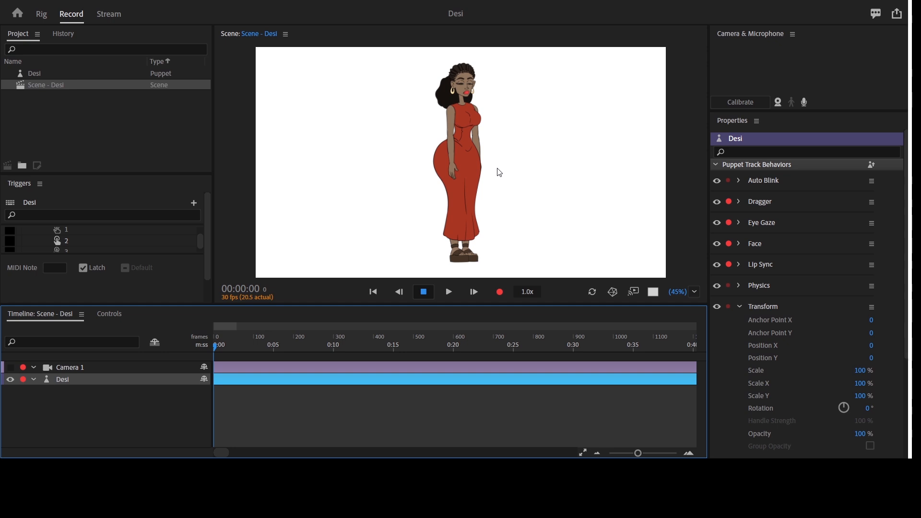
{"action": "key", "text": "grave"}
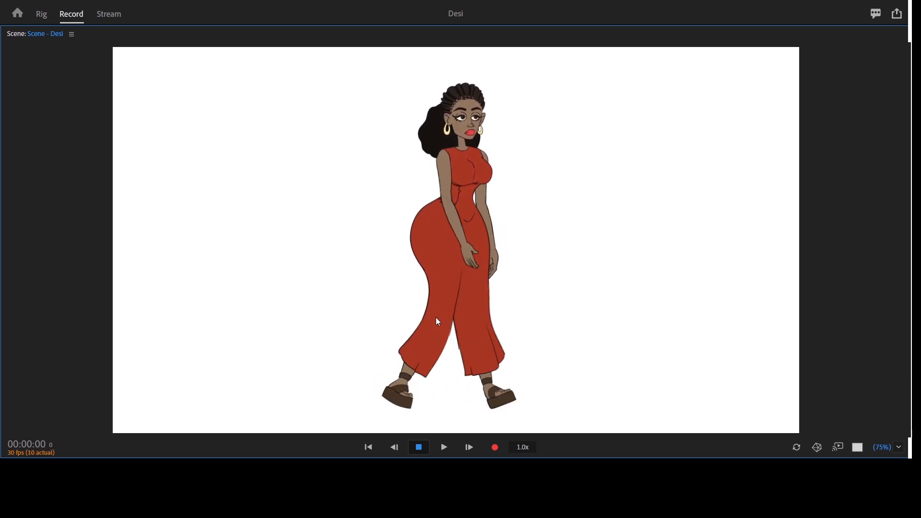
- In the Rig workspace, add a handle at the waist of the Body layer and tag it Waist and Draggable
{"action": "left_click", "coordinate": [40, 19]}
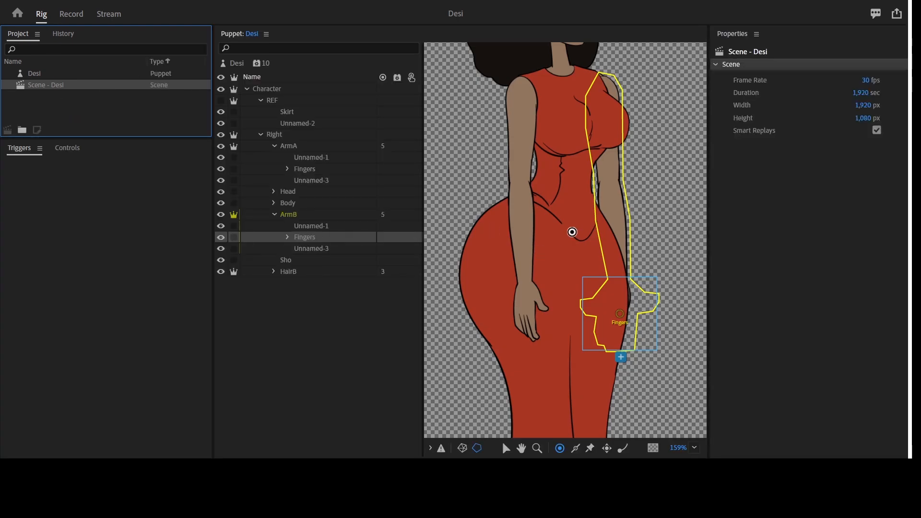
{"action": "left_click_drag", "start_coordinate": [537, 277], "coordinate": [540, 274]}
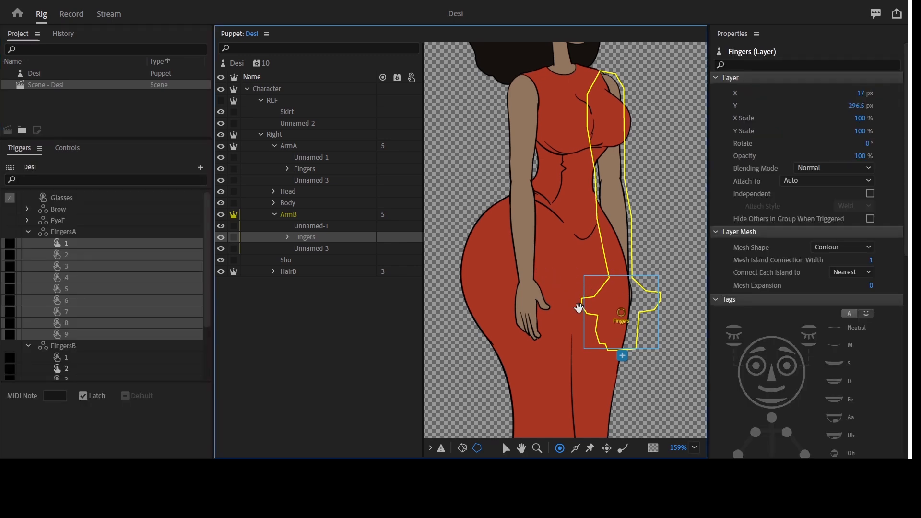
{"action": "left_click_drag", "start_coordinate": [535, 313], "coordinate": [534, 314]}
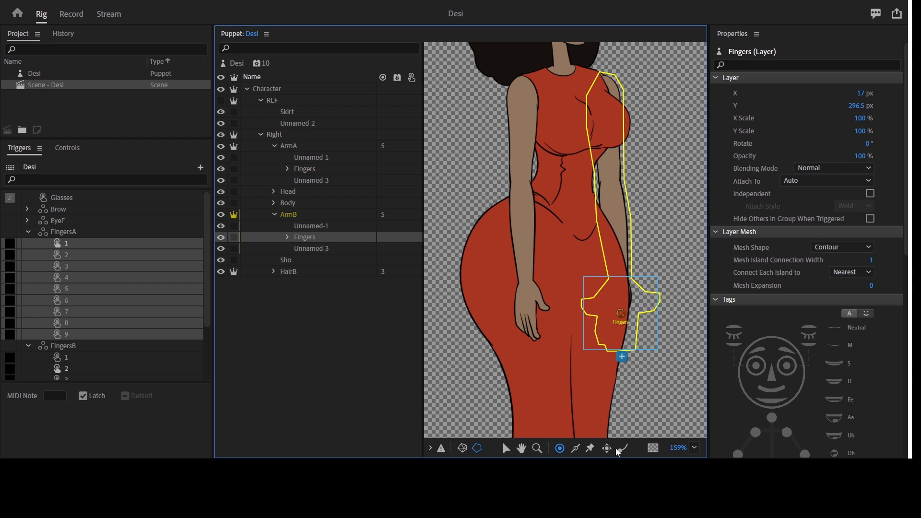
{"action": "left_click", "coordinate": [538, 448]}
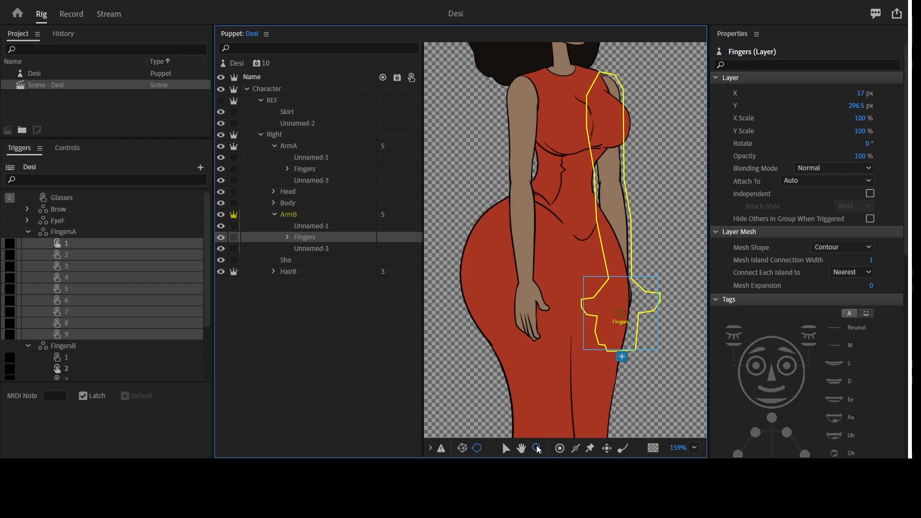
{"action": "left_click", "coordinate": [583, 330], "text": "alt"}
{"action": "scroll", "coordinate": [527, 384], "scroll_direction": "down", "scroll_amount": 3}
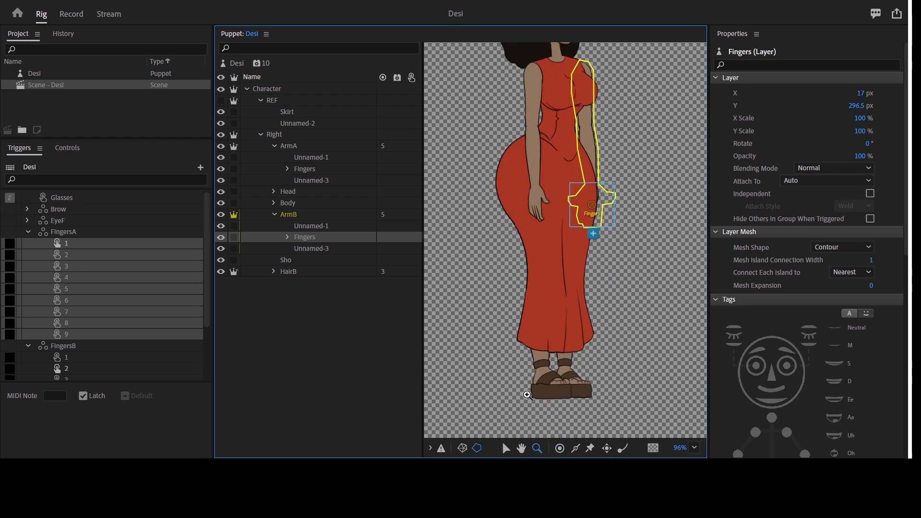
{"action": "left_click", "coordinate": [505, 448]}
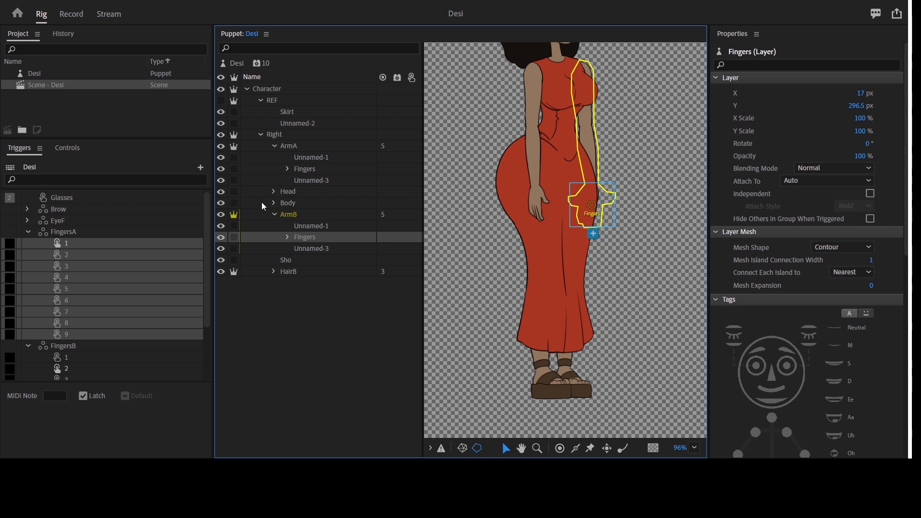
{"action": "left_click", "coordinate": [297, 206]}
{"action": "left_click", "coordinate": [548, 152]}
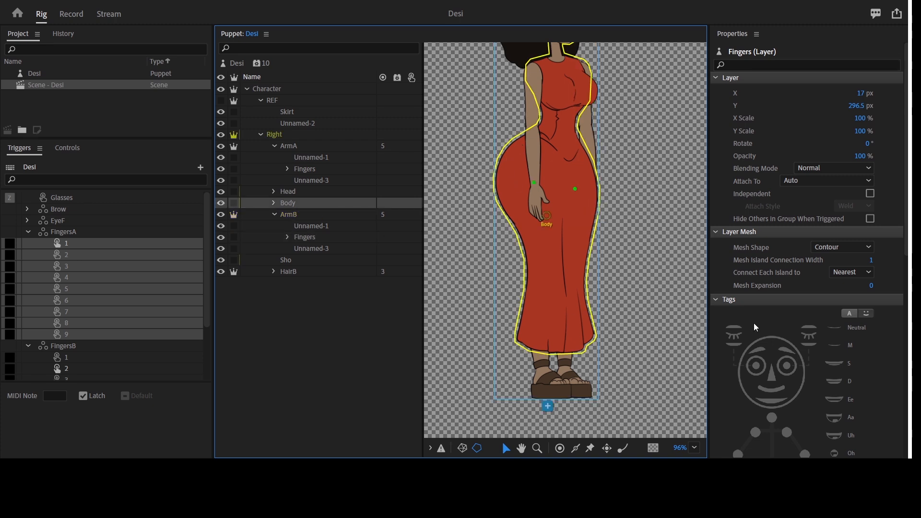
{"action": "left_click", "coordinate": [560, 449]}
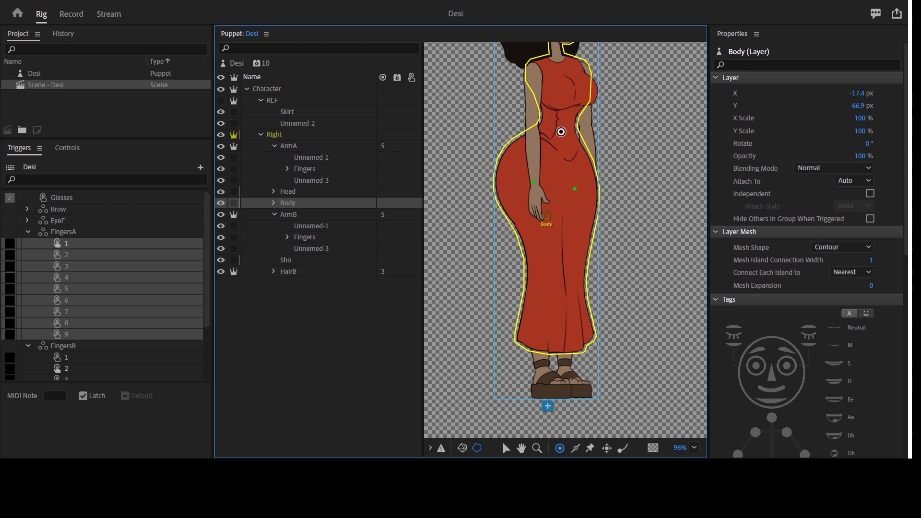
{"action": "left_click", "coordinate": [561, 131]}
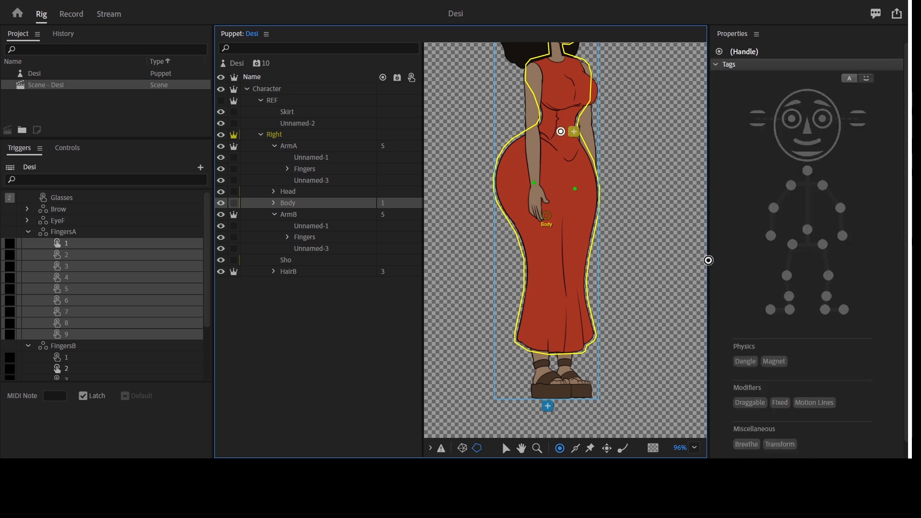
{"action": "left_click", "coordinate": [807, 229]}
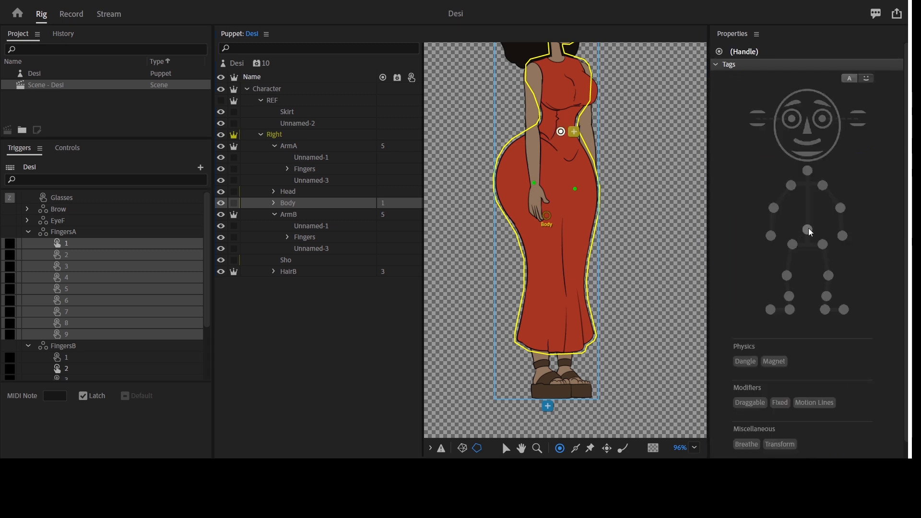
{"action": "left_click", "coordinate": [751, 406]}
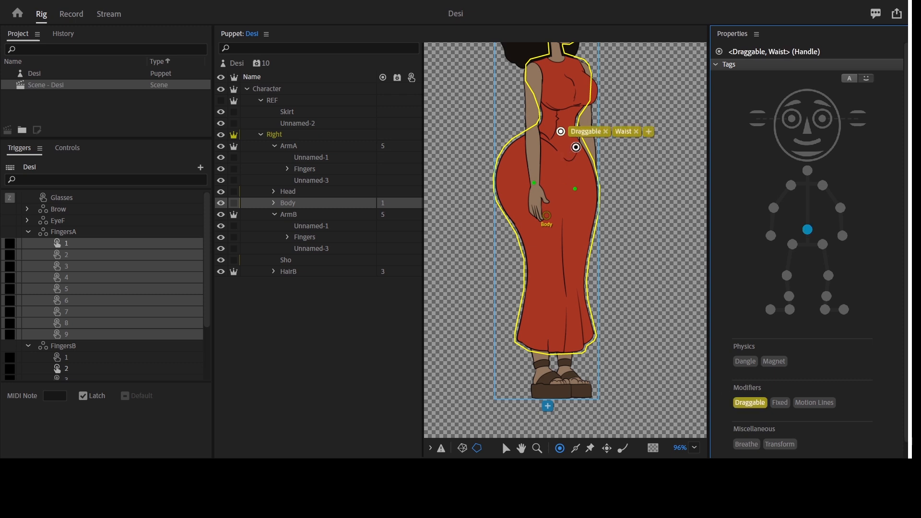
- Add two handles on the Body layer just below the waist and tag them Left Hip and Right Hip
{"action": "left_click", "coordinate": [576, 146]}
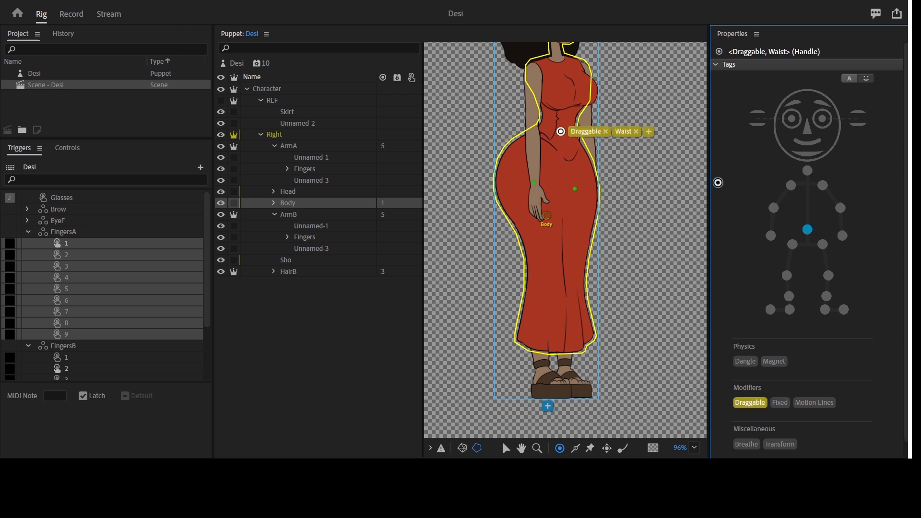
{"action": "left_click", "coordinate": [823, 244]}
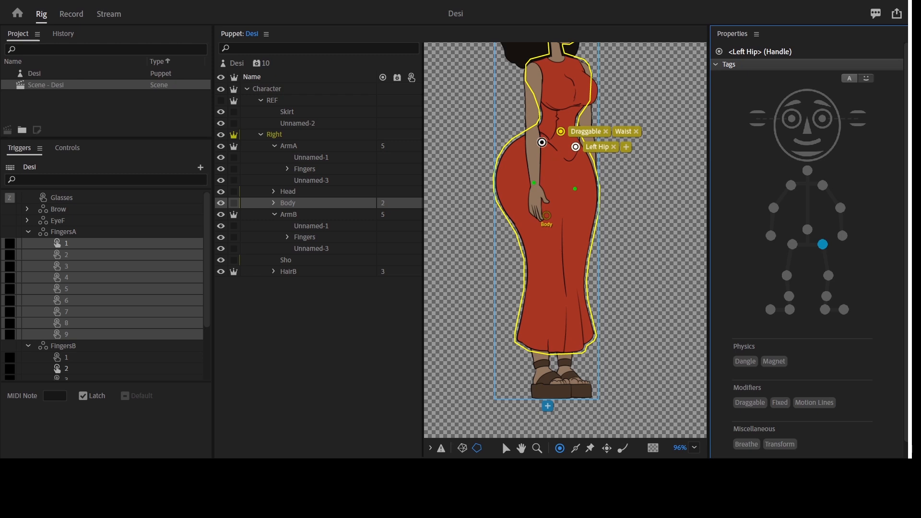
{"action": "left_click", "coordinate": [539, 144]}
{"action": "left_click", "coordinate": [793, 245]}
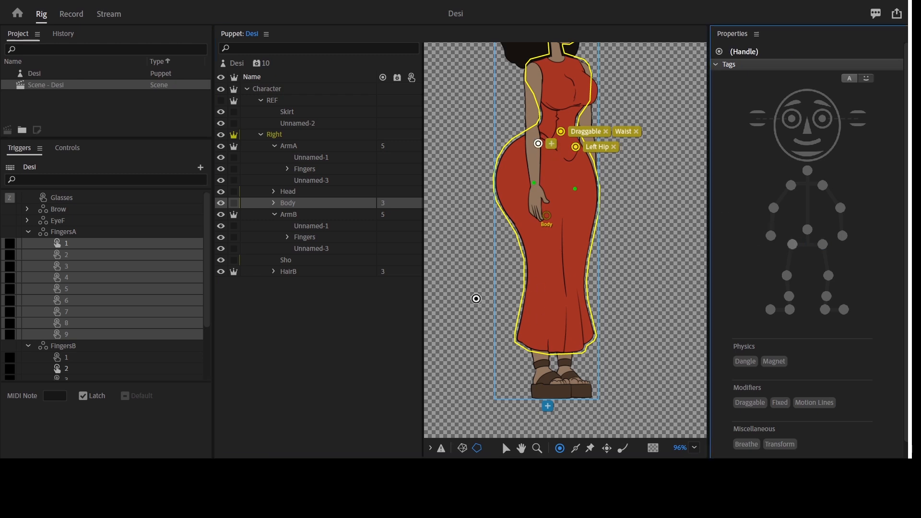
- Draw a long stick down the inner edge of the LegA layer from hip to hem and tag it Fixed
{"action": "left_click", "coordinate": [274, 204]}
{"action": "left_click", "coordinate": [322, 228]}
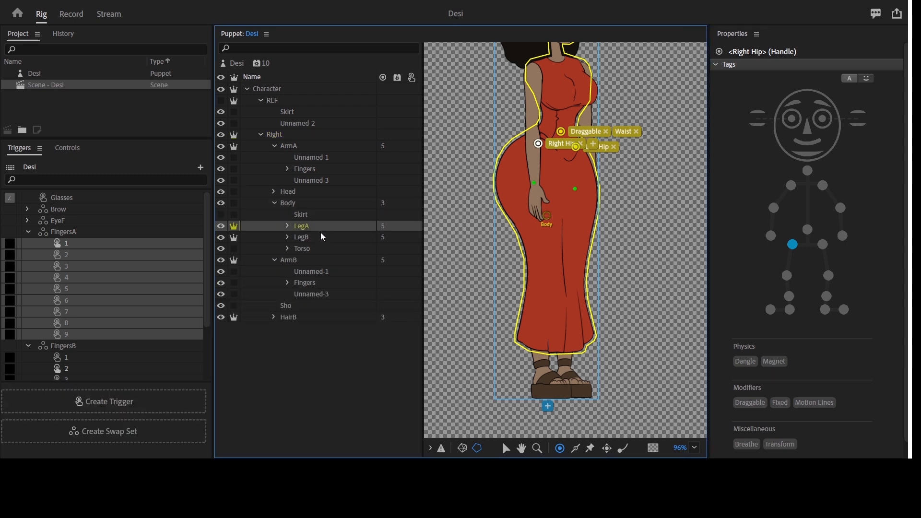
{"action": "left_click", "coordinate": [576, 449]}
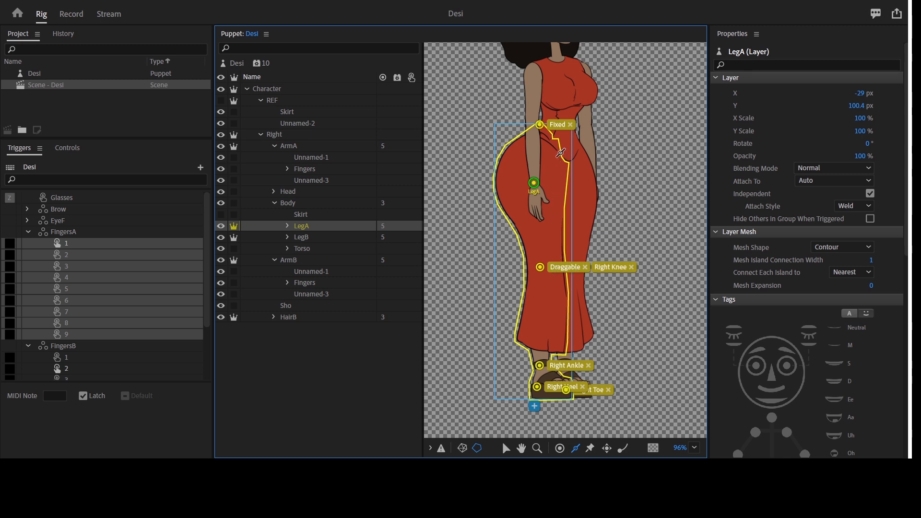
{"action": "left_click_drag", "start_coordinate": [561, 153], "coordinate": [569, 341]}
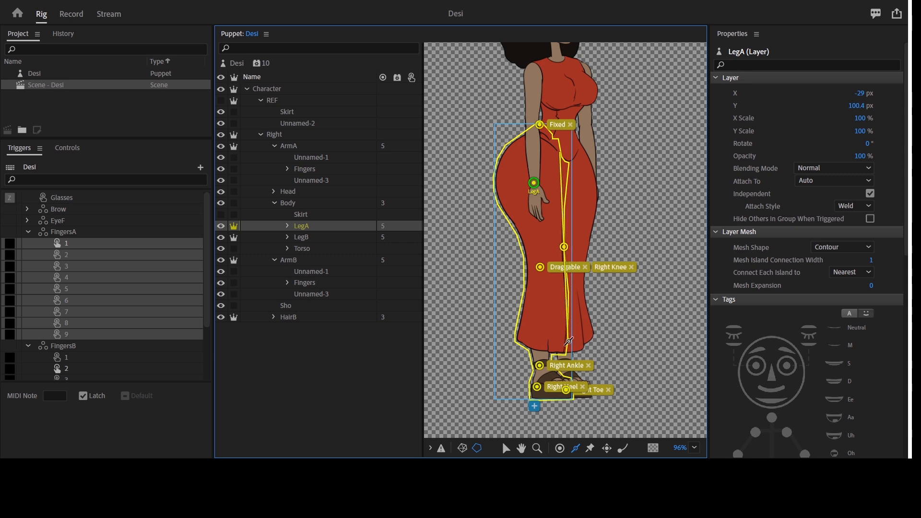
{"action": "left_click_drag", "start_coordinate": [568, 341], "coordinate": [569, 341]}
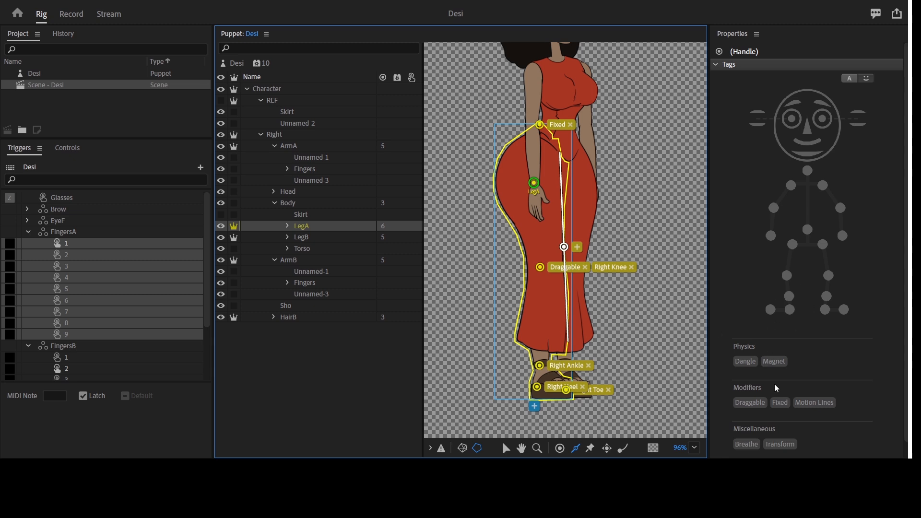
{"action": "left_click", "coordinate": [776, 406]}
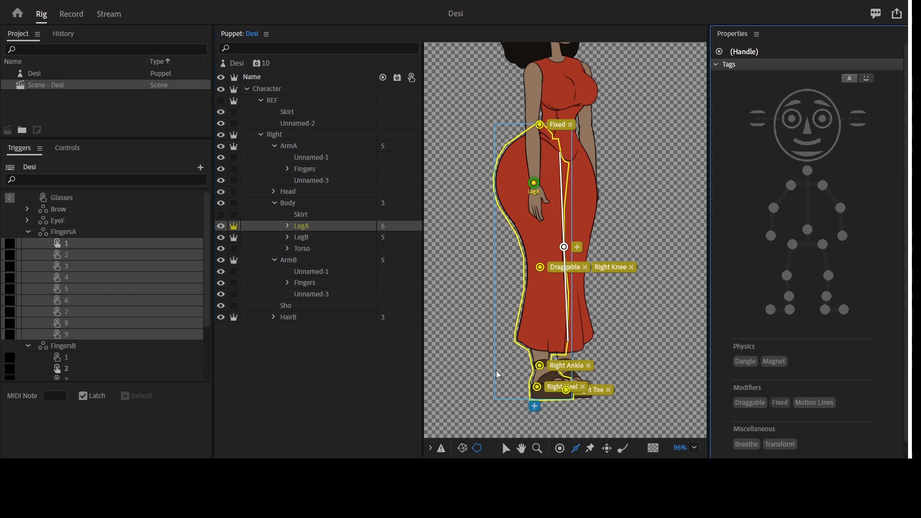
- Draw a long stick down the rear edge of the LegB layer to the skirt hem and tag it Draggable
{"action": "left_click", "coordinate": [317, 240]}
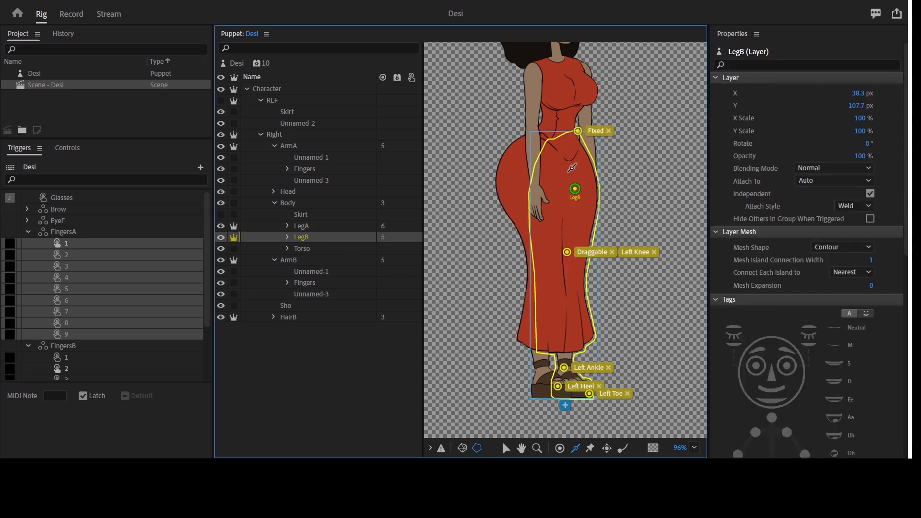
{"action": "left_click_drag", "start_coordinate": [544, 191], "coordinate": [536, 357]}
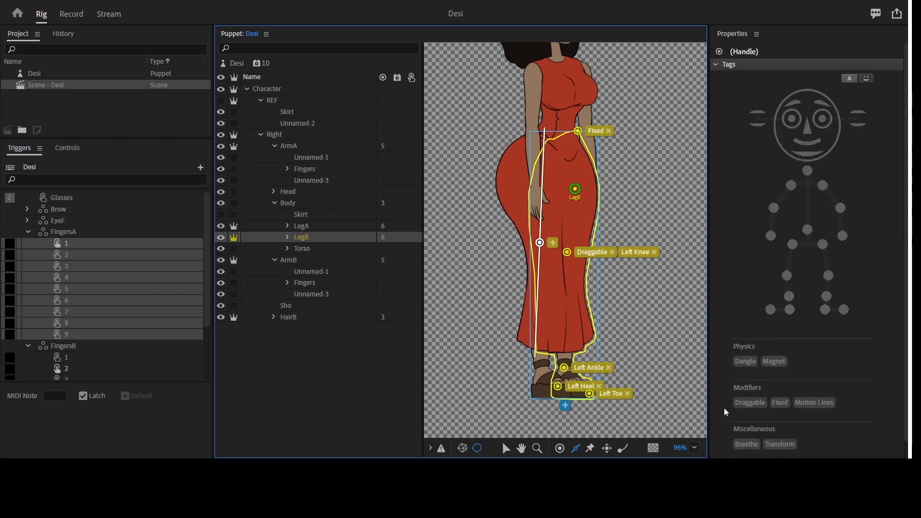
{"action": "left_click", "coordinate": [753, 404]}
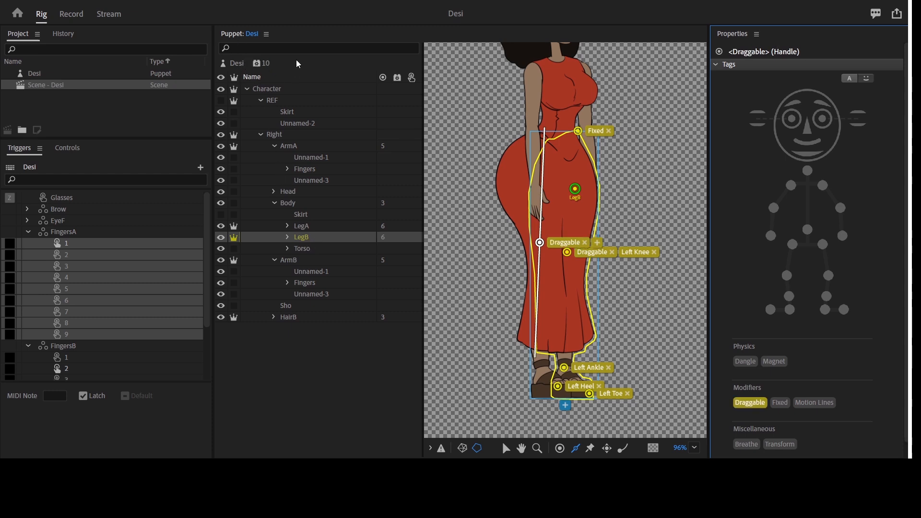
- Set the Strength of the Desi puppet's Walk behavior to 60%
{"action": "left_click", "coordinate": [306, 73]}
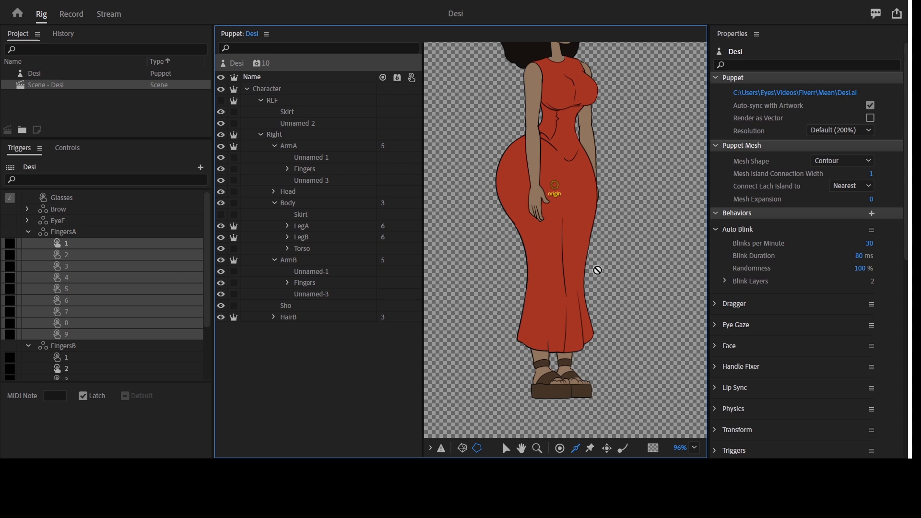
{"action": "scroll", "coordinate": [740, 344], "scroll_direction": "down", "scroll_amount": 2}
{"action": "scroll", "coordinate": [758, 336], "scroll_direction": "down", "scroll_amount": 5}
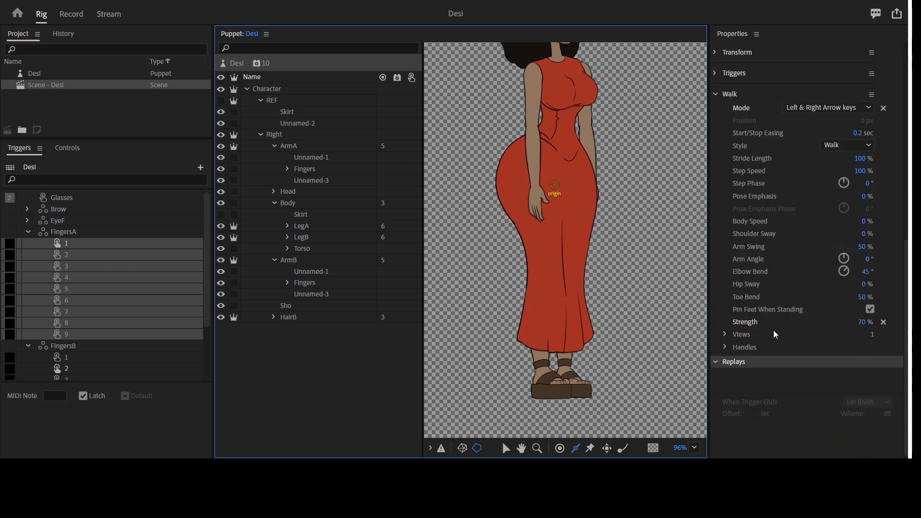
{"action": "left_click", "coordinate": [869, 321]}
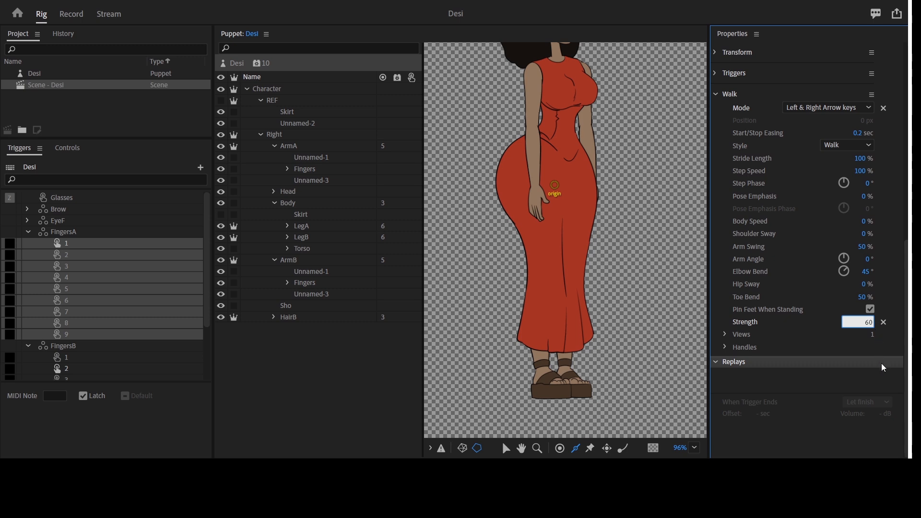
{"action": "type", "text": "60"}
{"action": "key", "text": "Return"}
- Test the puppet's movement in the maximized scene of the Record workspace and return to the Rig workspace
{"action": "left_click", "coordinate": [76, 19]}
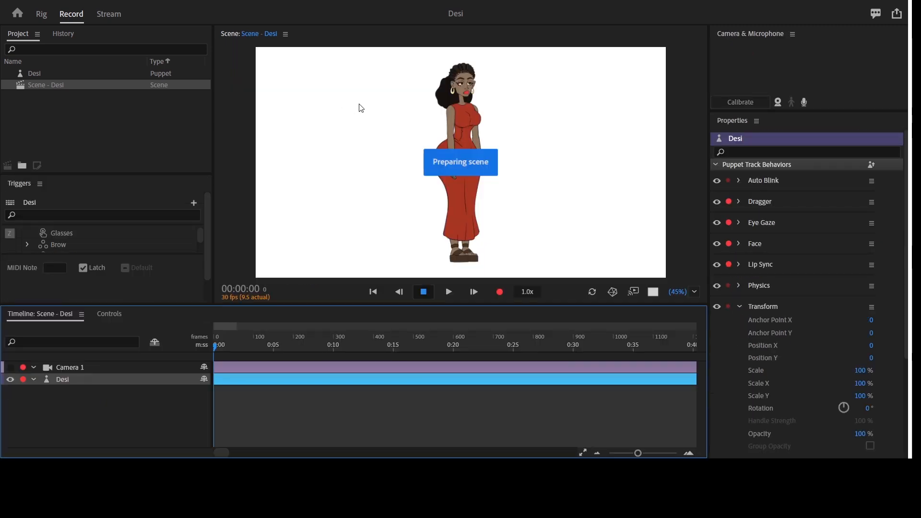
{"action": "key", "text": "grave"}
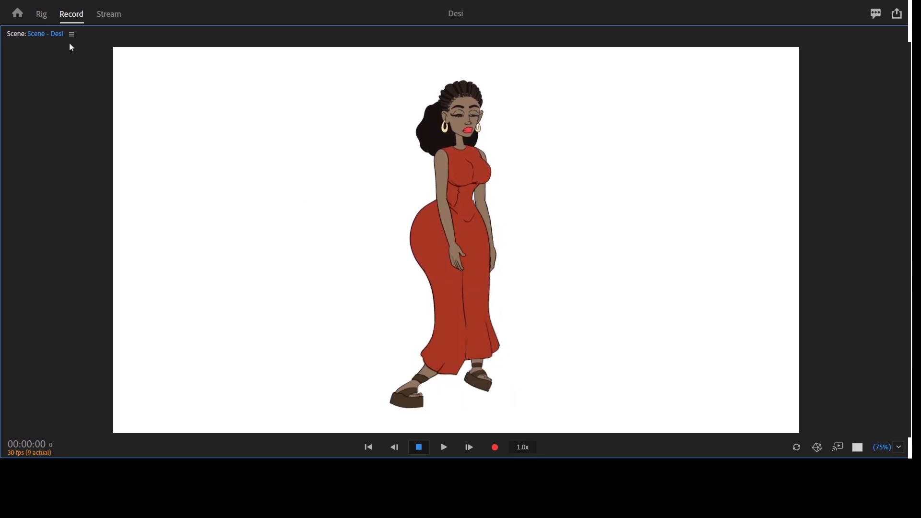
{"action": "left_click", "coordinate": [41, 17]}
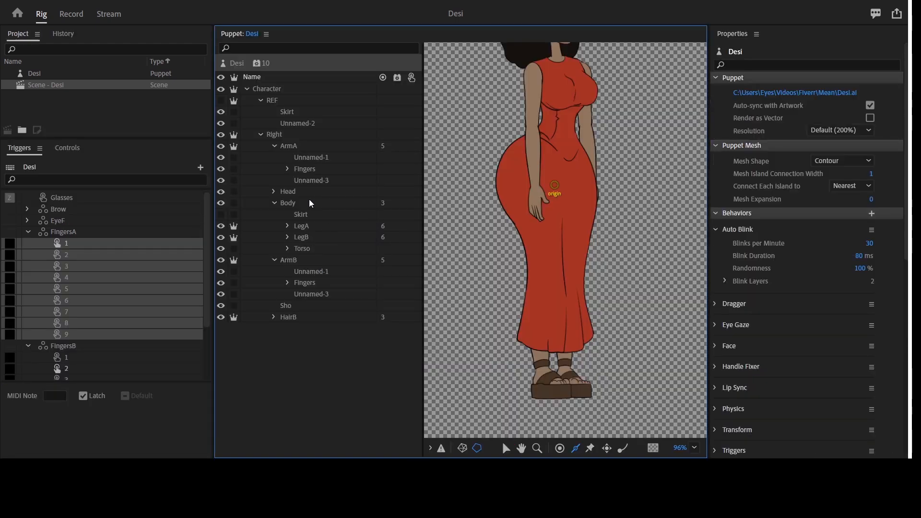
- Delete the Fixed stick along the inner edge of the LegA layer
{"action": "left_click", "coordinate": [321, 201]}
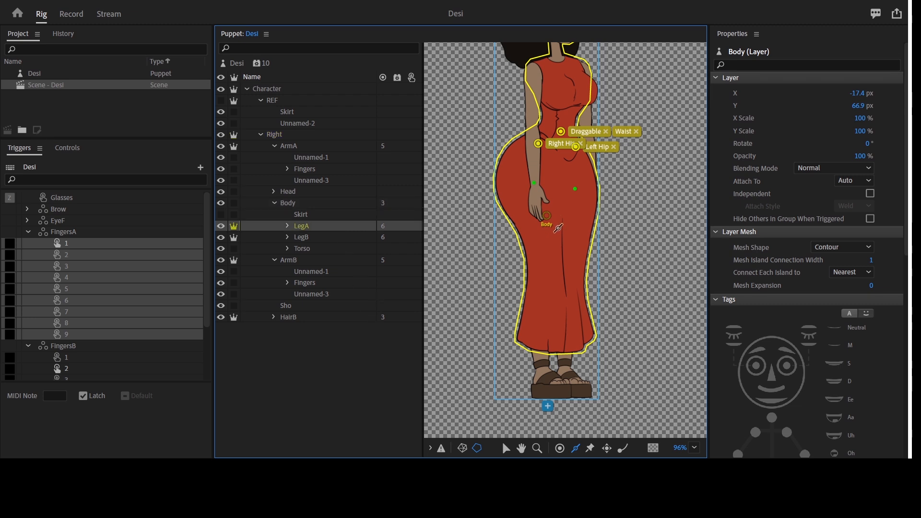
{"action": "left_click", "coordinate": [559, 192]}
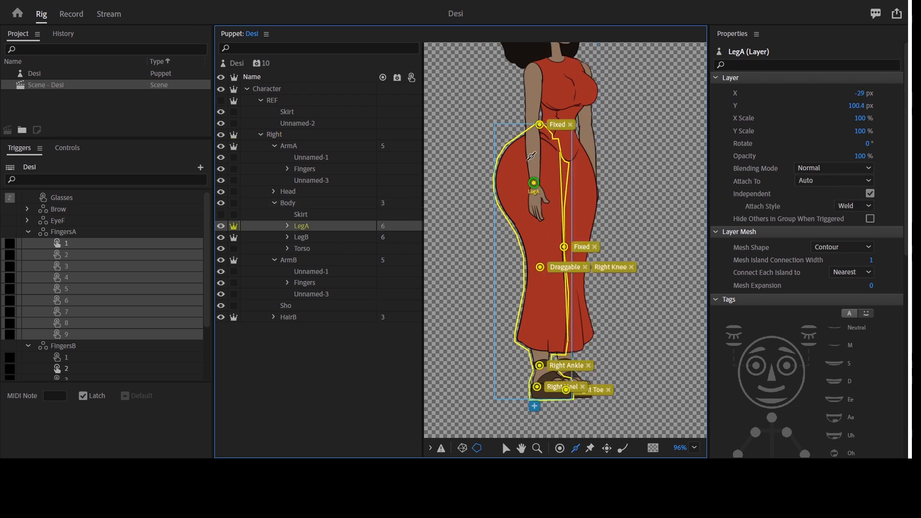
{"action": "left_click", "coordinate": [565, 245]}
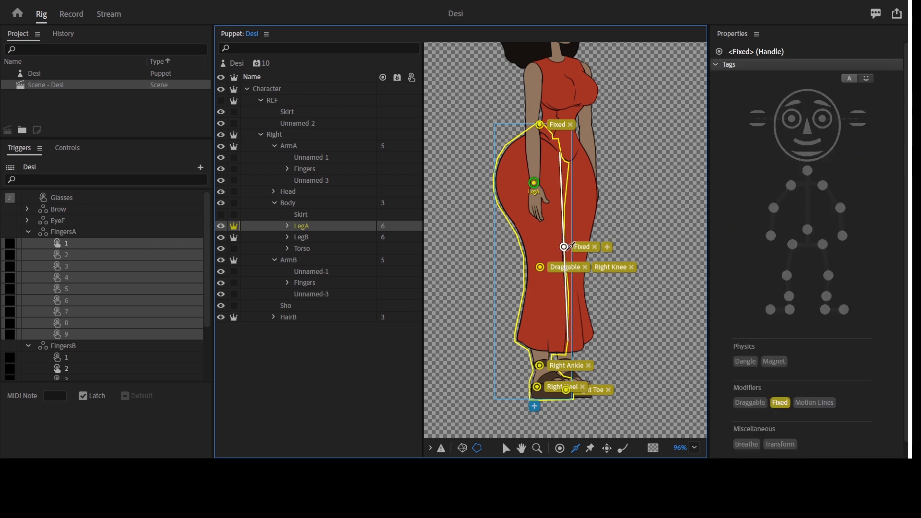
{"action": "key", "text": "Delete"}
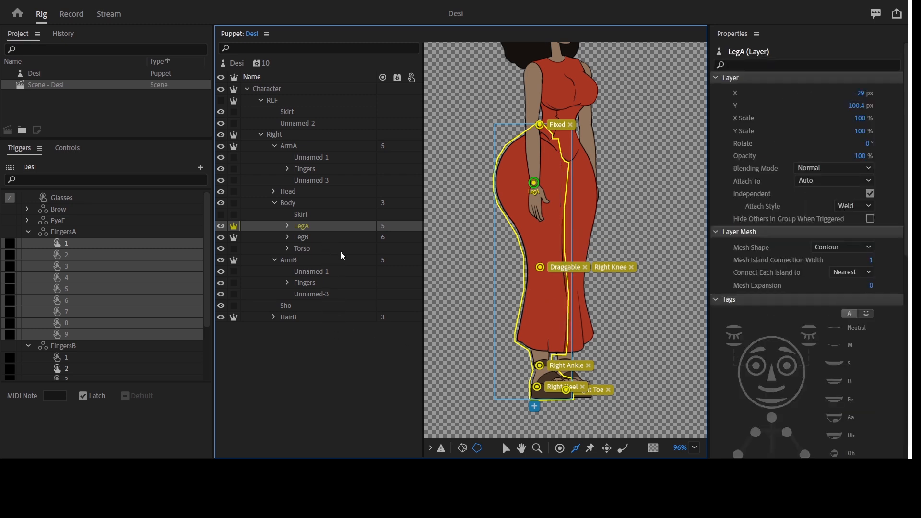
- Delete the Draggable stick along the rear edge of the LegB layer
{"action": "left_click", "coordinate": [314, 240]}
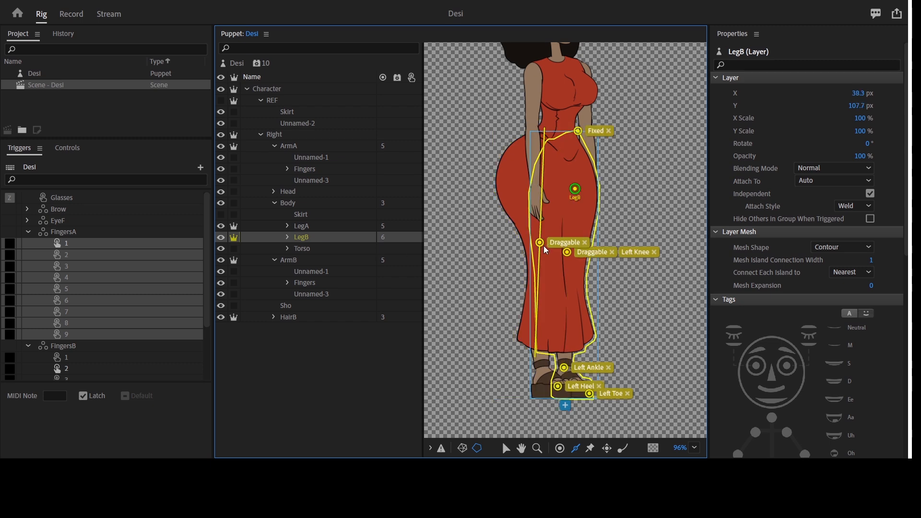
{"action": "left_click", "coordinate": [539, 243]}
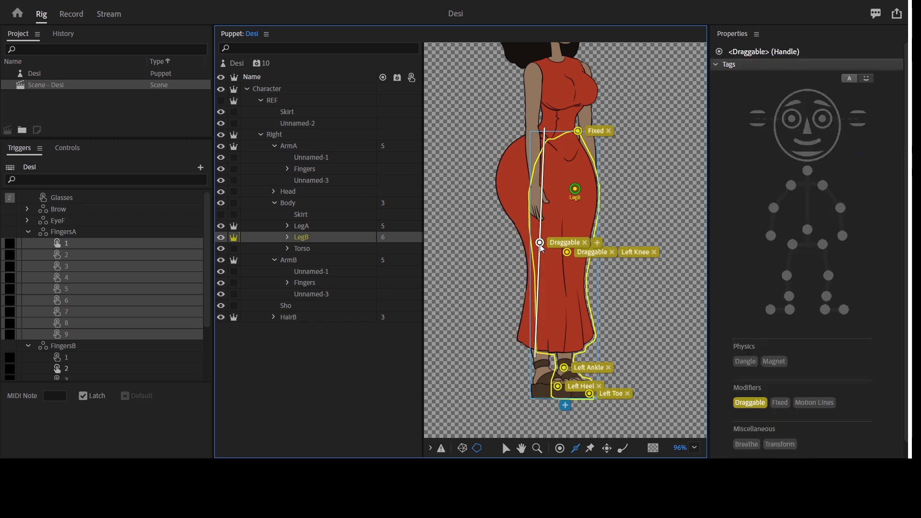
{"action": "left_click", "coordinate": [591, 451]}
{"action": "key", "text": "Delete"}
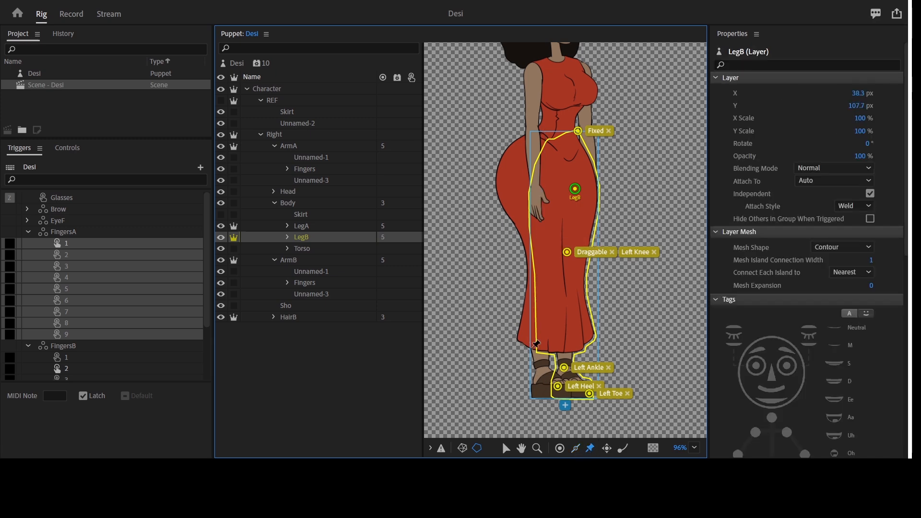
- Pin the lower inner hems of the LegB and LegA layers with Fixed handles and test the puppet in the Record workspace
{"action": "left_click", "coordinate": [538, 347]}
{"action": "left_click", "coordinate": [323, 224]}
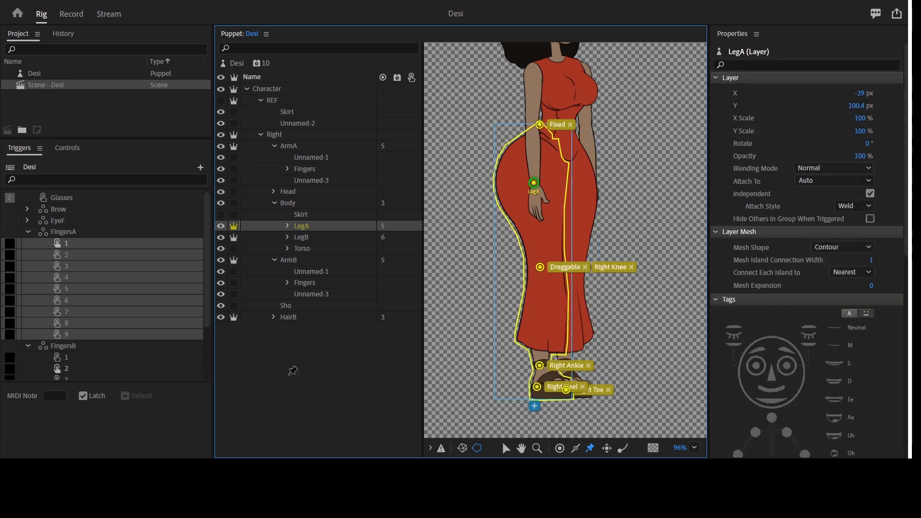
{"action": "left_click", "coordinate": [70, 15]}
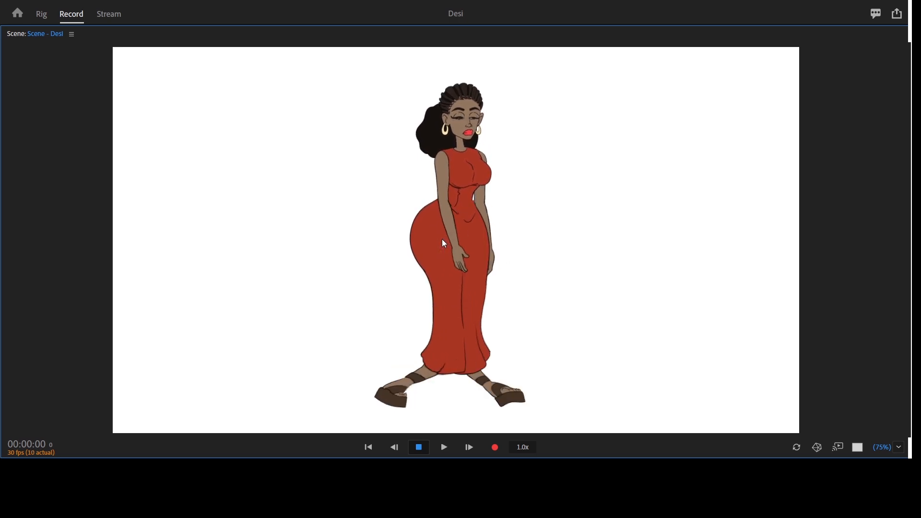
{"action": "left_click", "coordinate": [40, 14]}
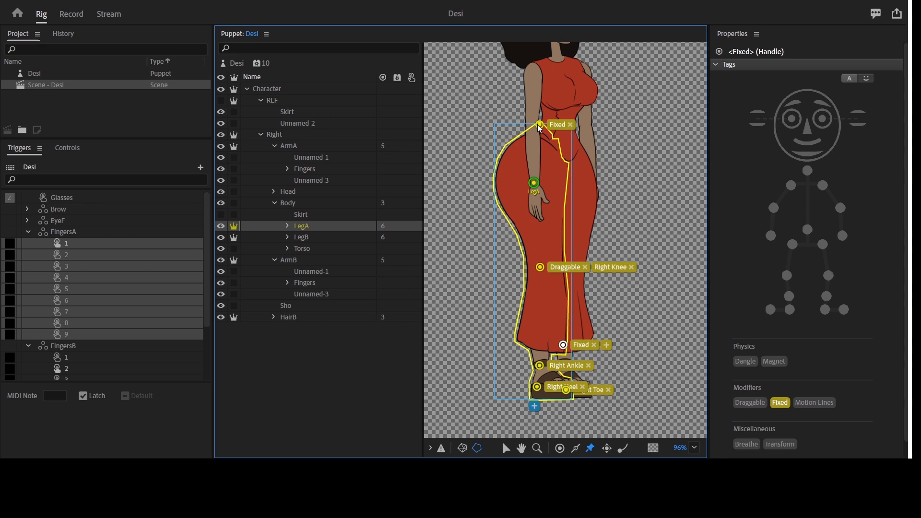
- Set the Attach Style of the Right layer to Free after checking the Body and Character layers
{"action": "left_click", "coordinate": [313, 203]}
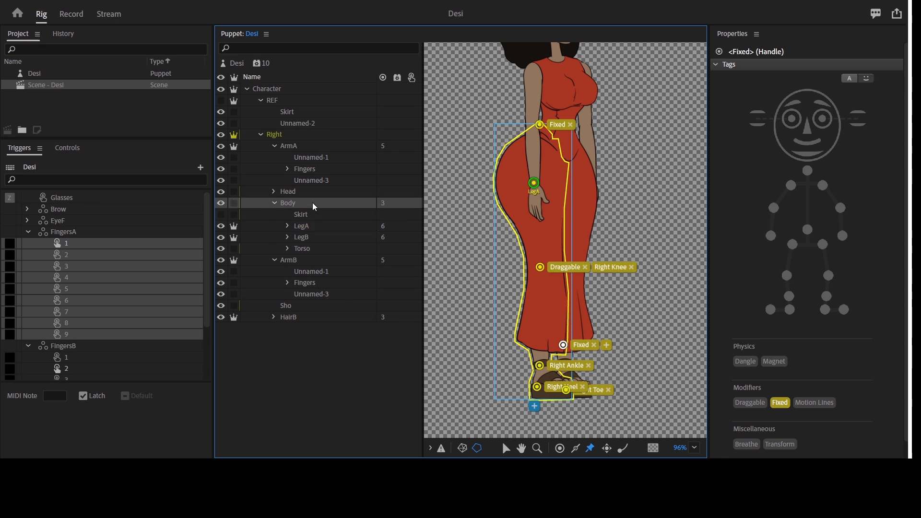
{"action": "left_click", "coordinate": [284, 90]}
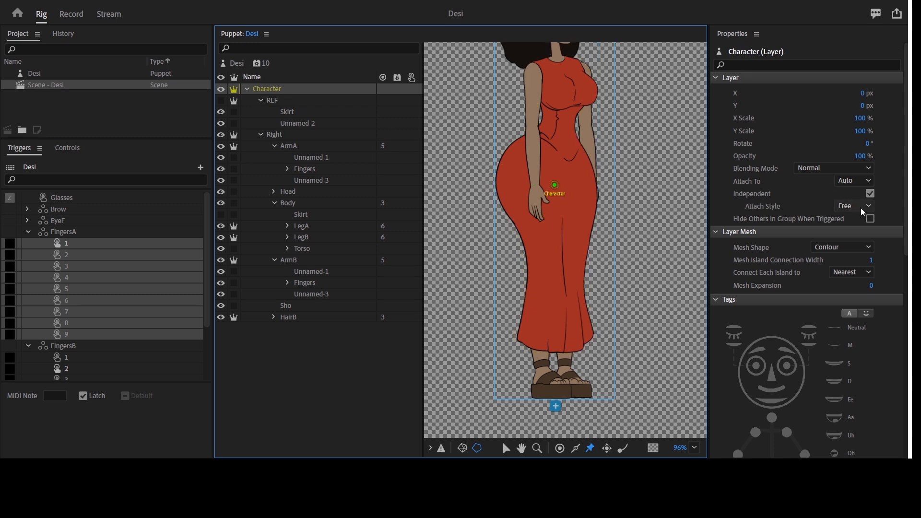
{"action": "left_click", "coordinate": [303, 136]}
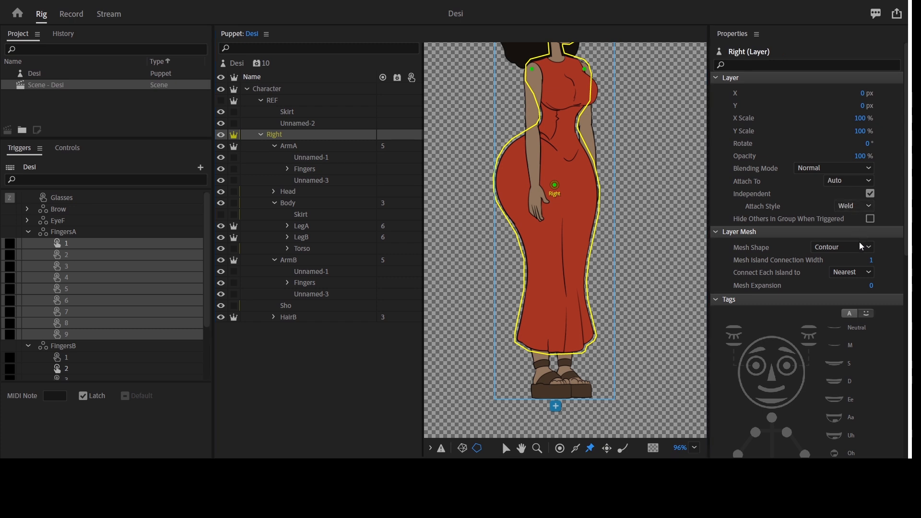
{"action": "left_click", "coordinate": [854, 205]}
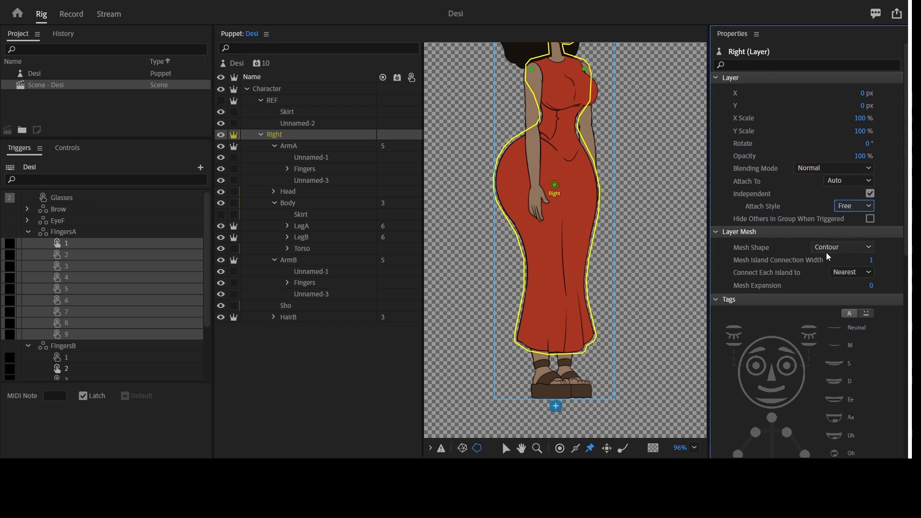
{"action": "left_click", "coordinate": [844, 246]}
- Move the Fixed handle at LegA's hem up along its inner edge to just below the knee handle
{"action": "left_click", "coordinate": [312, 226]}
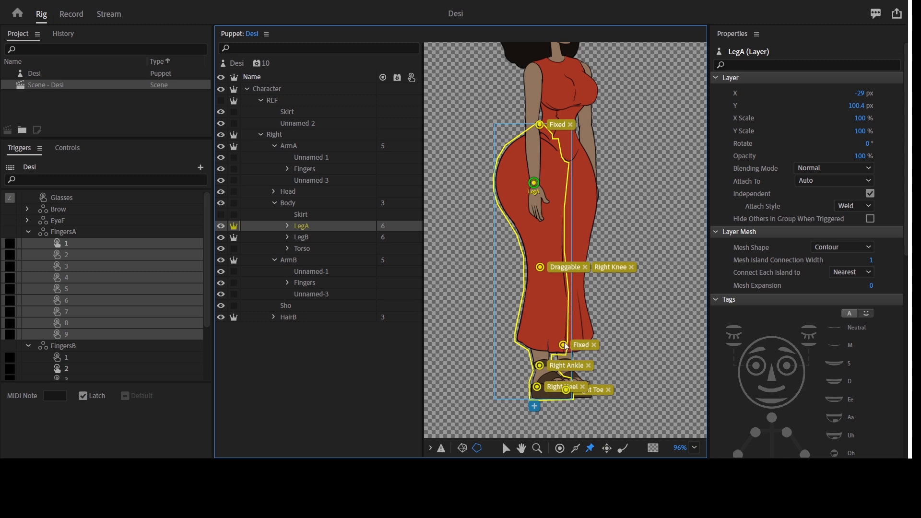
{"action": "left_click_drag", "start_coordinate": [565, 344], "coordinate": [568, 292]}
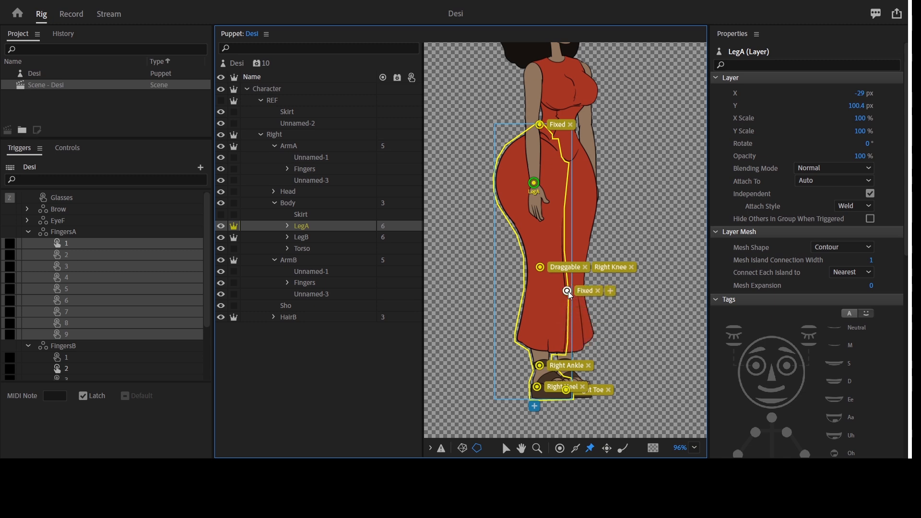
- Test the puppet's movement in the maximized scene of the Record workspace
{"action": "left_click", "coordinate": [73, 14]}
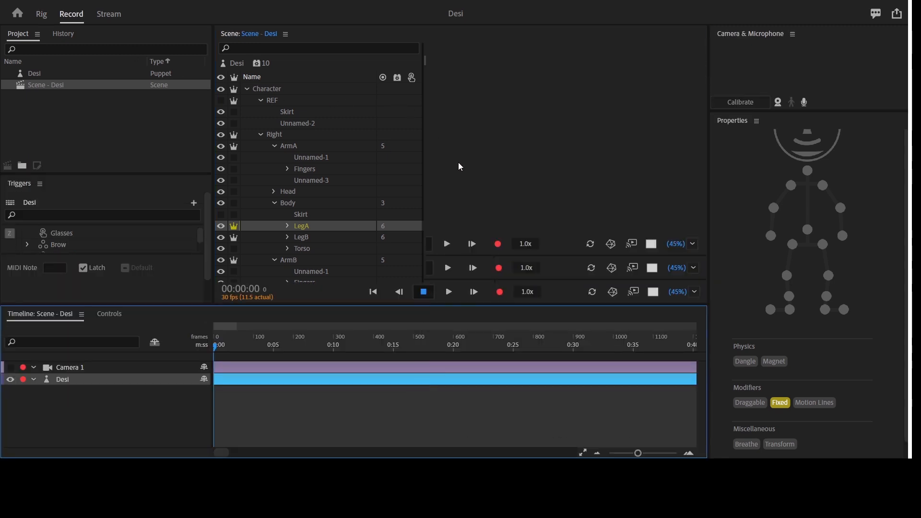
{"action": "key", "text": "grave"}
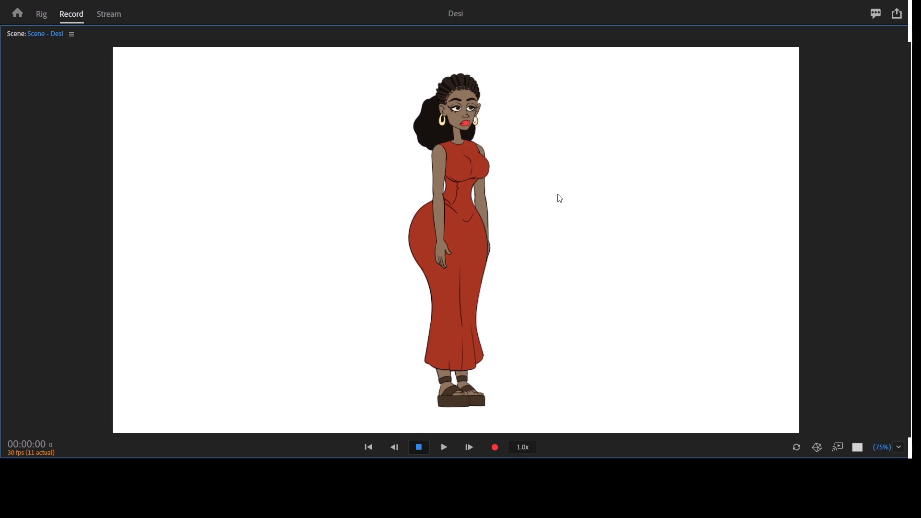
{"action": "key", "text": "grave"}
{"action": "key", "text": "grave"}
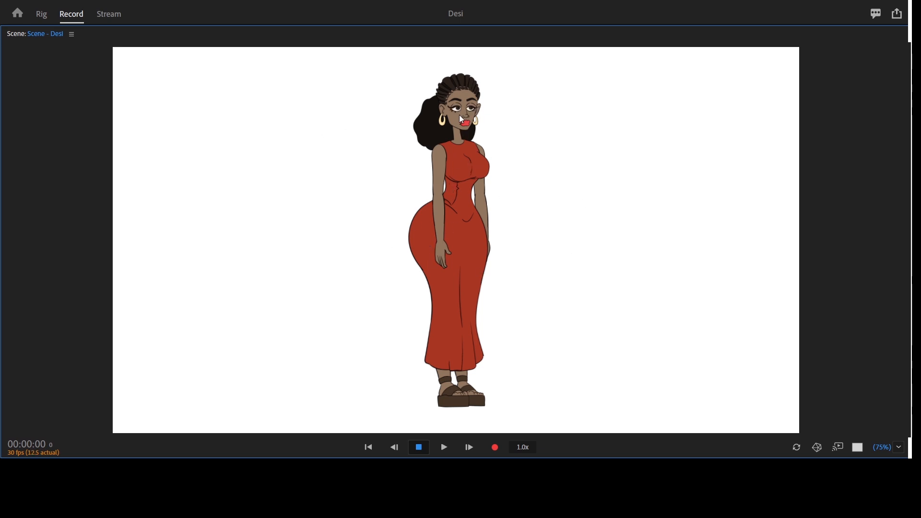
- Make the Camera 1 track visible and check the Desi puppet's closer framing in the maximized scene
{"action": "key", "text": "grave"}
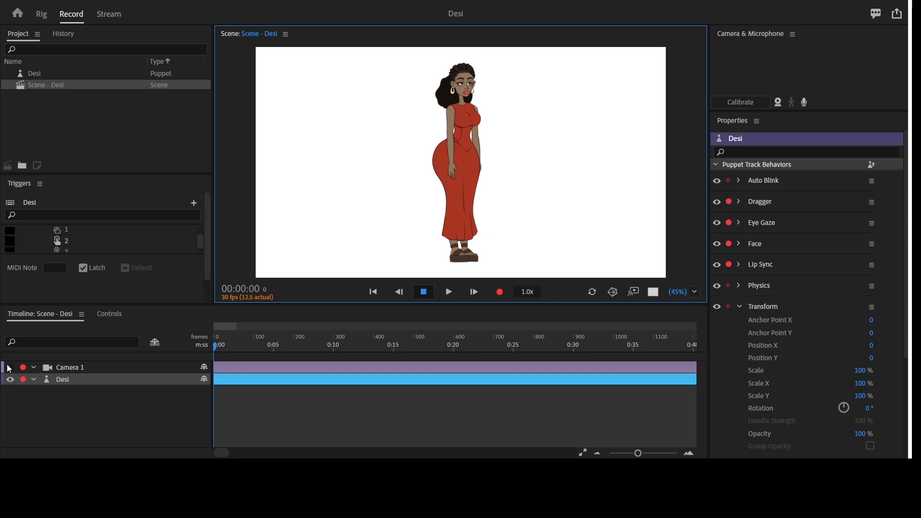
{"action": "left_click", "coordinate": [10, 367]}
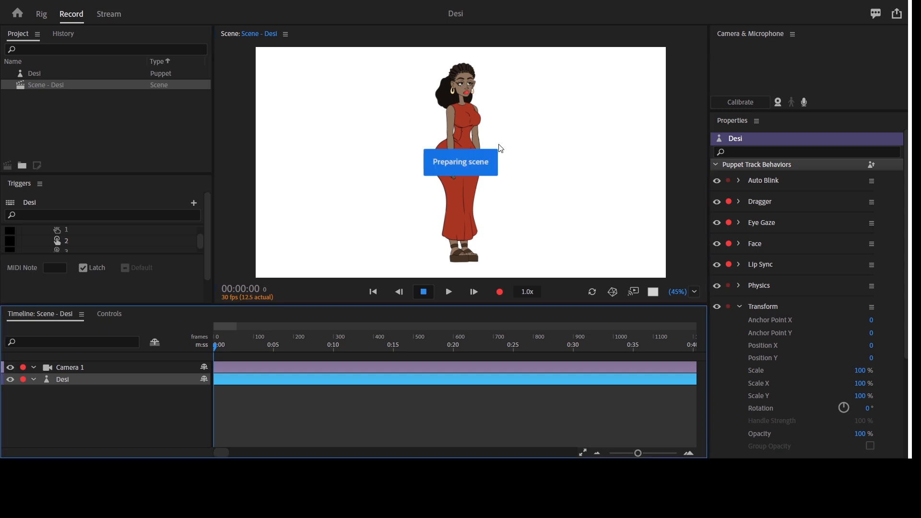
{"action": "key", "text": "grave"}
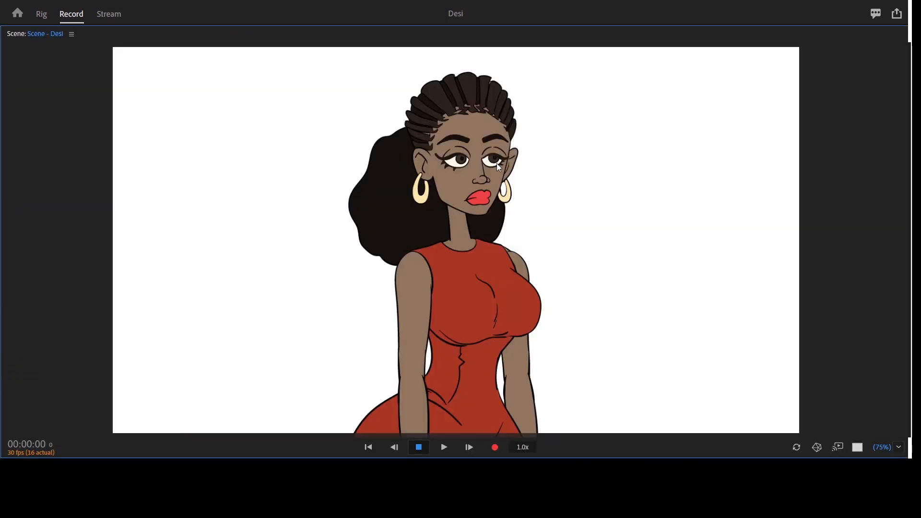
{"action": "key", "text": "grave"}
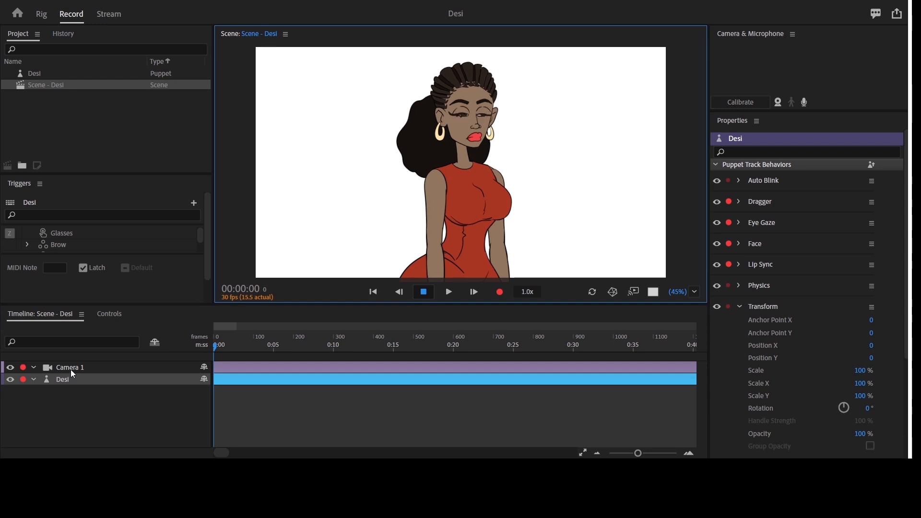
{"action": "left_click", "coordinate": [71, 380]}
{"action": "key", "text": "grave"}
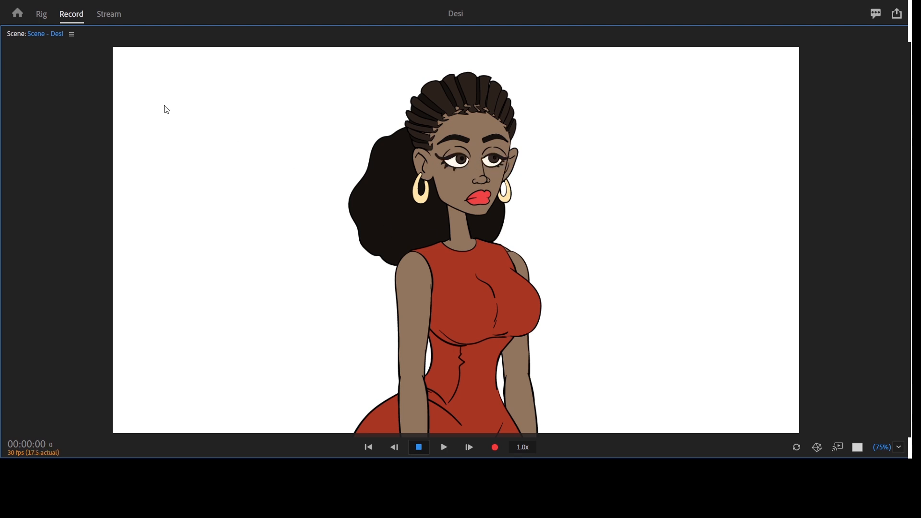
- Return to the Rig workspace, expand the EyeF triggers and check which keys the Brow triggers already use
{"action": "left_click", "coordinate": [41, 15]}
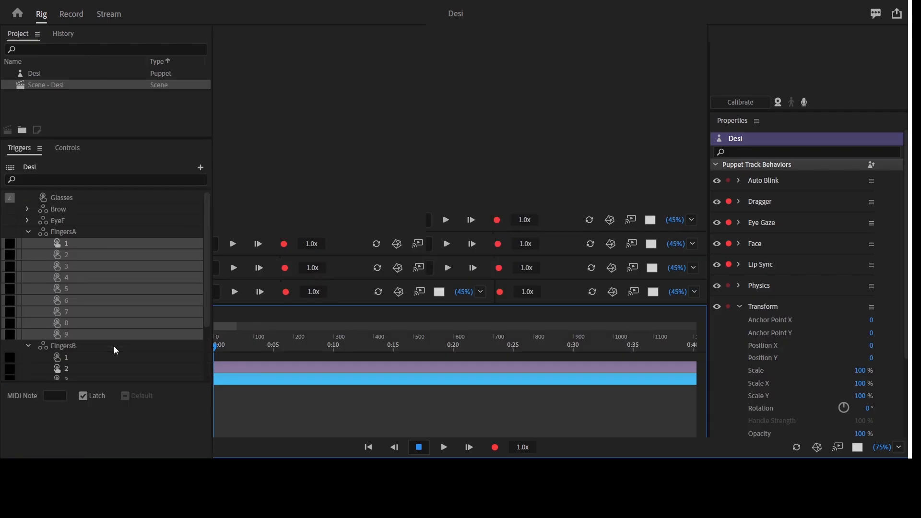
{"action": "left_click", "coordinate": [29, 233]}
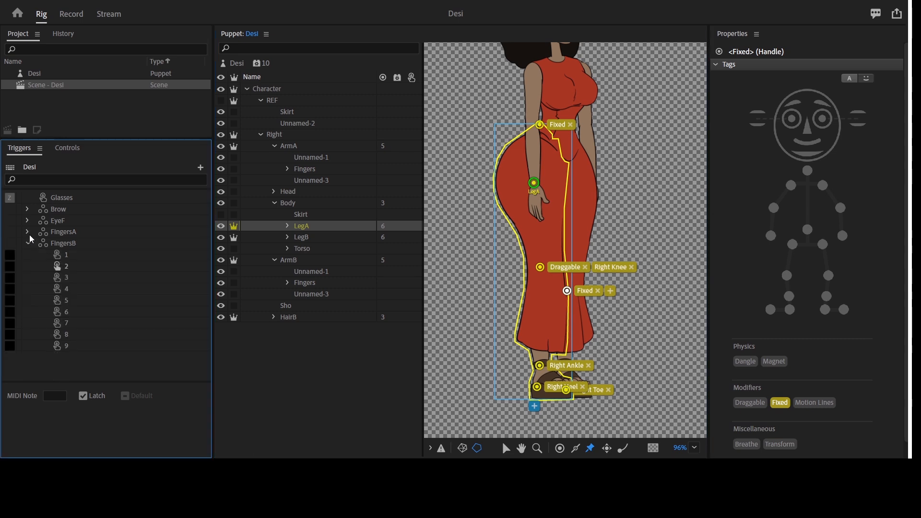
{"action": "left_click", "coordinate": [25, 207]}
{"action": "left_click", "coordinate": [25, 208]}
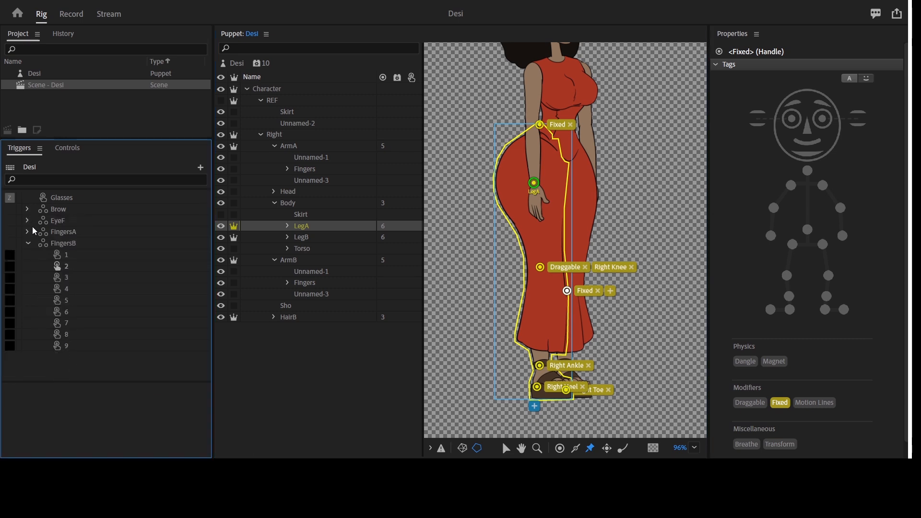
{"action": "left_click", "coordinate": [27, 221]}
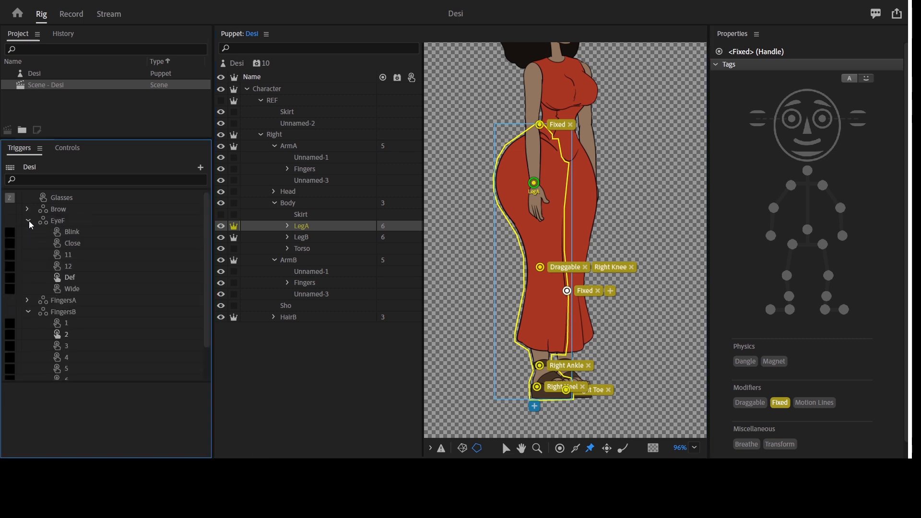
{"action": "left_click", "coordinate": [10, 245]}
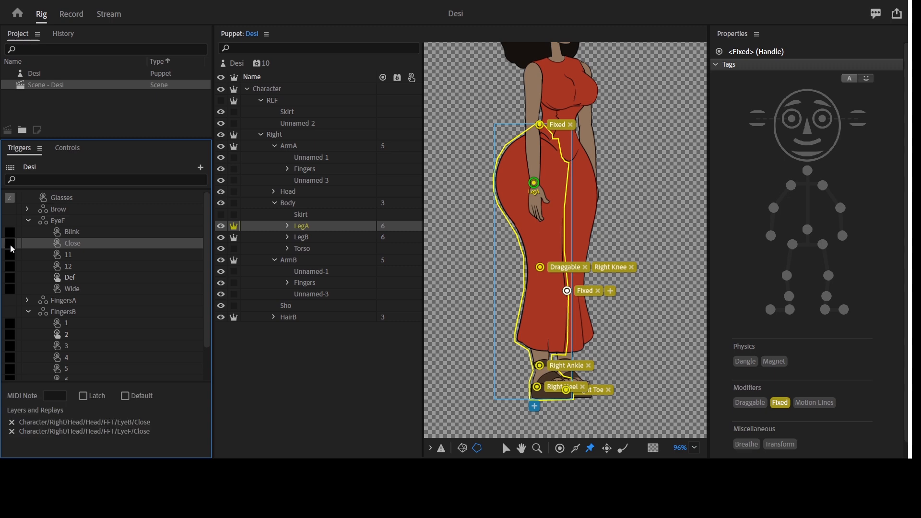
{"action": "left_click", "coordinate": [27, 210]}
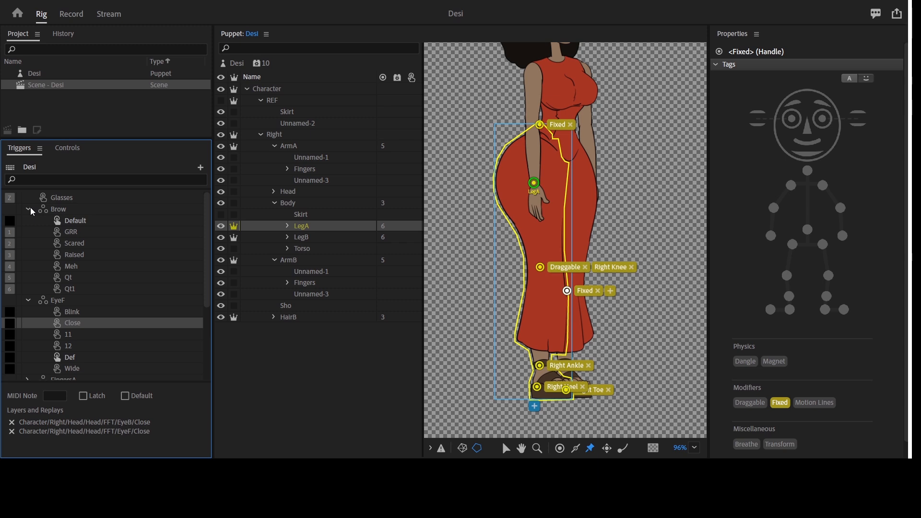
{"action": "left_click", "coordinate": [29, 209]}
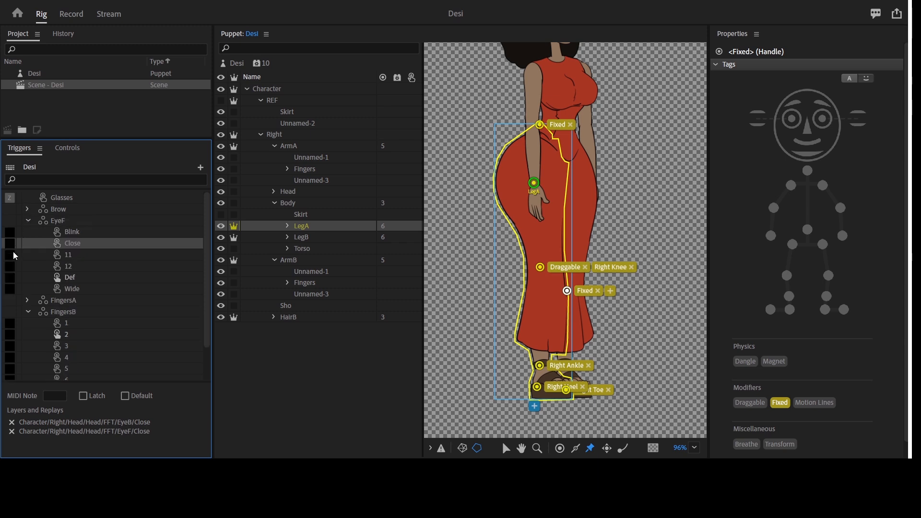
- Assign the keys 7 to Wide, 8 to 12, 9 to 11 and 0 to Blink in the EyeF swap set and enable Latch for its triggers
{"action": "left_click", "coordinate": [15, 290]}
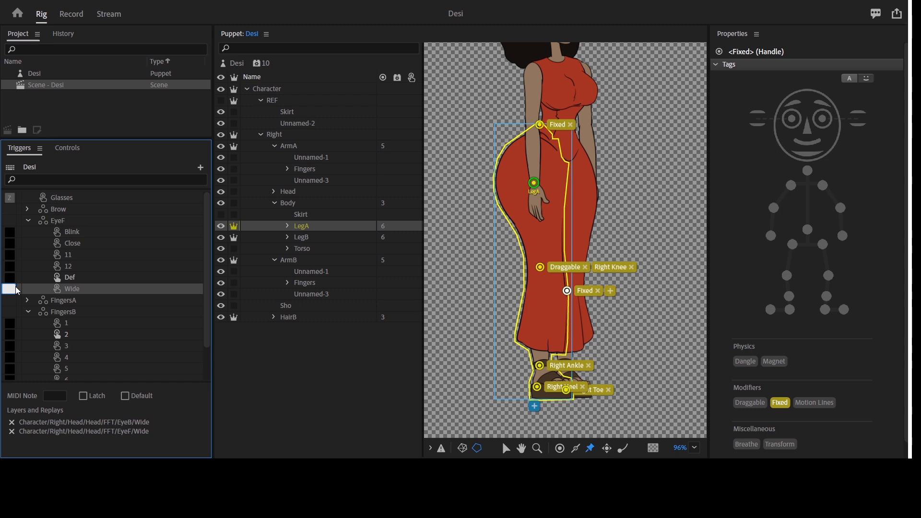
{"action": "left_click", "coordinate": [11, 266]}
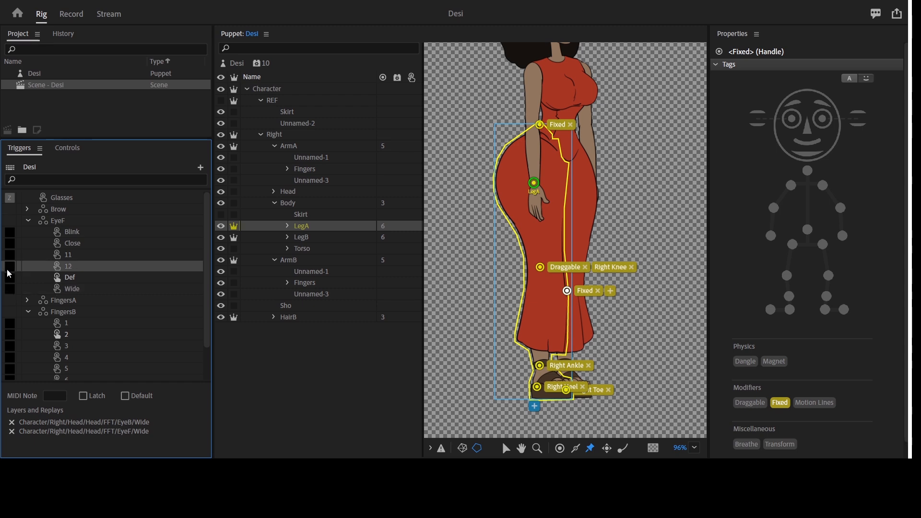
{"action": "type", "text": "8"}
{"action": "left_click", "coordinate": [11, 255]}
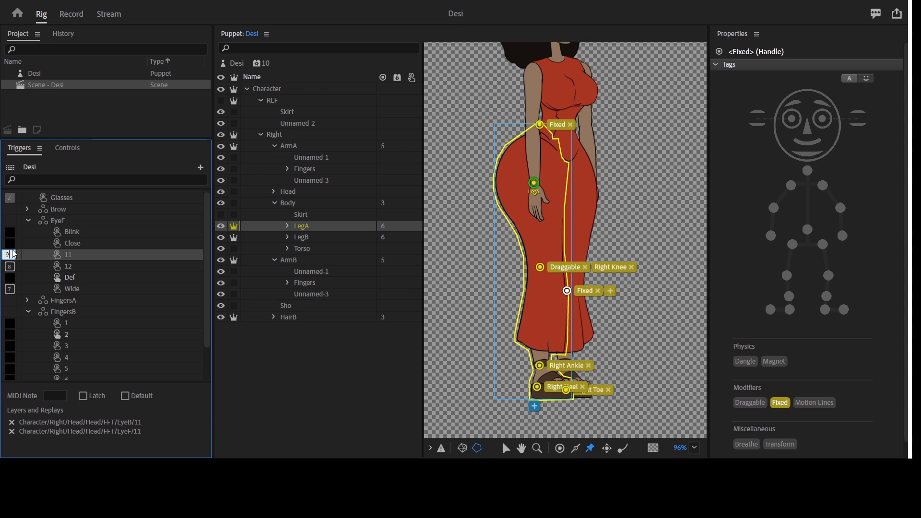
{"action": "left_click", "coordinate": [11, 235]}
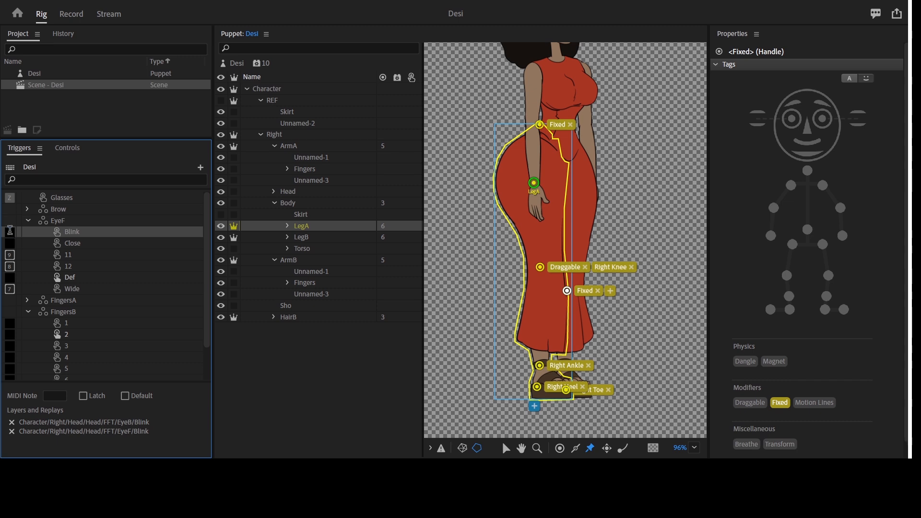
{"action": "key", "text": "0"}
{"action": "left_click", "coordinate": [79, 288], "text": "shift"}
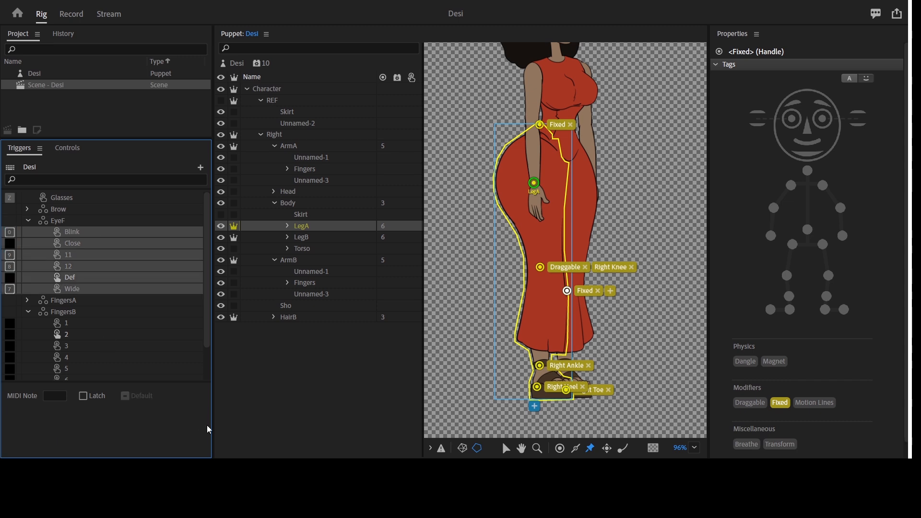
{"action": "left_click", "coordinate": [83, 396]}
- Expand the FingersA swap set and assign the key Q to trigger 2 and W to trigger 3
{"action": "scroll", "coordinate": [78, 273], "scroll_direction": "down", "scroll_amount": 2}
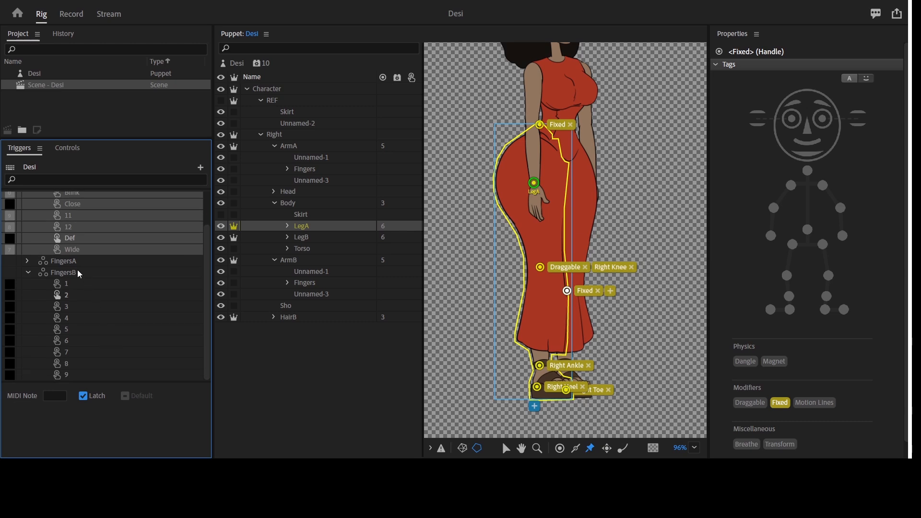
{"action": "left_click", "coordinate": [28, 256]}
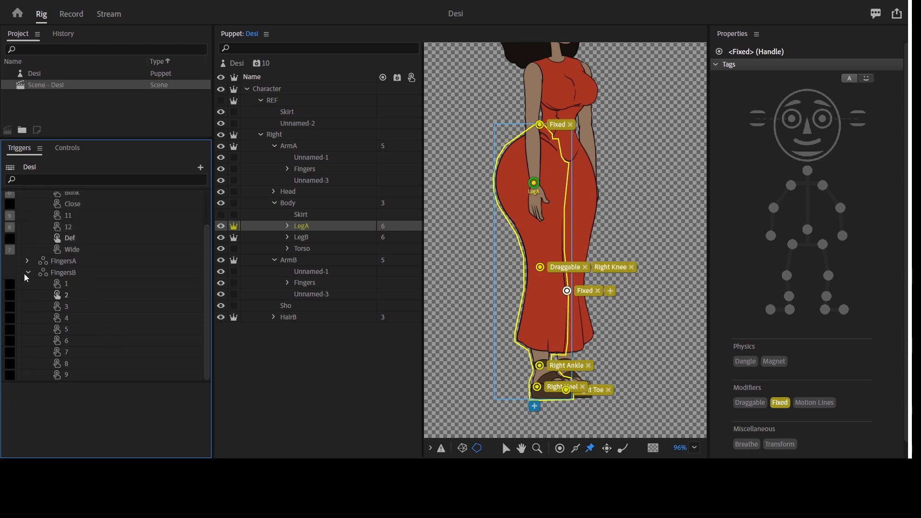
{"action": "left_click", "coordinate": [29, 259]}
{"action": "left_click", "coordinate": [13, 283]}
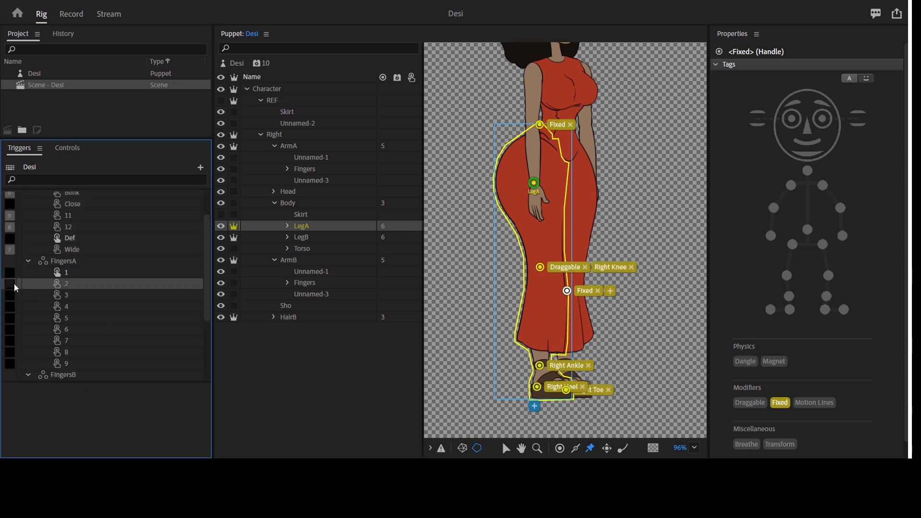
{"action": "left_click", "coordinate": [10, 283]}
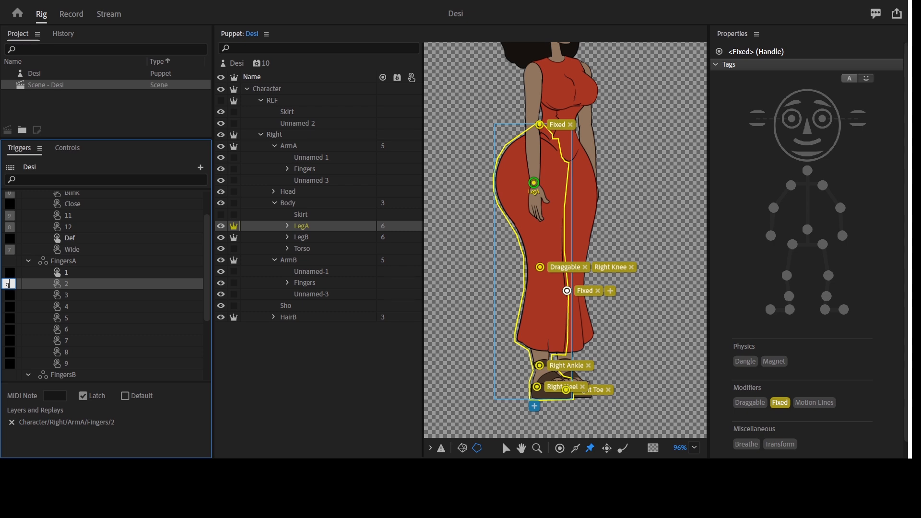
{"action": "left_click", "coordinate": [9, 297]}
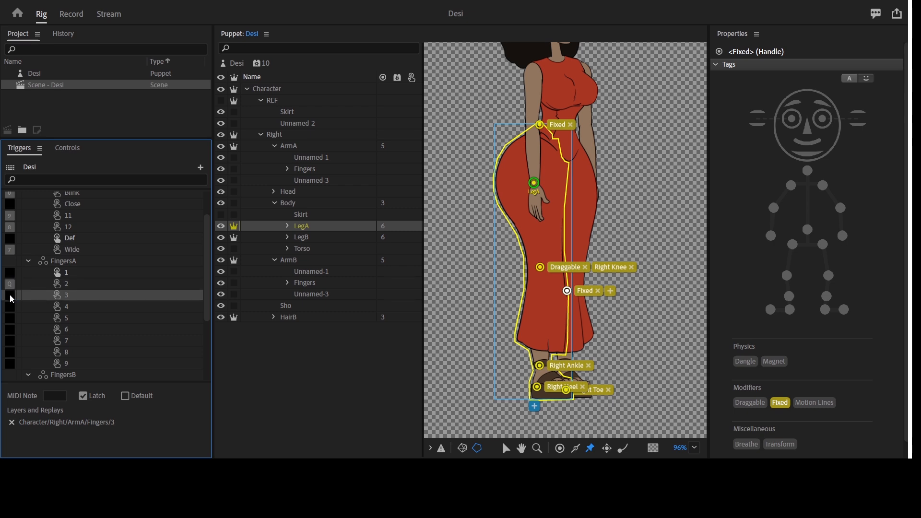
{"action": "left_click", "coordinate": [8, 310]}
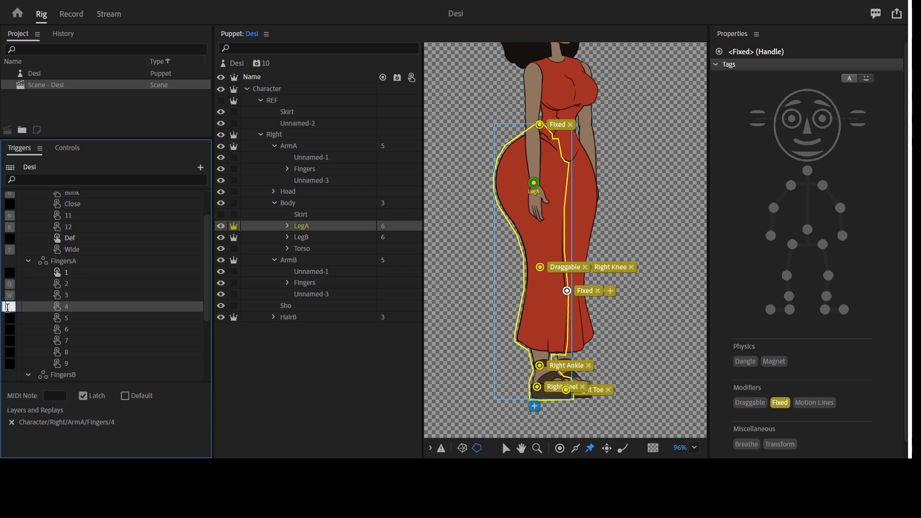
{"action": "left_click", "coordinate": [9, 283]}
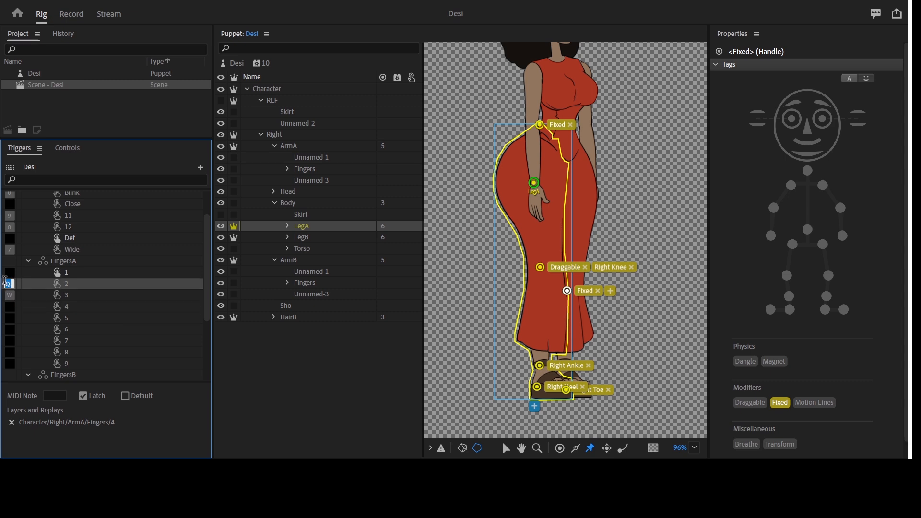
{"action": "left_click", "coordinate": [7, 295]}
{"action": "type", "text": "w"}
- Assign the keys E, R, T and Y to triggers 4, 5, 6 and 7 in the FingersA swap set
{"action": "left_click", "coordinate": [9, 310]}
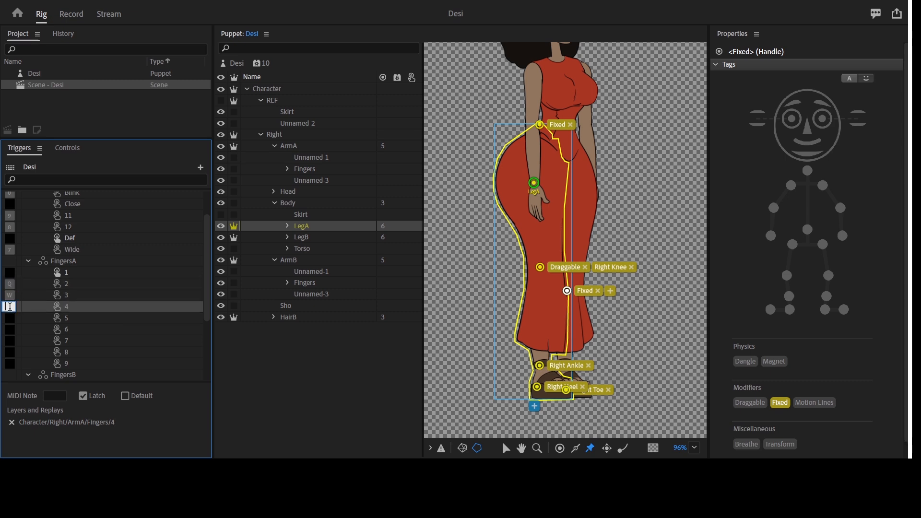
{"action": "type", "text": "e"}
{"action": "left_click", "coordinate": [9, 318]}
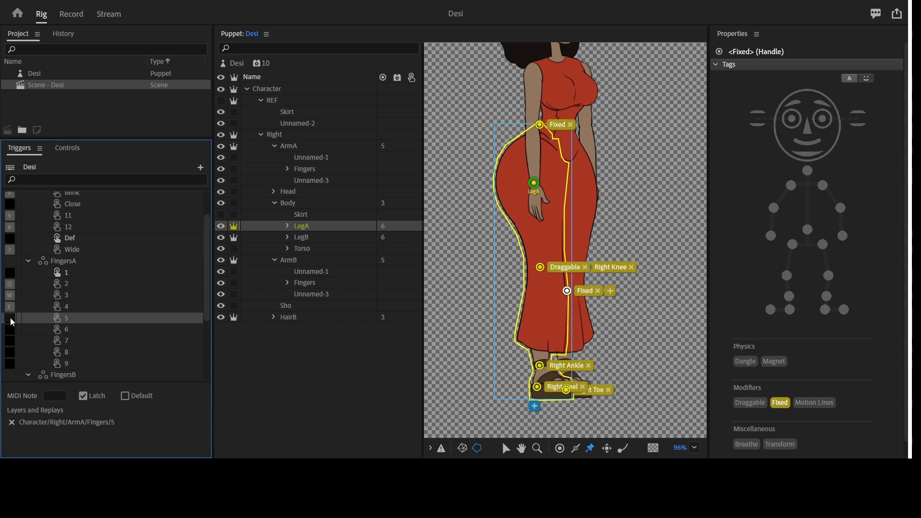
{"action": "type", "text": "r"}
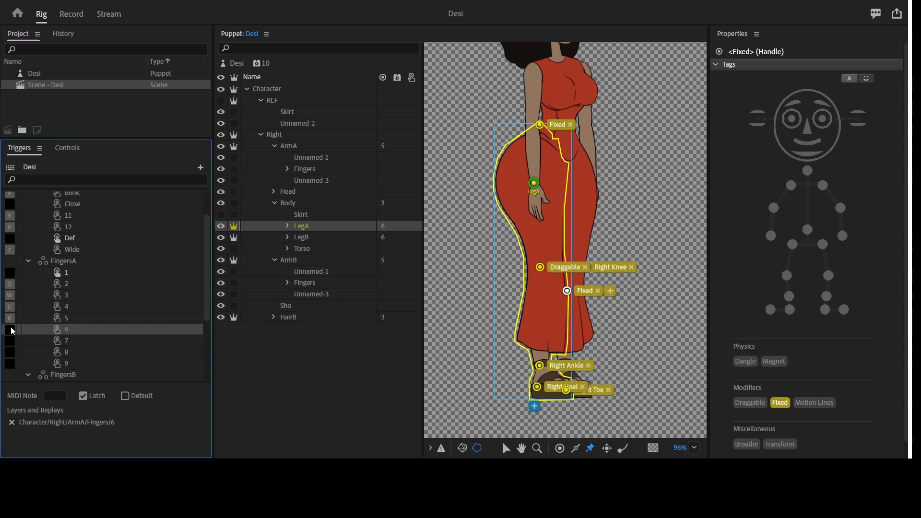
{"action": "left_click", "coordinate": [9, 341]}
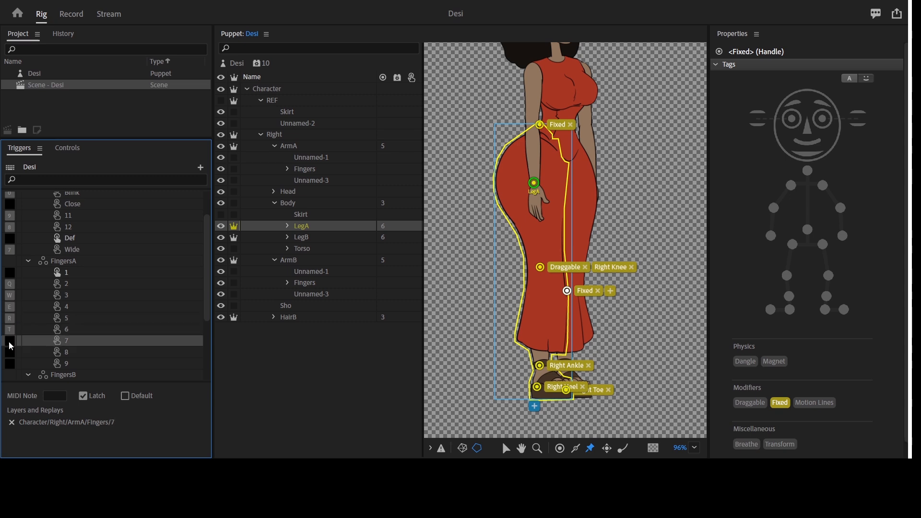
- Assign the key U to trigger 8 and I to trigger 9 in the FingersA swap set
{"action": "left_click", "coordinate": [10, 353]}
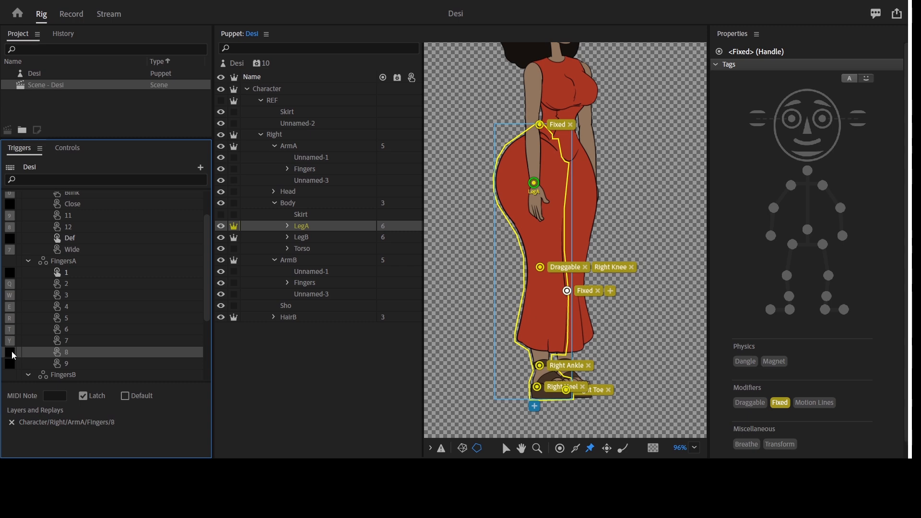
{"action": "left_click", "coordinate": [10, 363]}
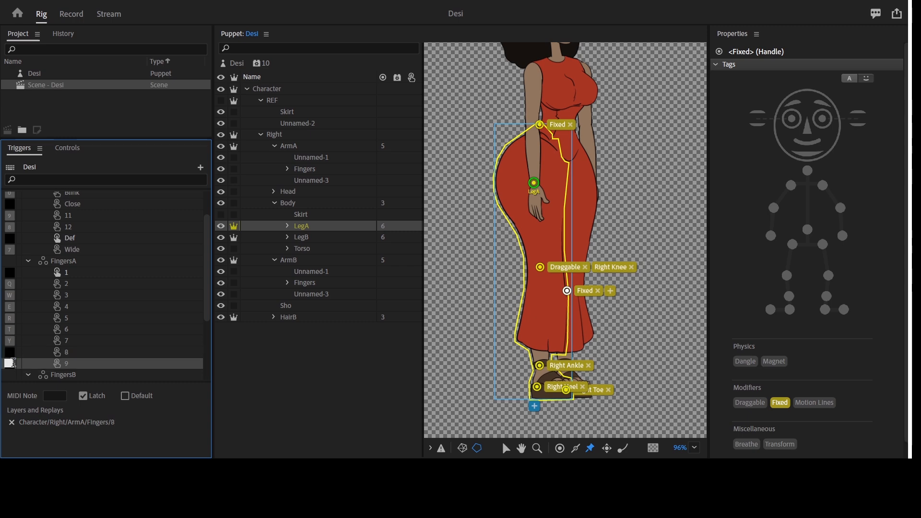
{"action": "left_click", "coordinate": [7, 372]}
{"action": "left_click", "coordinate": [13, 366]}
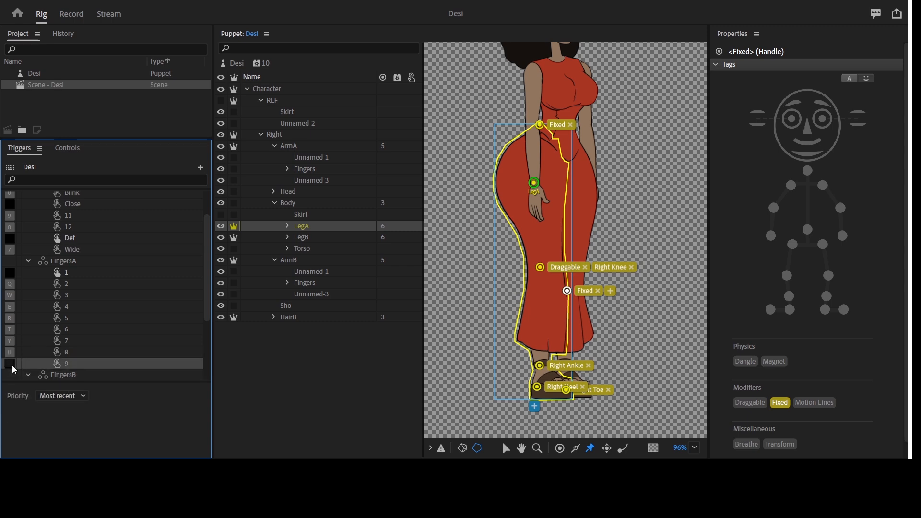
{"action": "type", "text": "i"}
{"action": "key", "text": "Return"}
- In the FingersB swap set, assign A to trigger 1, S to 3, D to 4 and F to 5
{"action": "scroll", "coordinate": [106, 344], "scroll_direction": "down", "scroll_amount": 3}
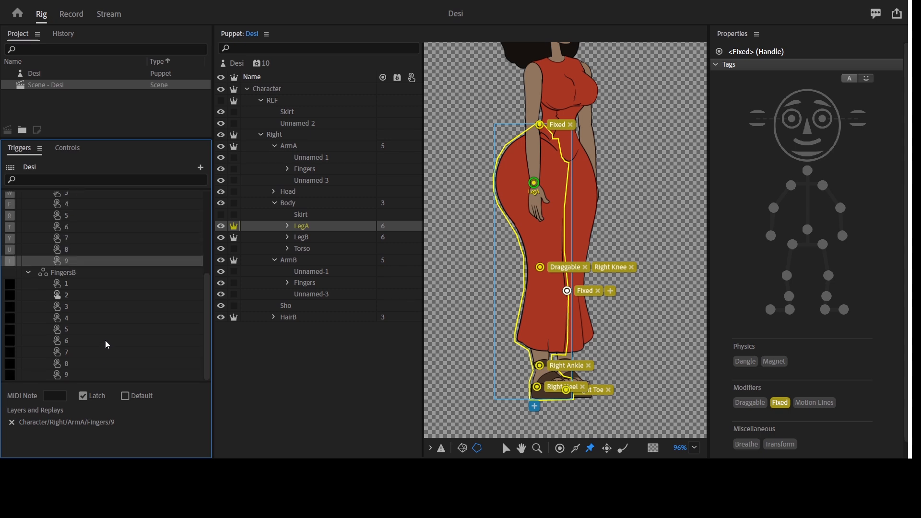
{"action": "left_click", "coordinate": [9, 284]}
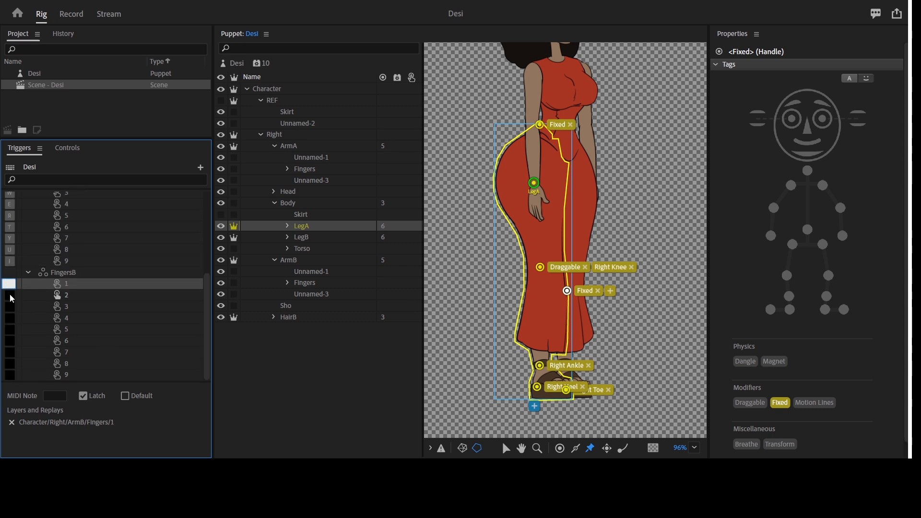
{"action": "left_click", "coordinate": [10, 294]}
{"action": "left_click", "coordinate": [10, 283]}
{"action": "left_click", "coordinate": [10, 307]}
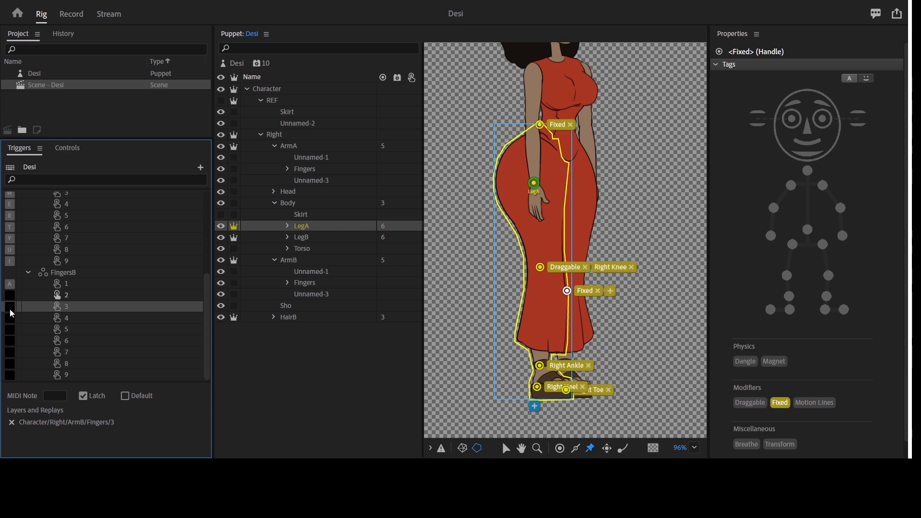
{"action": "left_click", "coordinate": [11, 321]}
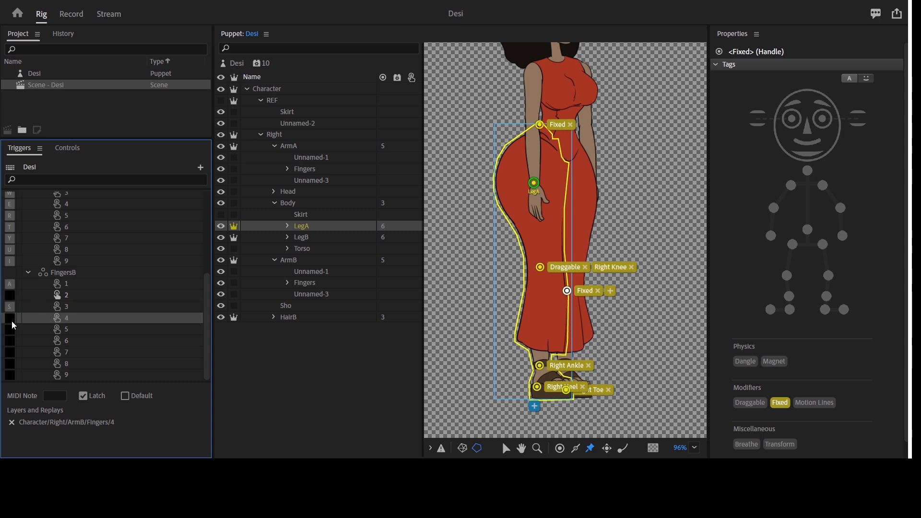
{"action": "left_click", "coordinate": [12, 331]}
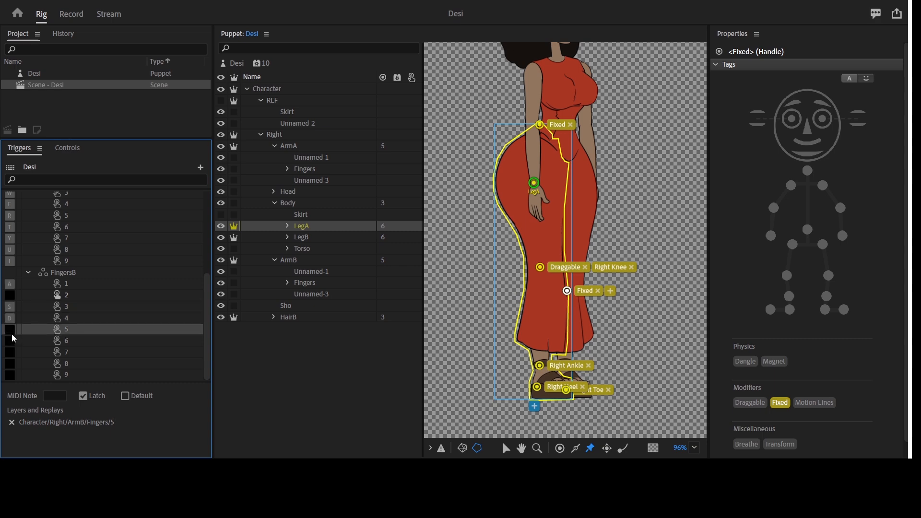
- Assign the keys G, H, J and K to triggers 6, 7, 8 and 9 in the FingersB swap set
{"action": "left_click", "coordinate": [12, 342]}
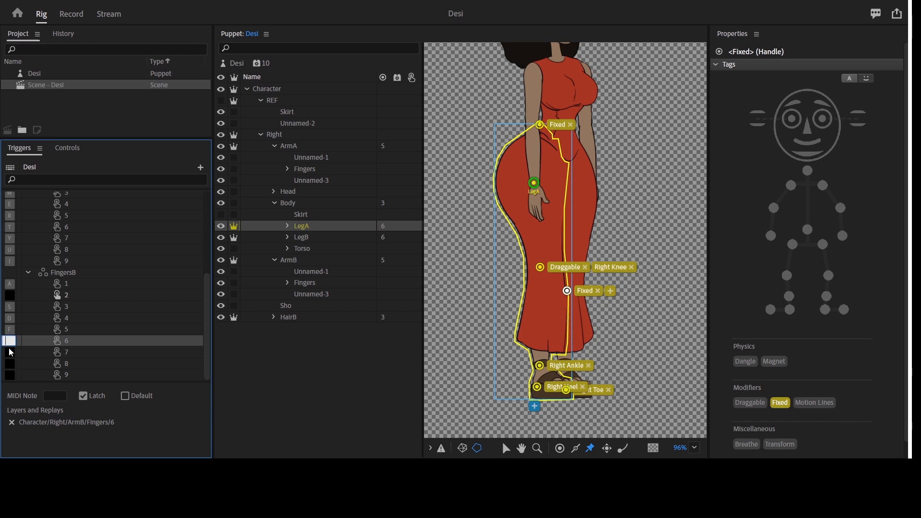
{"action": "left_click", "coordinate": [9, 354]}
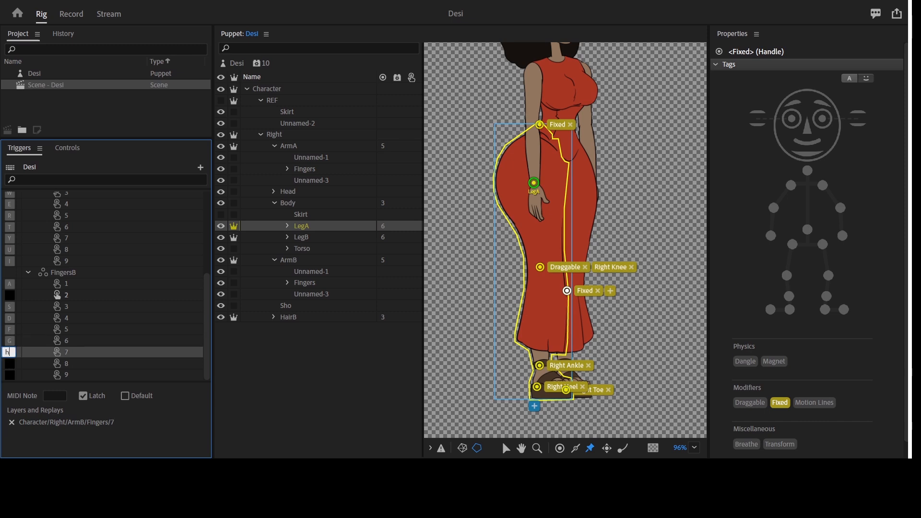
{"action": "left_click", "coordinate": [8, 364]}
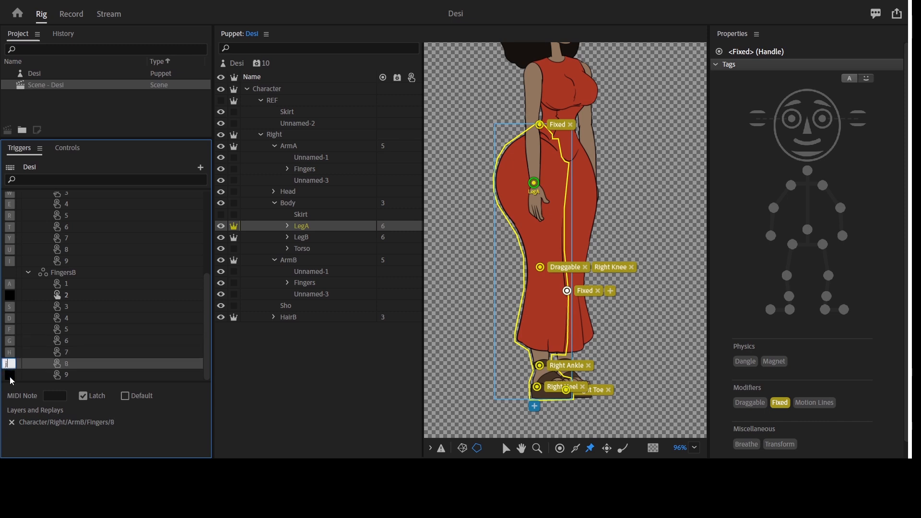
{"action": "left_click", "coordinate": [10, 378]}
{"action": "type", "text": "k"}
{"action": "left_click", "coordinate": [94, 356]}
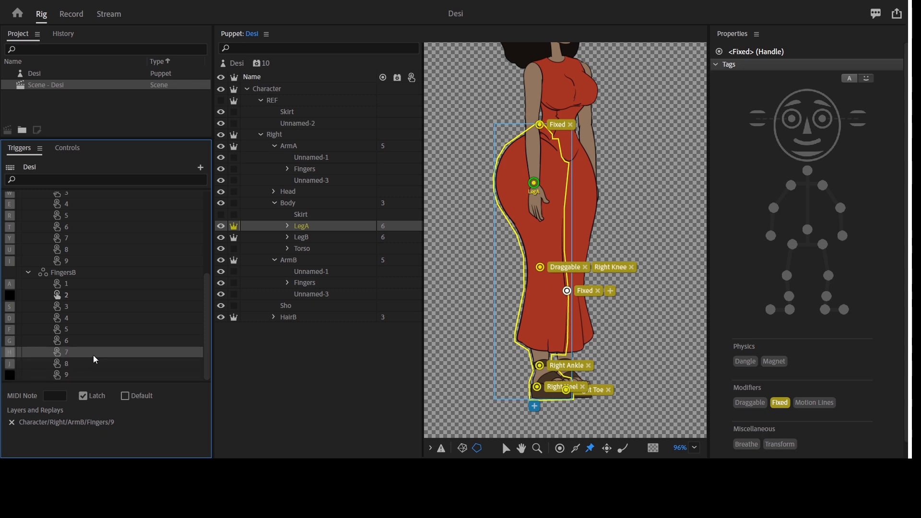
- Switch to the Record workspace and check the Desi puppet's close-up in the maximized scene
{"action": "left_click", "coordinate": [68, 16]}
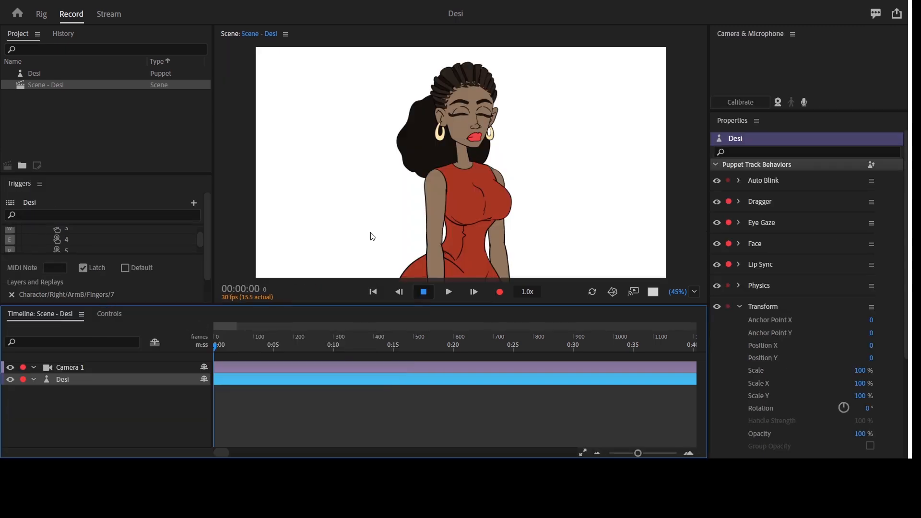
{"action": "key", "text": "grave"}
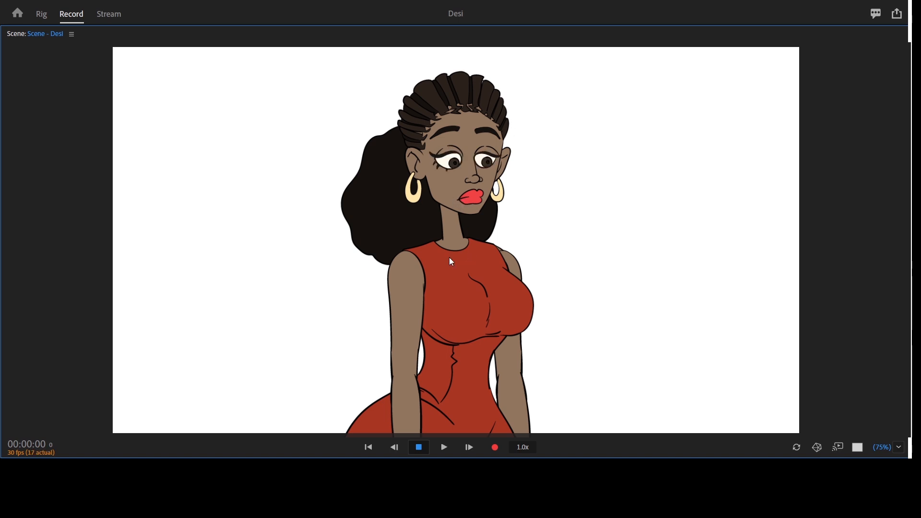
{"action": "key", "text": "grave"}
- Enable the microphone input and check the puppet's lip sync in the maximized scene
{"action": "left_click", "coordinate": [804, 102]}
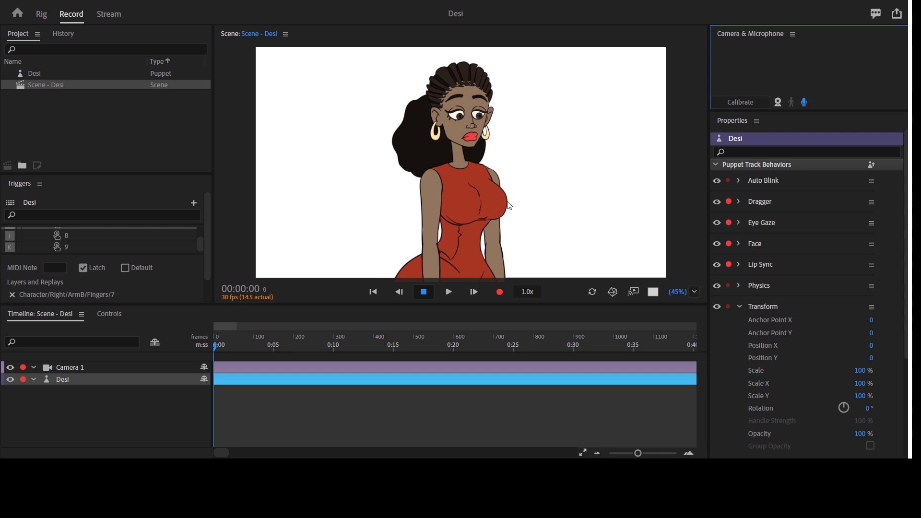
{"action": "key", "text": "grave"}
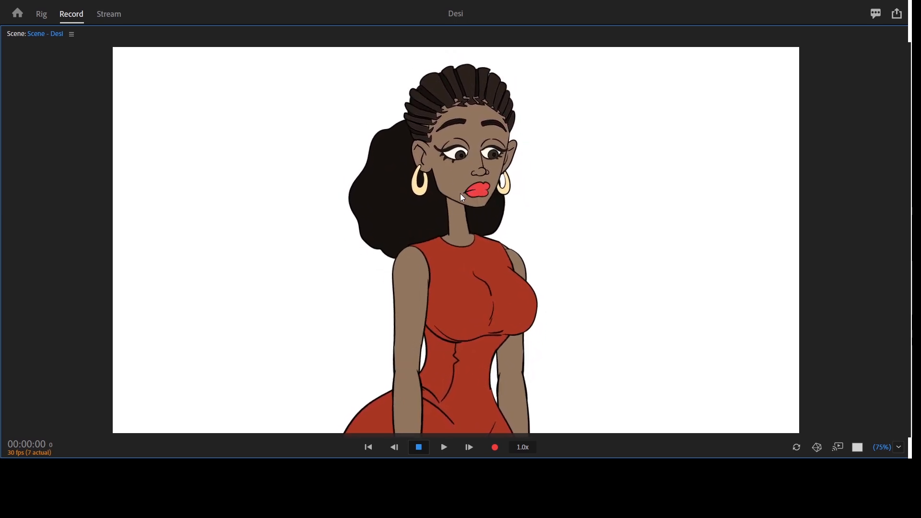
{"action": "key", "text": "grave"}
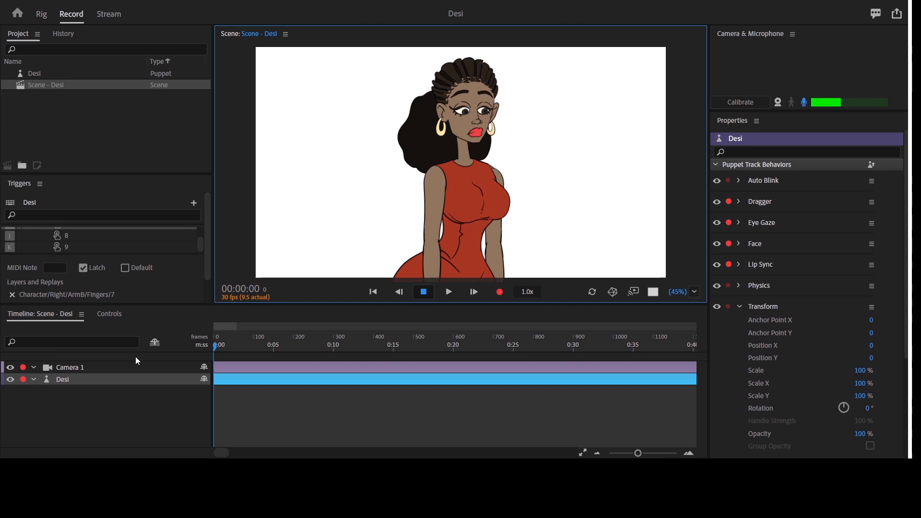
- Hide the Camera 1 track and test the full-body puppet's arm dragging and finger swaps in the maximized scene
{"action": "left_click", "coordinate": [10, 368]}
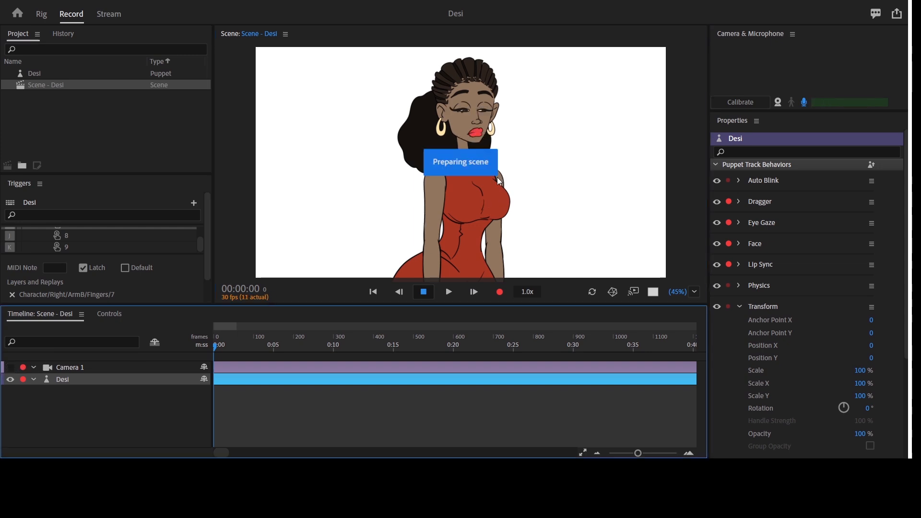
{"action": "key", "text": "grave"}
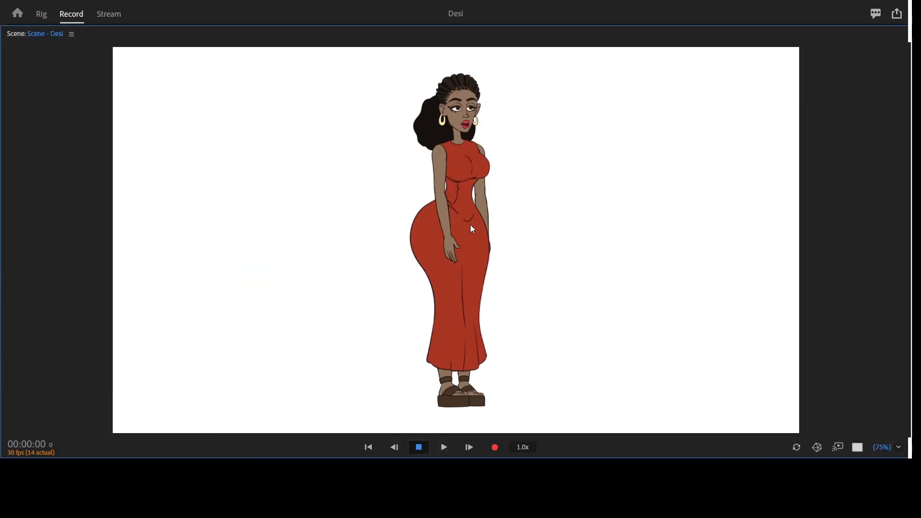
{"action": "left_click_drag", "start_coordinate": [472, 230], "coordinate": [436, 249]}
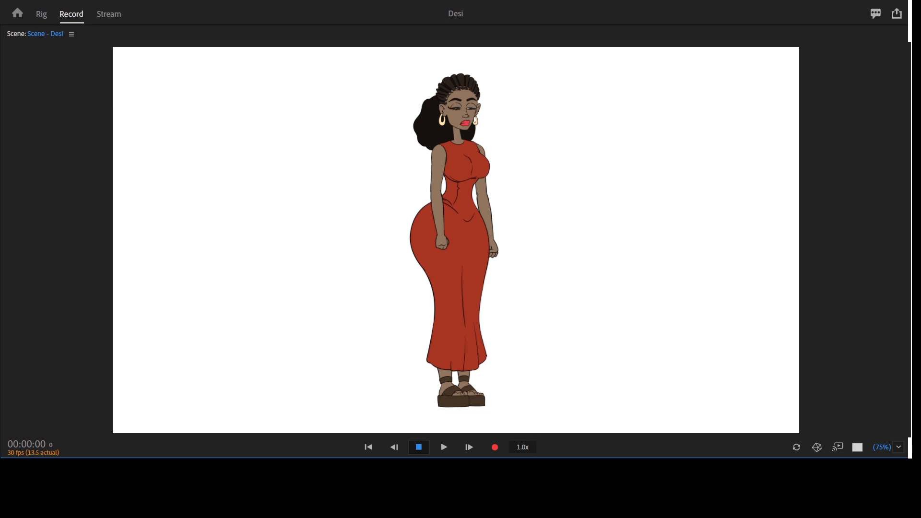
{"action": "left_click", "coordinate": [852, 298]}
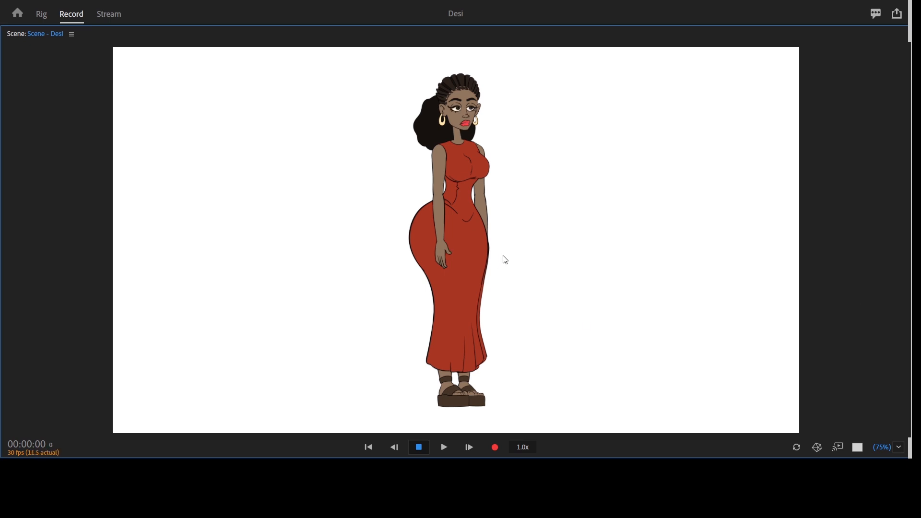
{"action": "key", "text": "grave"}
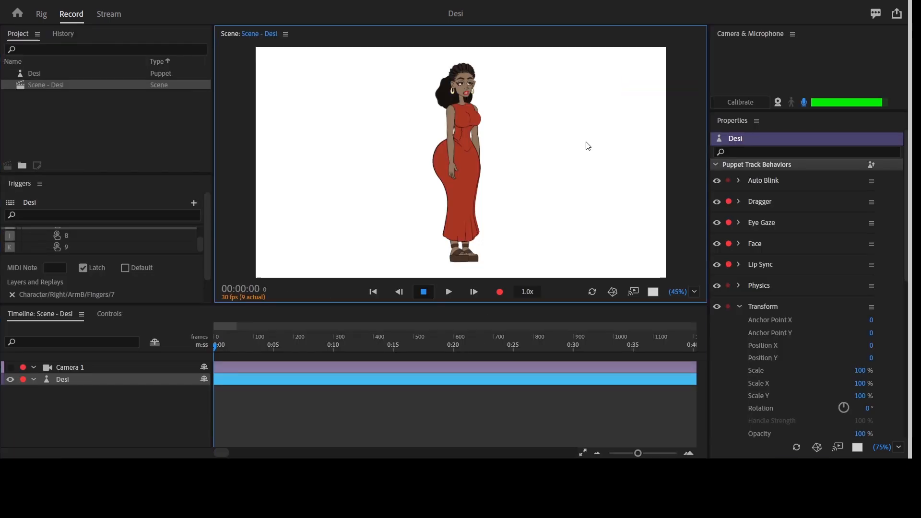
{"action": "key", "text": "grave"}
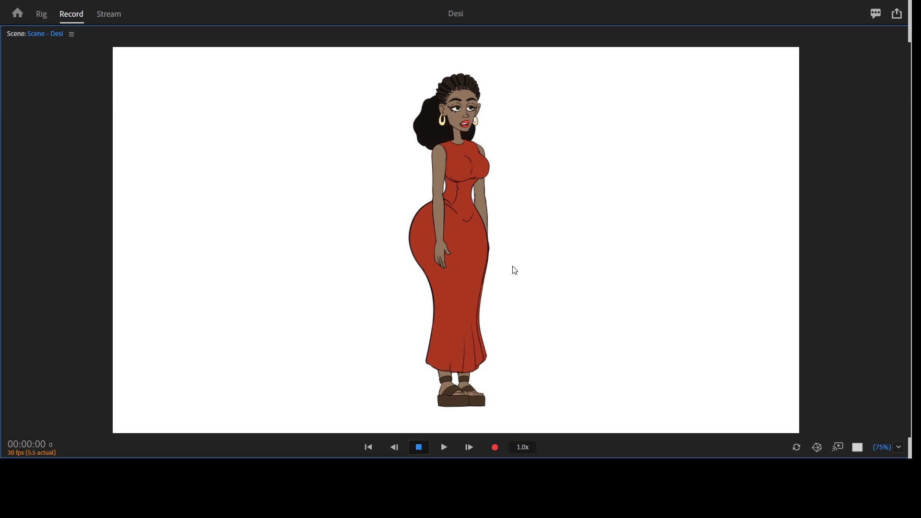
{"action": "key", "text": "grave"}
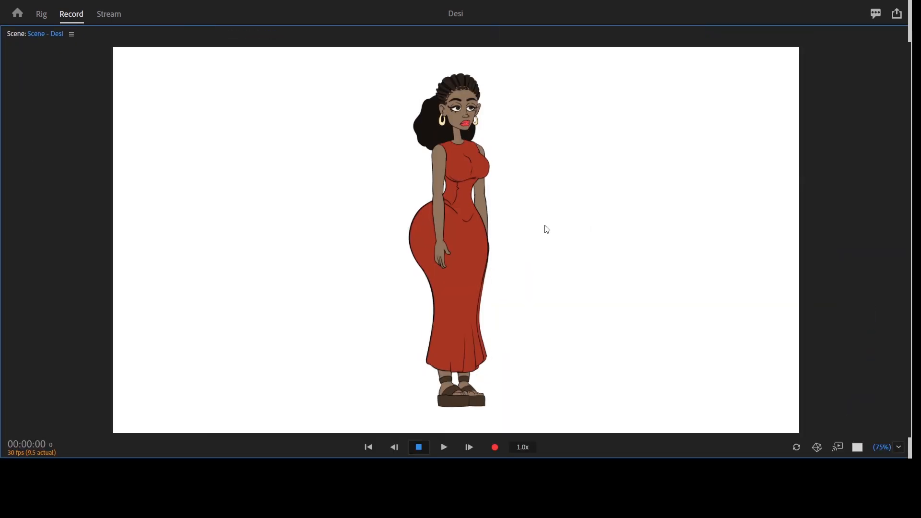
- Restore the full workspace layout, open the Desi puppet for rigging, and collapse its layer hierarchy to the Character group
{"action": "key", "text": "Right"}
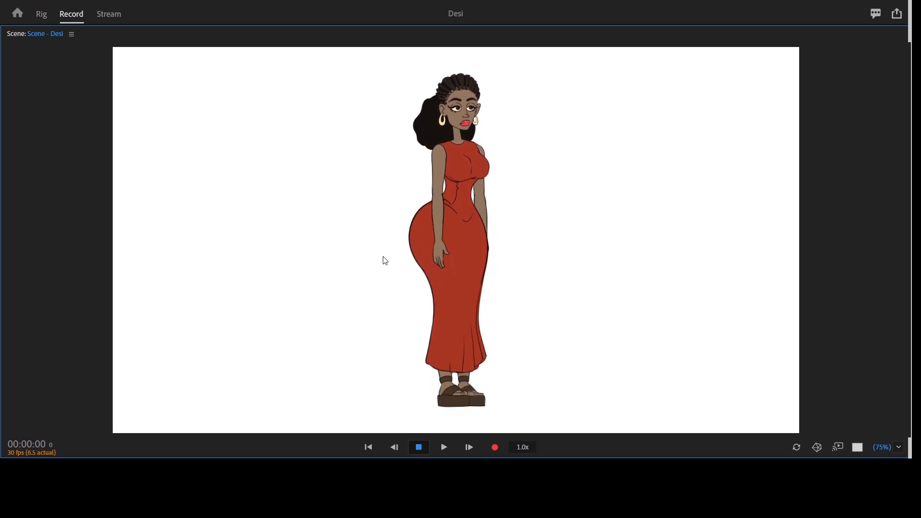
{"action": "key", "text": "grave"}
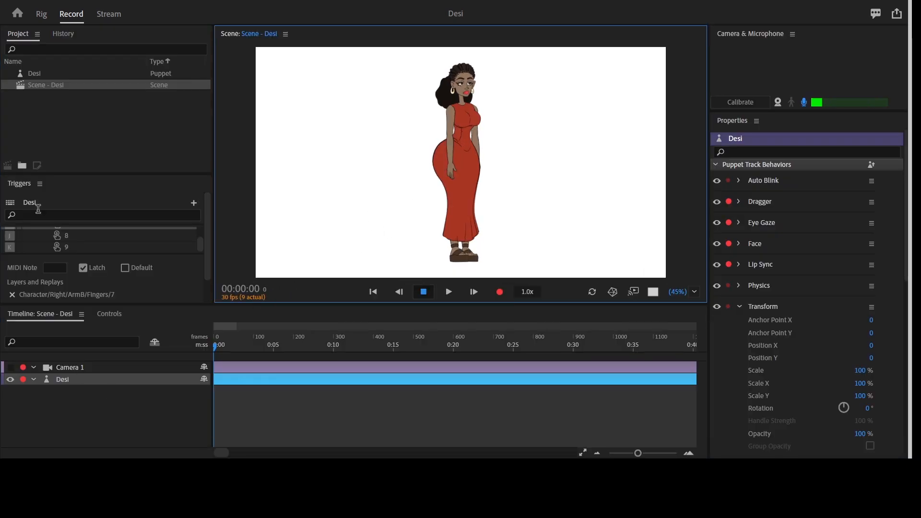
{"action": "double_click", "coordinate": [65, 379]}
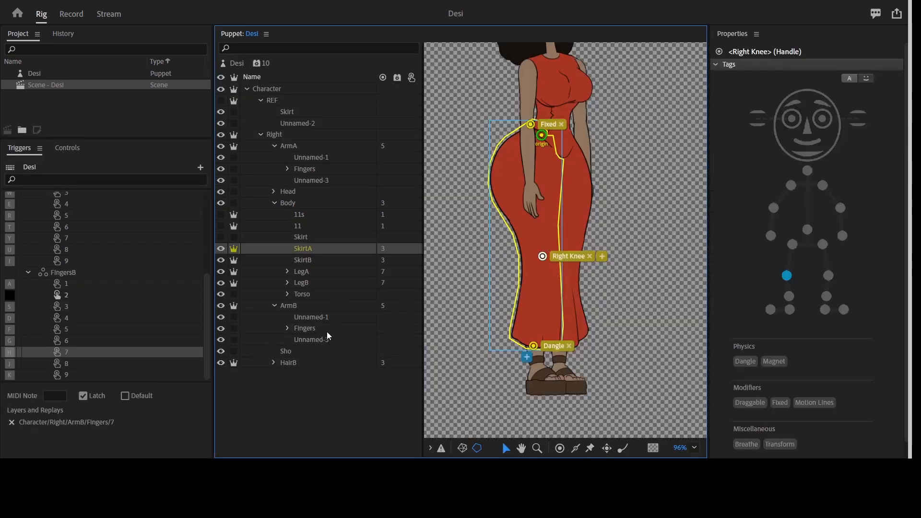
{"action": "left_click", "coordinate": [276, 203]}
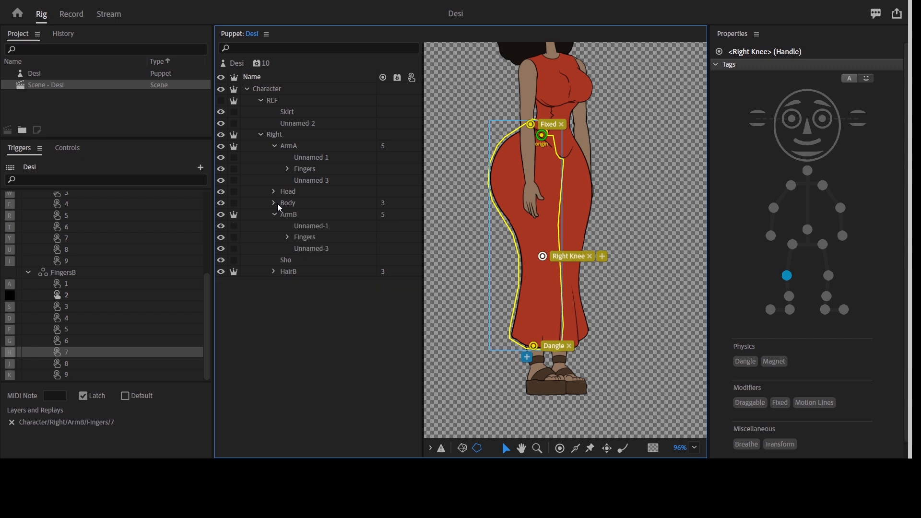
{"action": "left_click", "coordinate": [261, 134]}
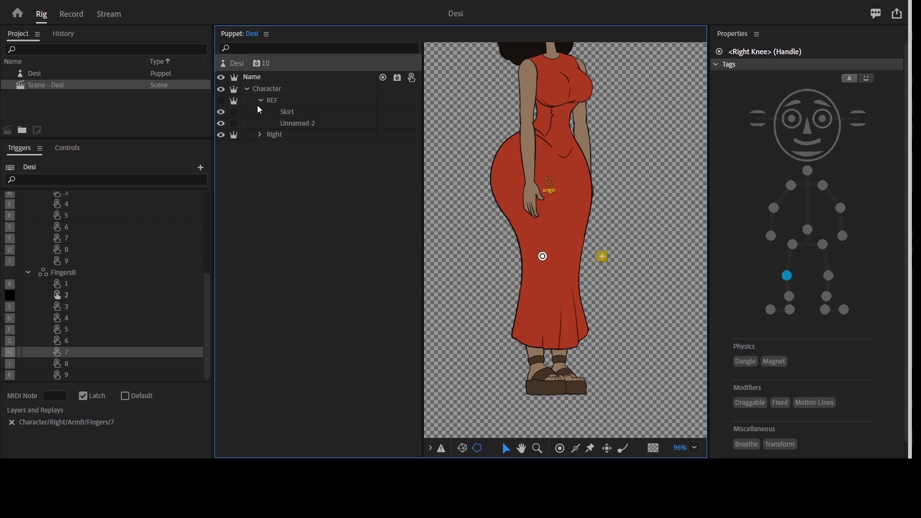
{"action": "left_click", "coordinate": [261, 101]}
{"action": "left_click", "coordinate": [247, 89]}
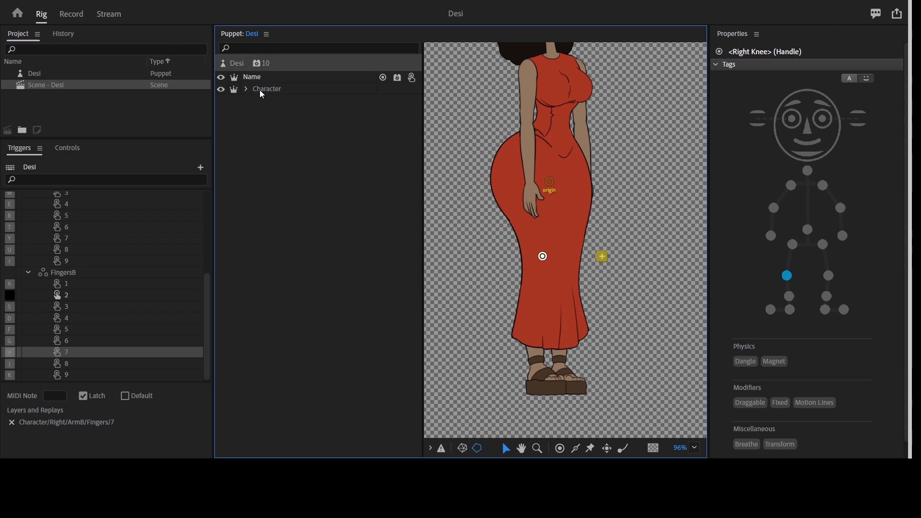
- Move the origin handles of the Character layer and of the Desi puppet down to the soles between the feet
{"action": "left_click", "coordinate": [279, 89]}
{"action": "left_click", "coordinate": [263, 89]}
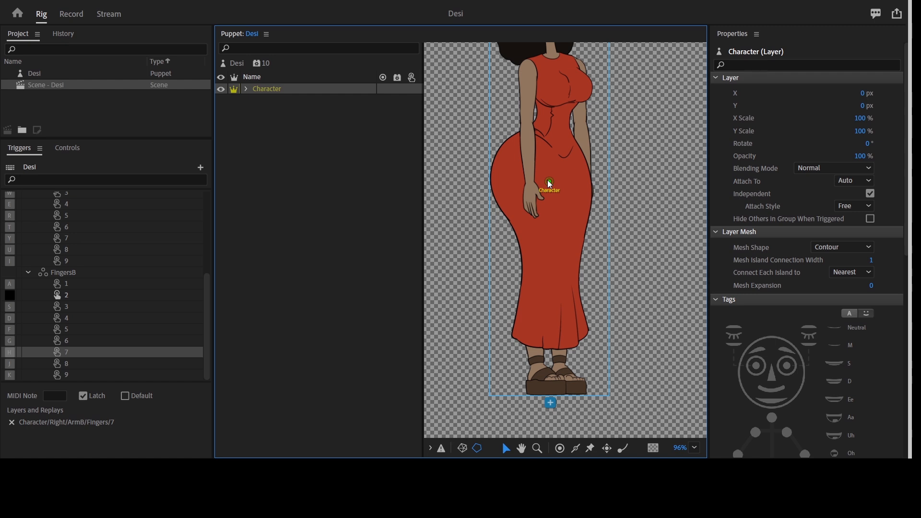
{"action": "left_click_drag", "start_coordinate": [550, 184], "coordinate": [555, 395]}
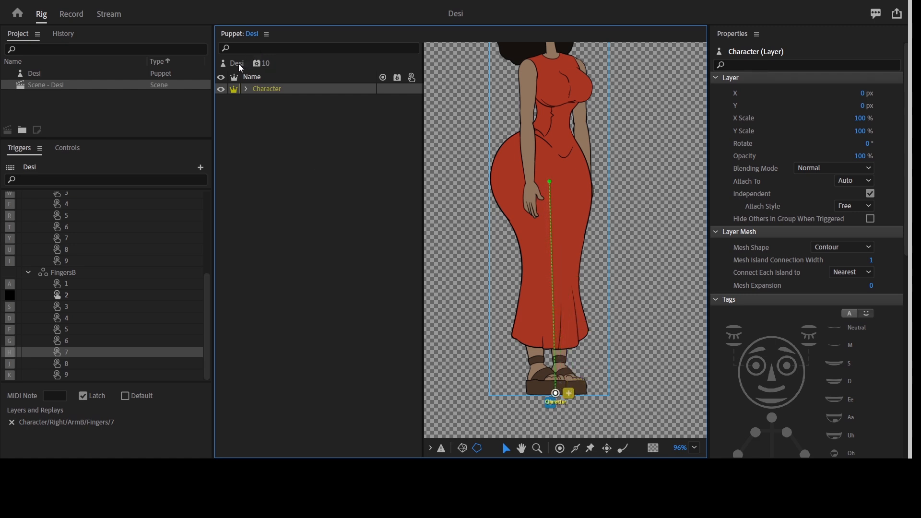
{"action": "left_click", "coordinate": [551, 180]}
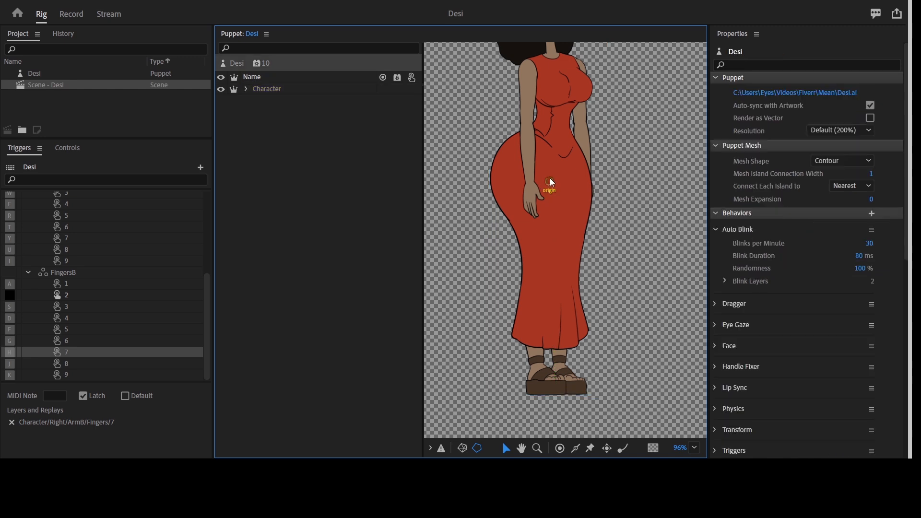
{"action": "left_click_drag", "start_coordinate": [551, 183], "coordinate": [555, 394]}
- Move the Right group's origin handle to the soles between the feet and check the Character layer's origin
{"action": "left_click", "coordinate": [272, 88]}
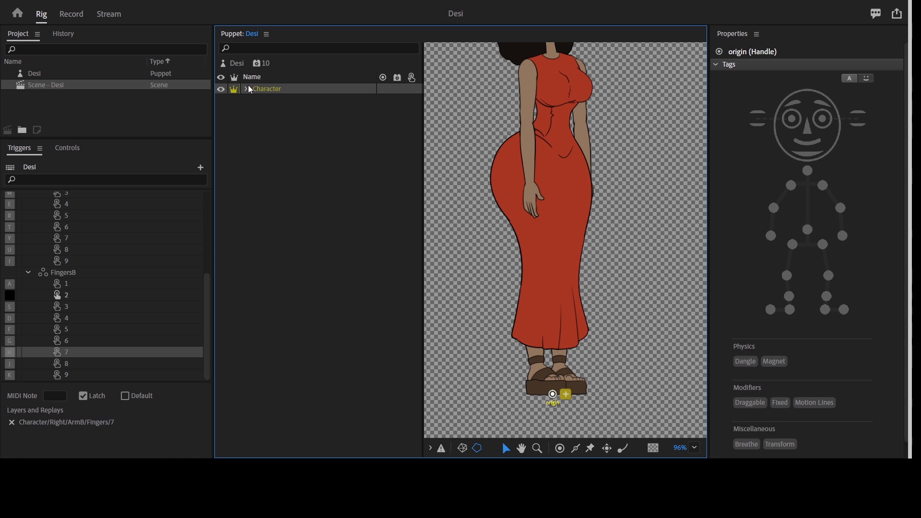
{"action": "left_click", "coordinate": [248, 89]}
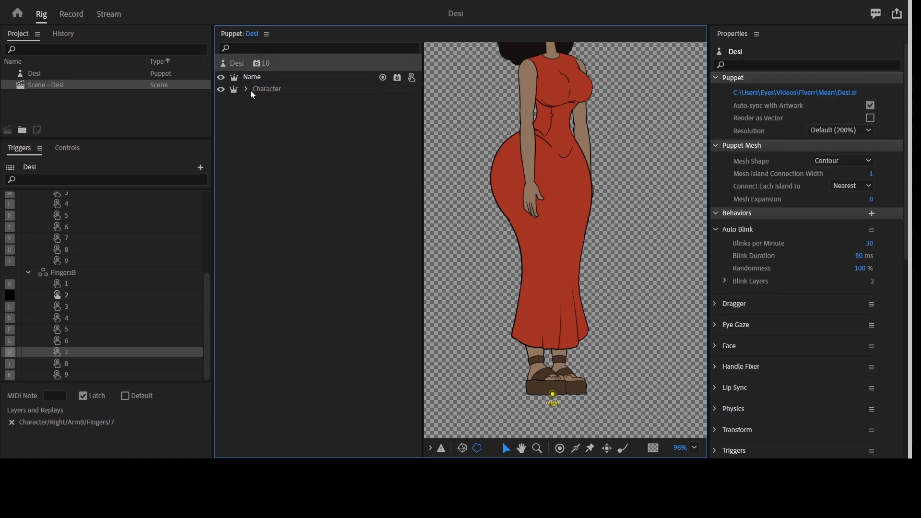
{"action": "left_click", "coordinate": [287, 113]}
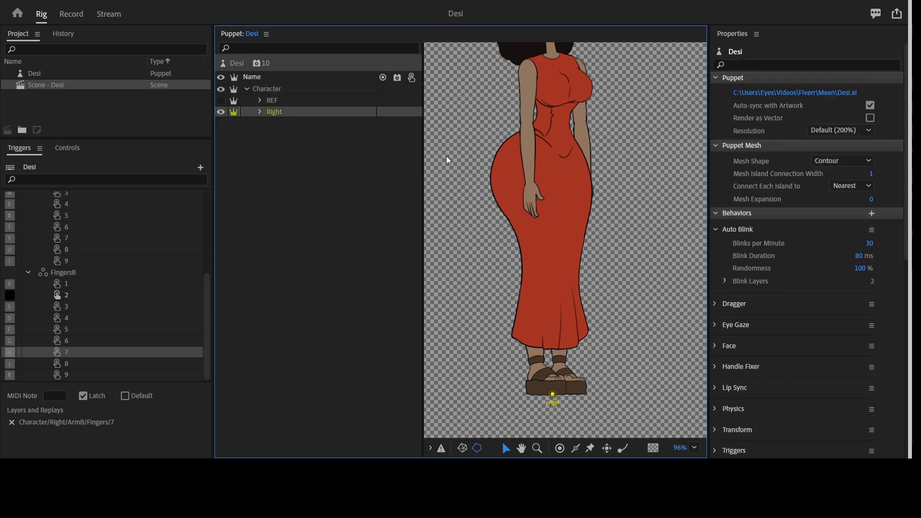
{"action": "left_click", "coordinate": [505, 159]}
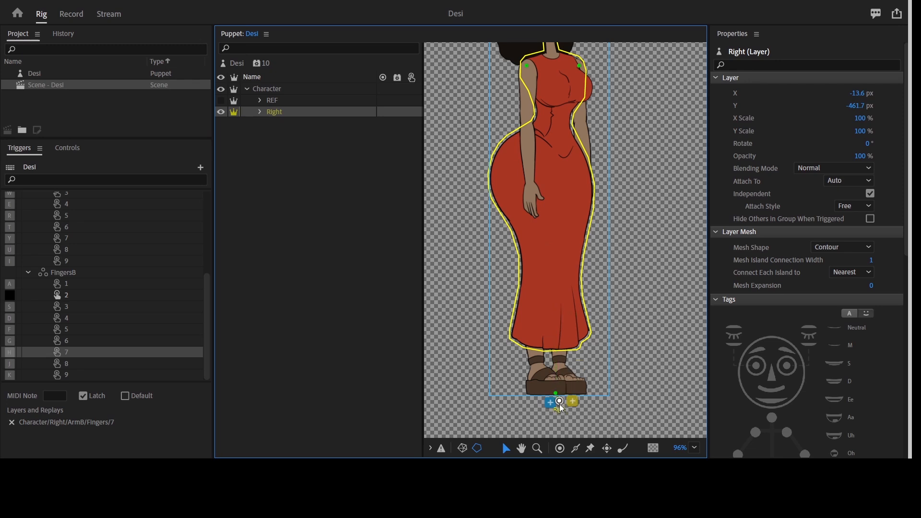
{"action": "left_click_drag", "start_coordinate": [560, 407], "coordinate": [557, 395]}
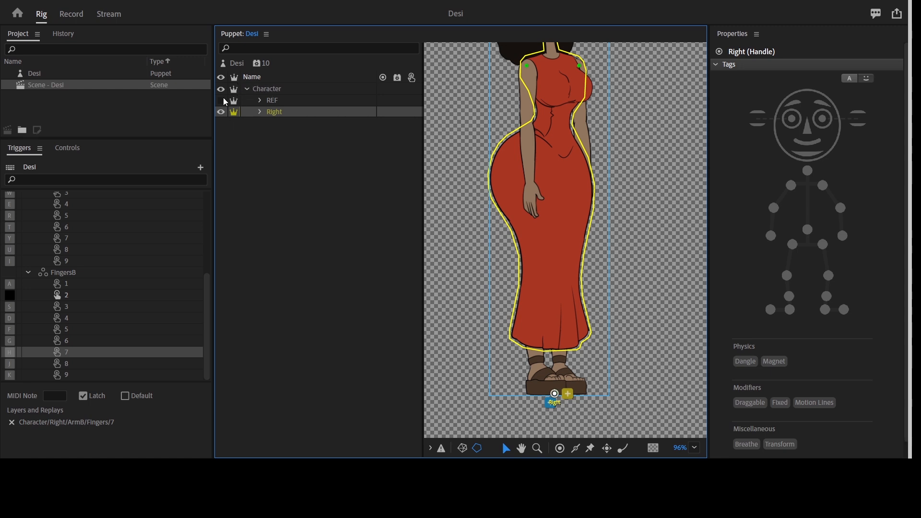
{"action": "left_click", "coordinate": [273, 102]}
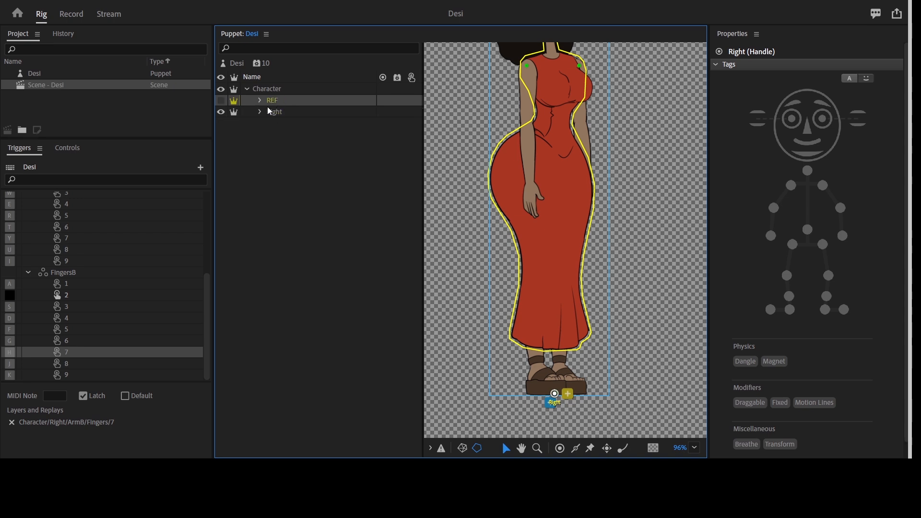
{"action": "left_click", "coordinate": [290, 90]}
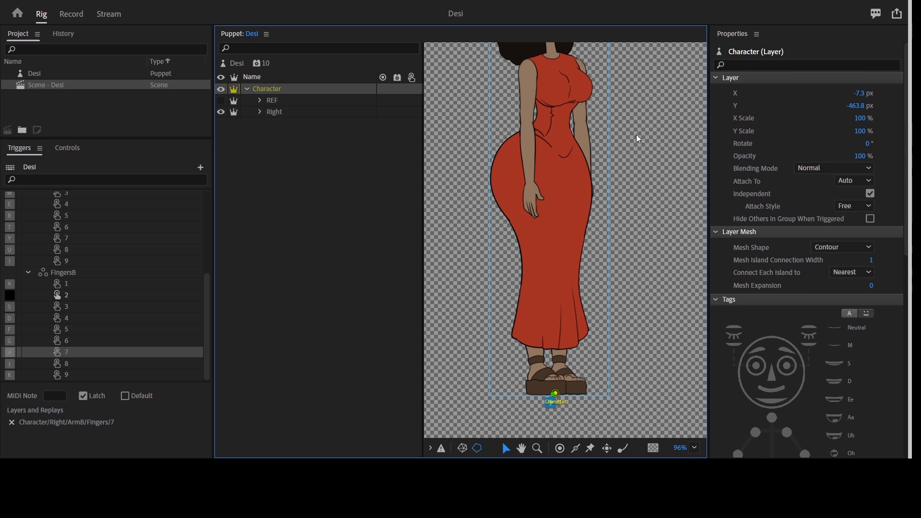
{"action": "scroll", "coordinate": [609, 113], "scroll_direction": "up", "scroll_amount": 3}
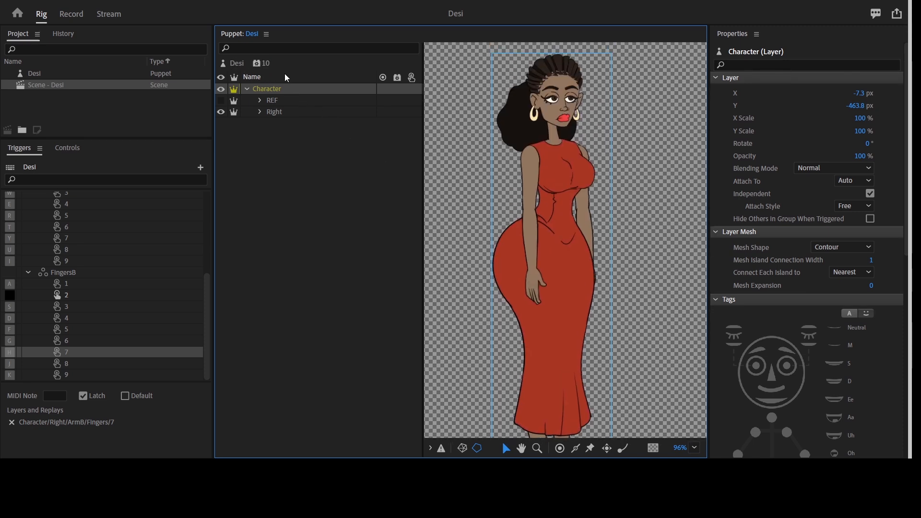
{"action": "left_click", "coordinate": [302, 66]}
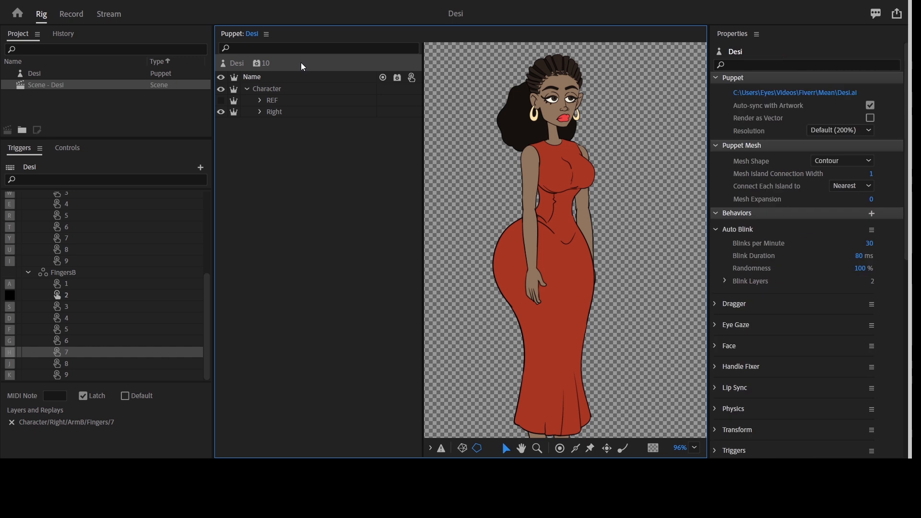
- Switch to the Record workspace and bring the Desi puppet's Transform properties into view
{"action": "left_click", "coordinate": [79, 16]}
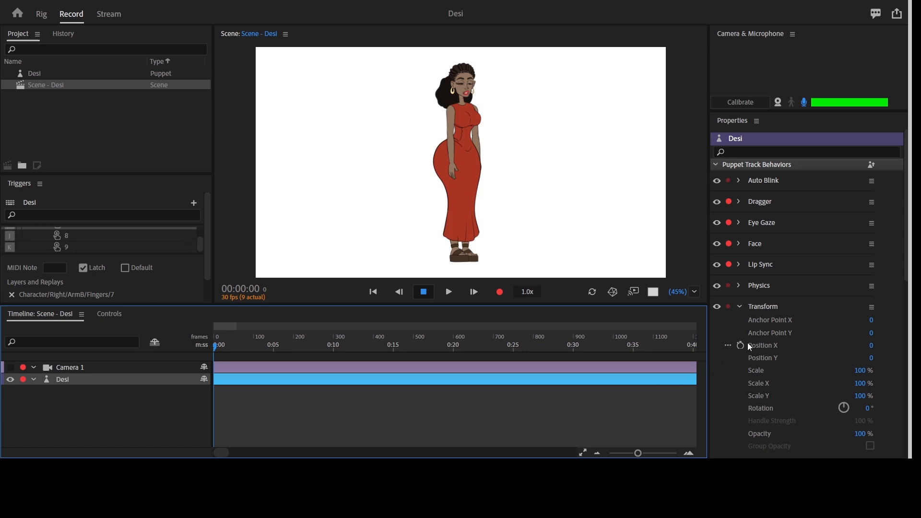
{"action": "scroll", "coordinate": [813, 346], "scroll_direction": "down", "scroll_amount": 4}
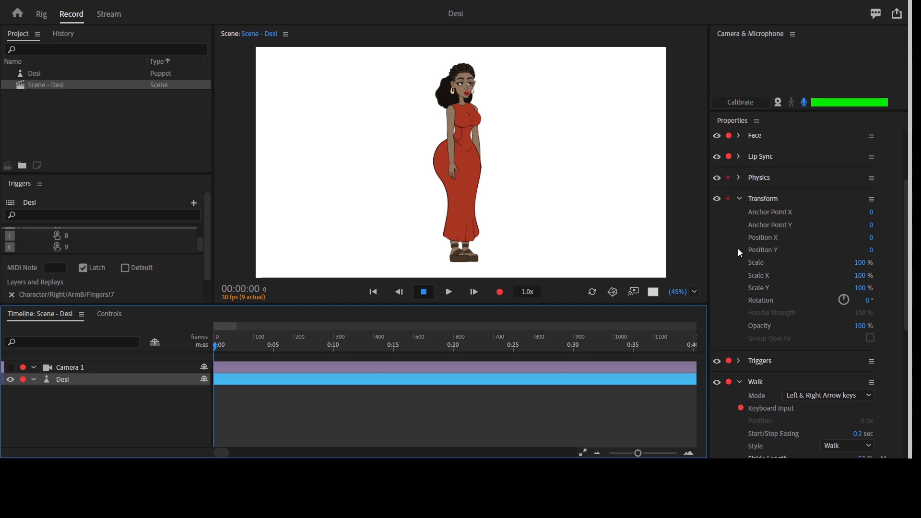
{"action": "left_click", "coordinate": [867, 275]}
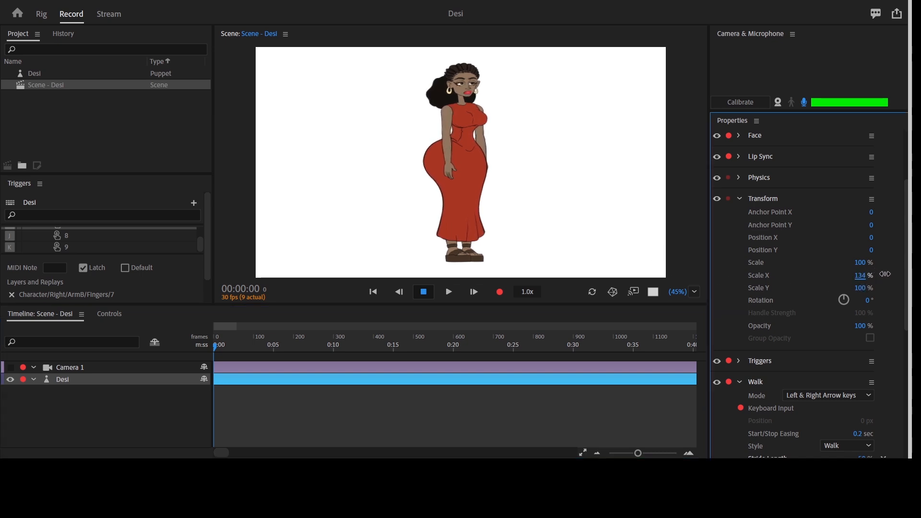
{"action": "left_click_drag", "start_coordinate": [867, 275], "coordinate": [776, 270]}
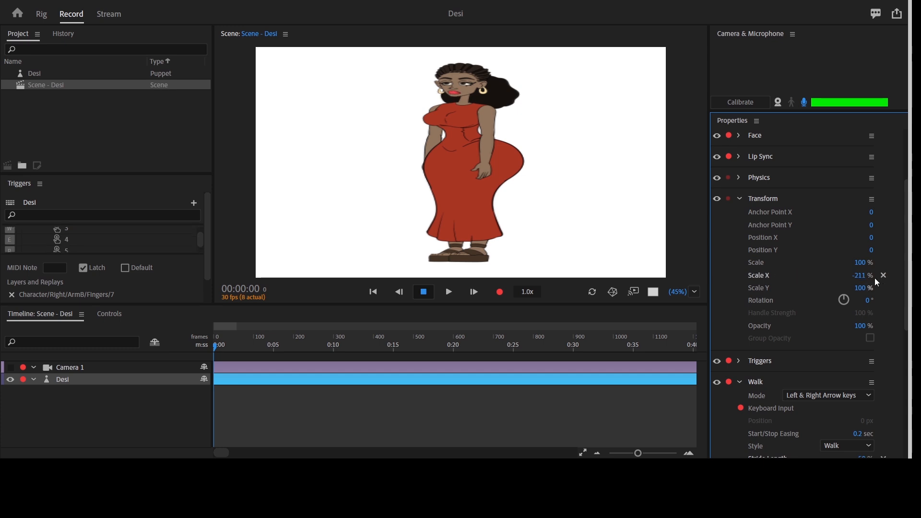
{"action": "key", "text": "ctrl+z"}
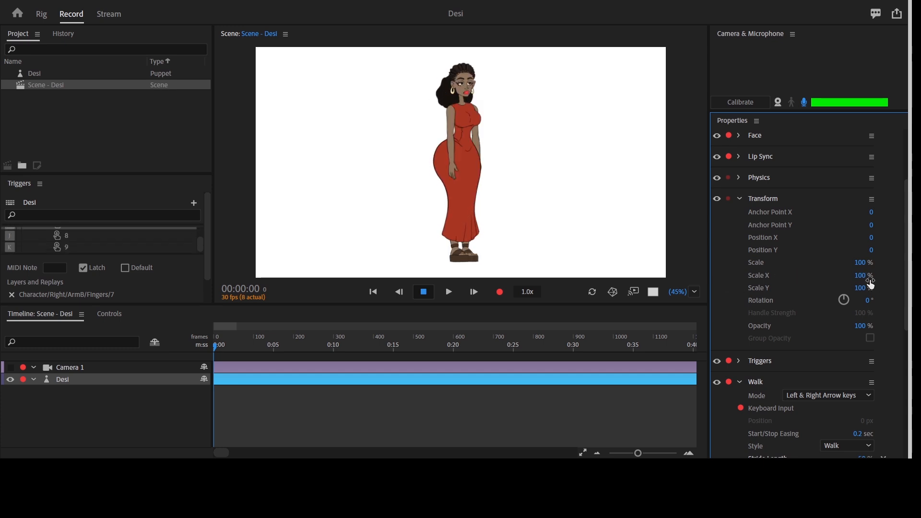
- Flip the Desi puppet horizontally by setting its Transform Scale X to -100%
{"action": "left_click", "coordinate": [862, 278]}
{"action": "left_click", "coordinate": [852, 274]}
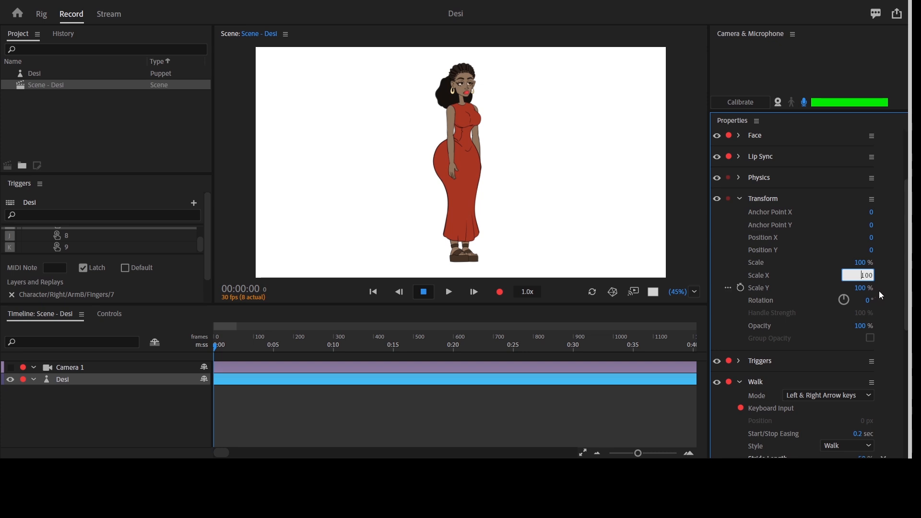
{"action": "type", "text": "-"}
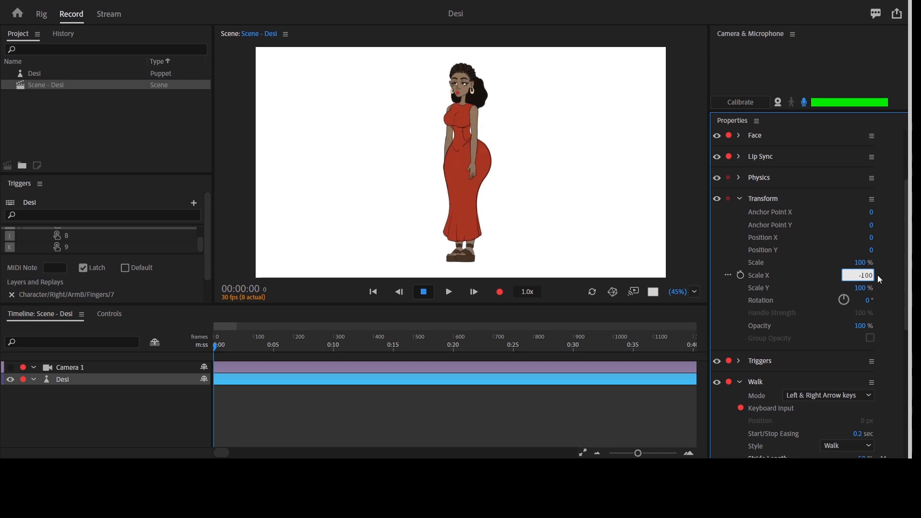
{"action": "key", "text": "Return"}
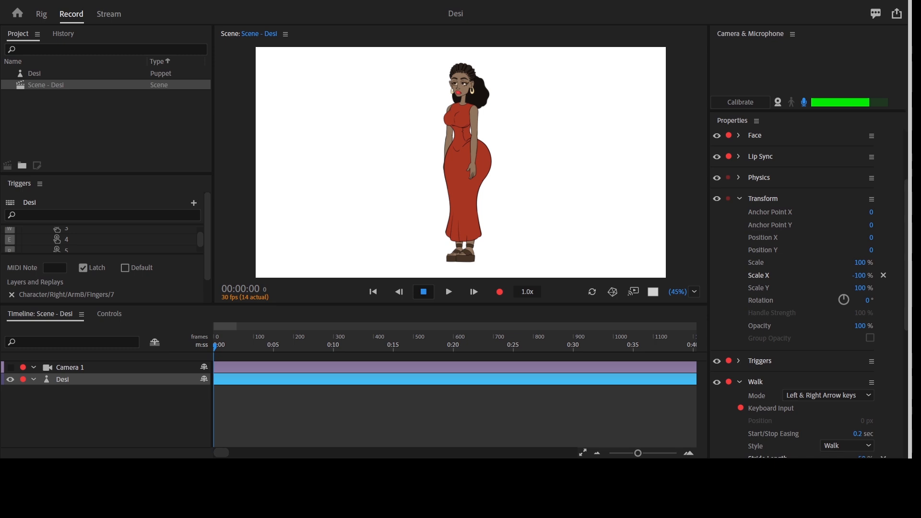
- Create a trigger from the Desi puppet's Scale X value and assign the M key to it
{"action": "left_click", "coordinate": [740, 102]}
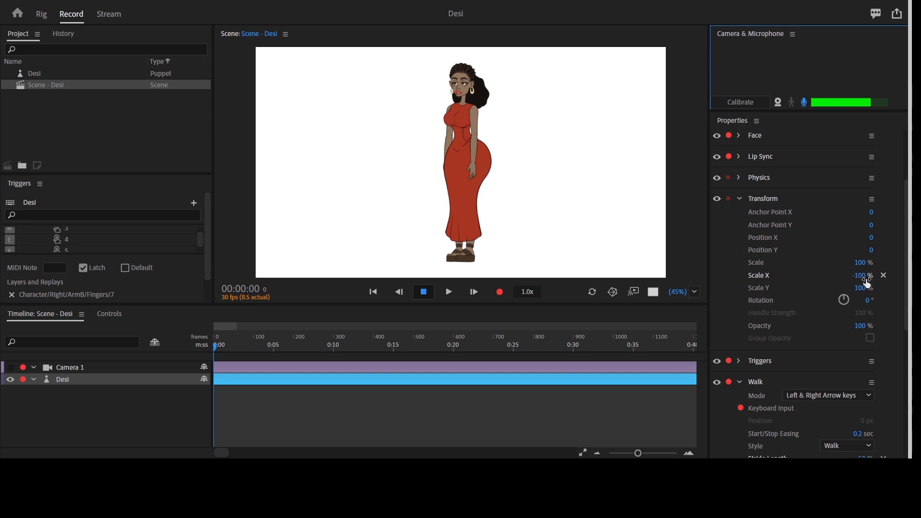
{"action": "mouse_move", "coordinate": [751, 277]}
{"action": "left_click", "coordinate": [730, 275]}
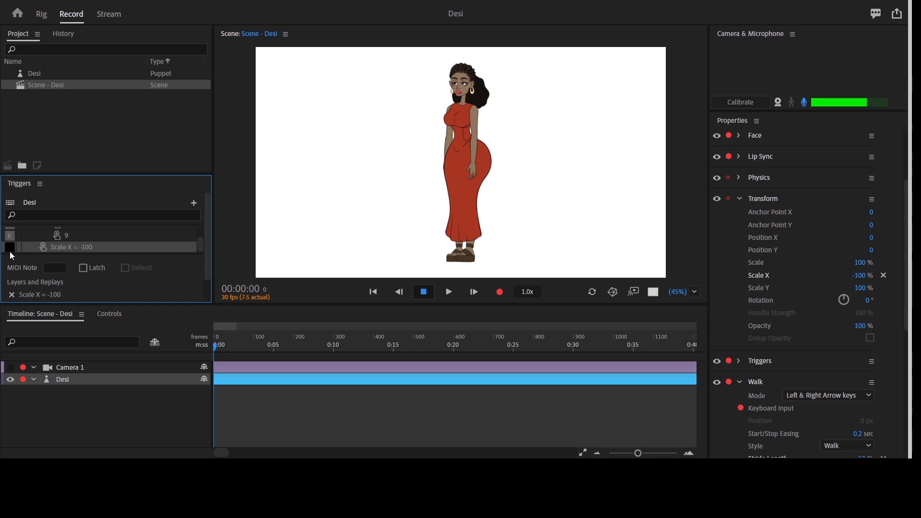
{"action": "left_click", "coordinate": [9, 248]}
{"action": "key", "text": "m"}
- Rename the new Scale X trigger as Flip
{"action": "double_click", "coordinate": [110, 247]}
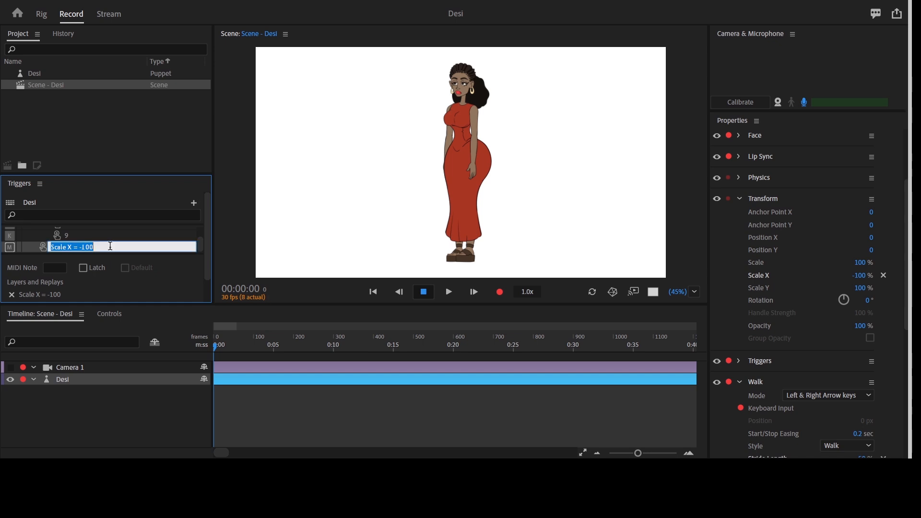
{"action": "type", "text": "Flip"}
{"action": "key", "text": "Escape"}
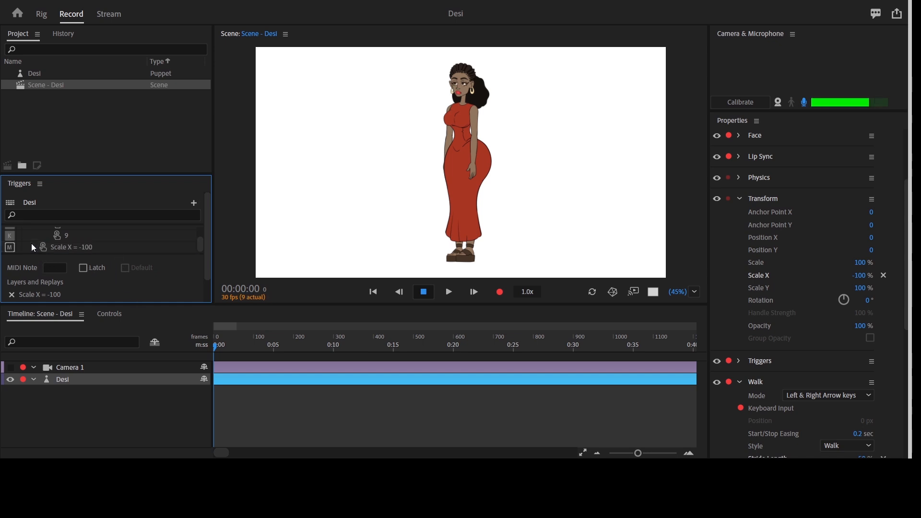
{"action": "left_click", "coordinate": [73, 252]}
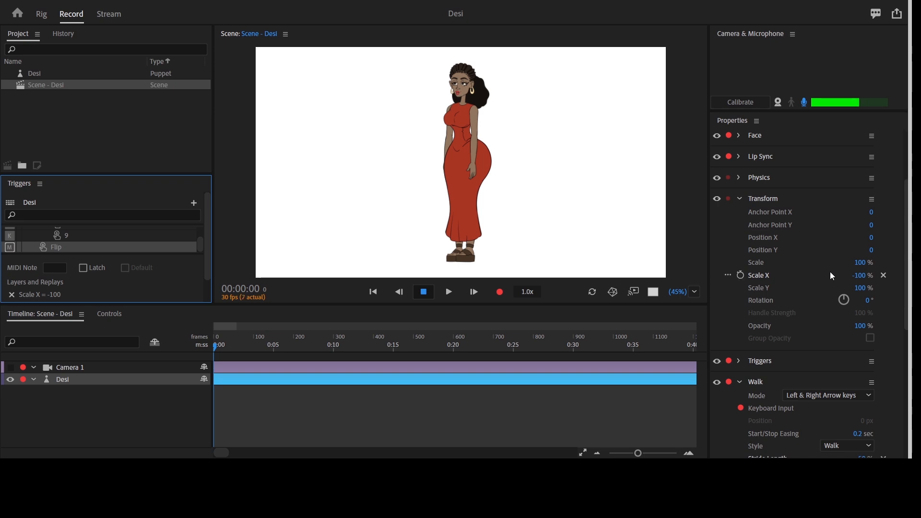
- Reset the Desi puppet's Scale X to its default and test the Flip trigger in the scene
{"action": "left_click", "coordinate": [885, 275]}
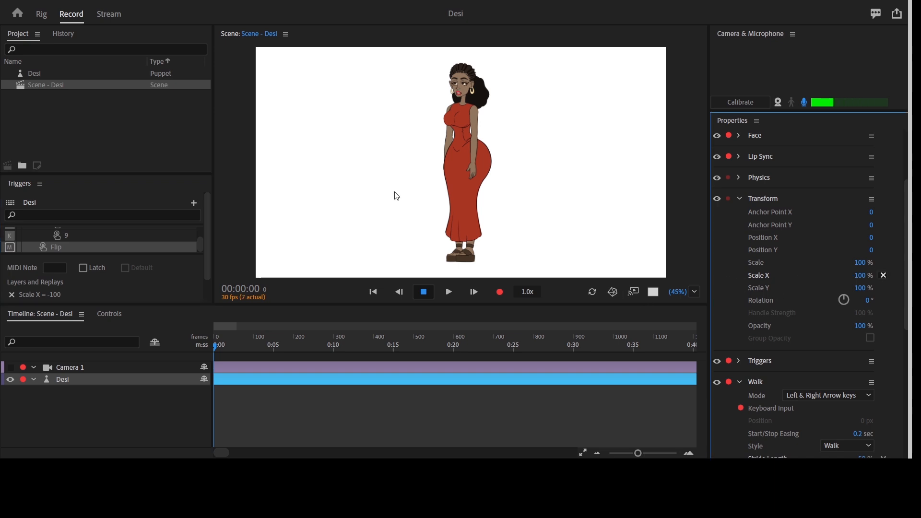
{"action": "key", "text": "m"}
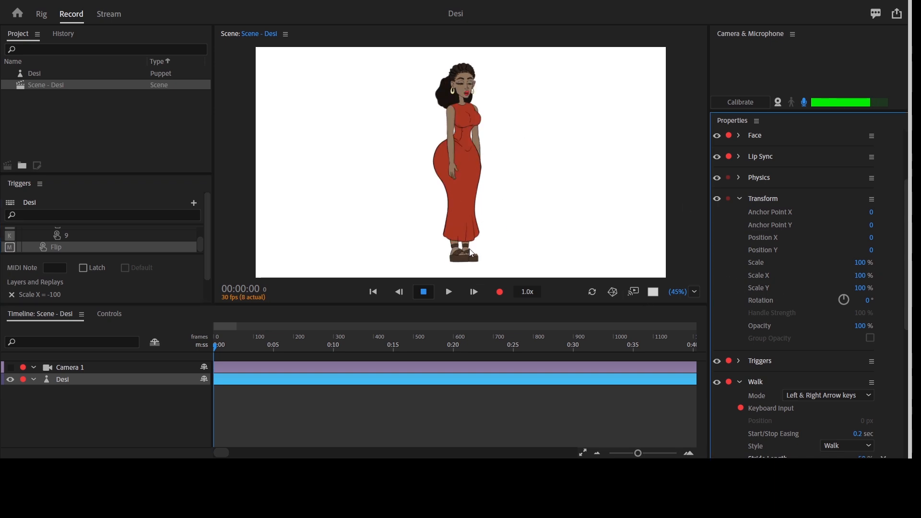
{"action": "key", "text": "m"}
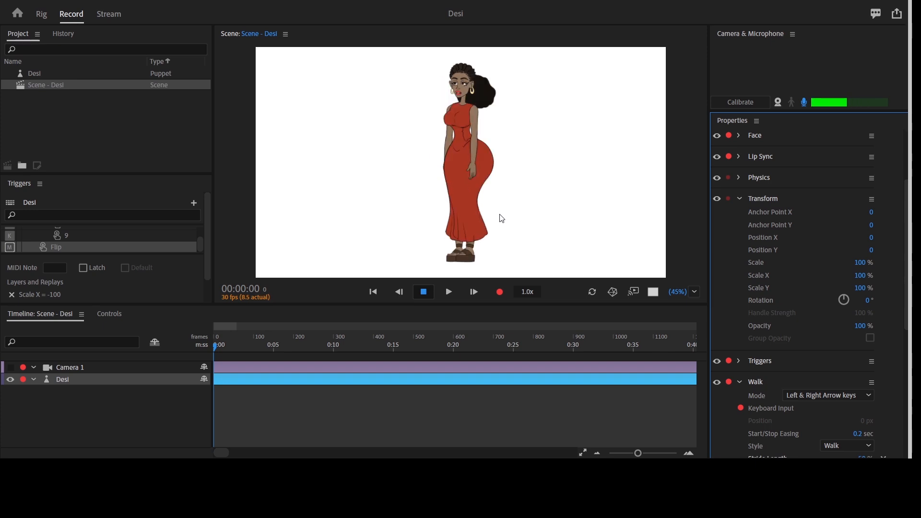
{"action": "key", "text": "m"}
{"action": "key", "text": "m"}
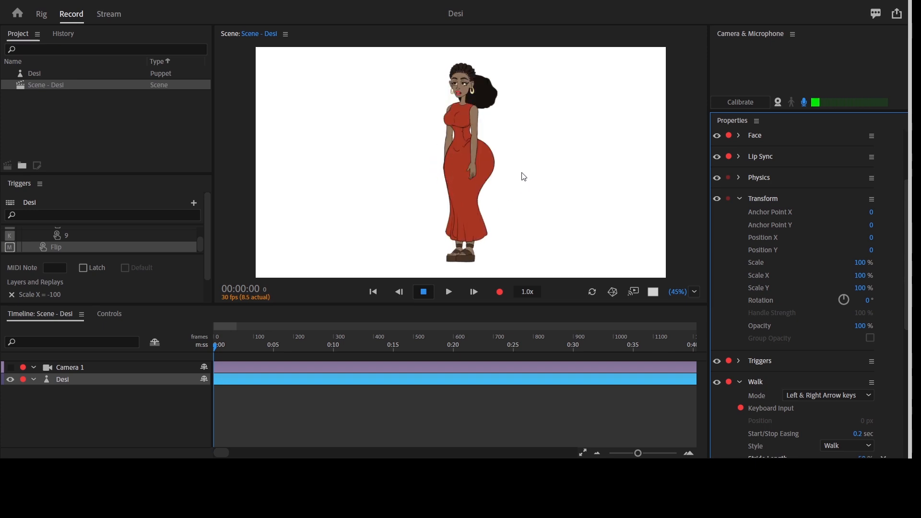
- Turn on Latch for the Flip trigger and test the puppet's flip in the enlarged scene view
{"action": "key", "text": "m"}
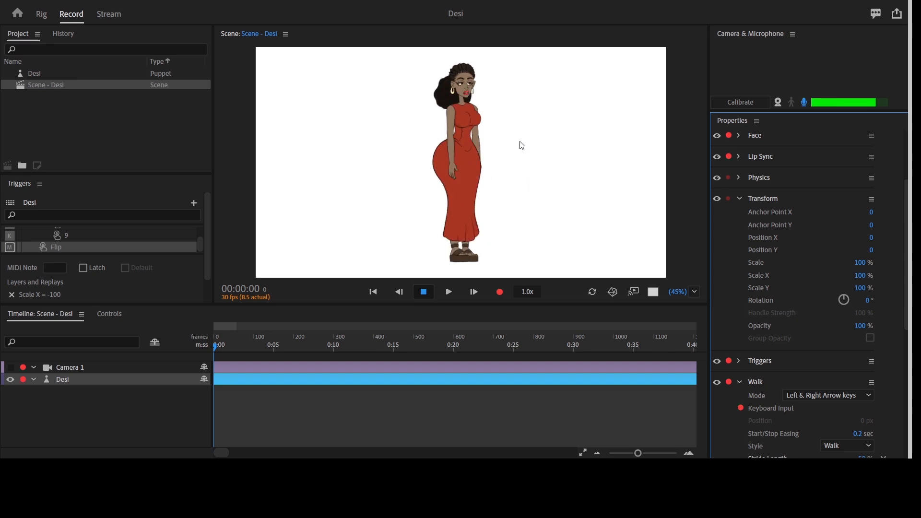
{"action": "left_click", "coordinate": [84, 268]}
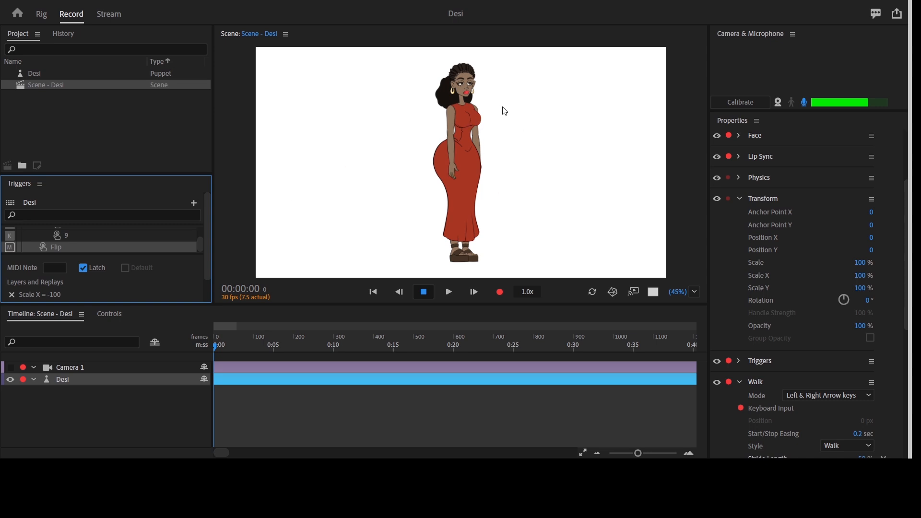
{"action": "key", "text": "grave"}
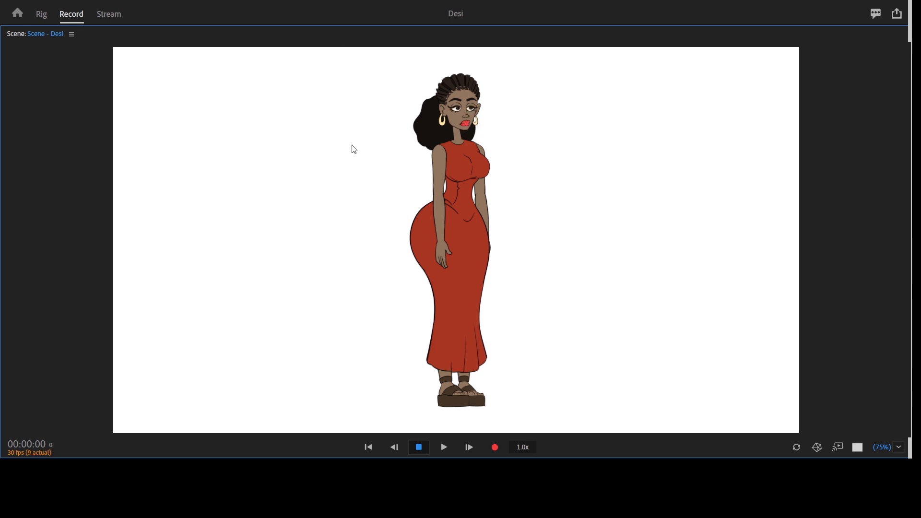
{"action": "key", "text": "grave"}
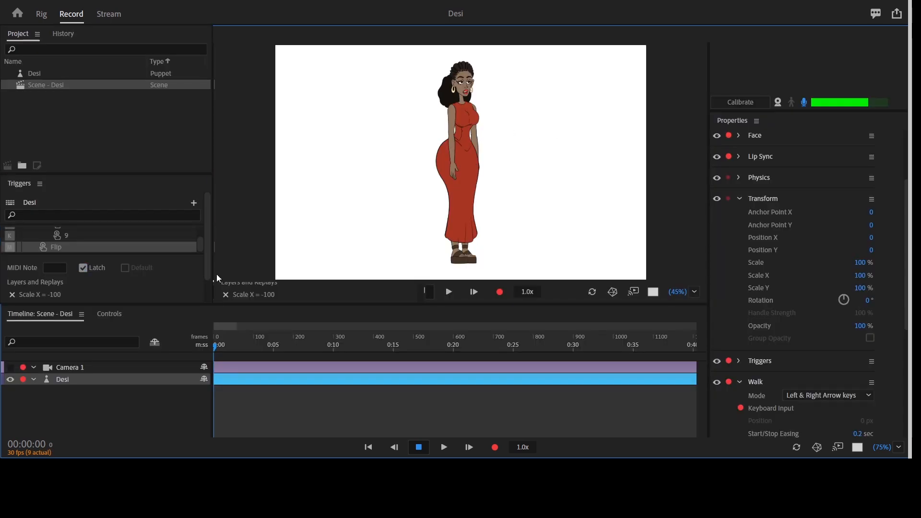
- Rename the Desi puppet's Scale X = -100 replay as Flip
{"action": "left_click_drag", "start_coordinate": [59, 248], "coordinate": [376, 316]}
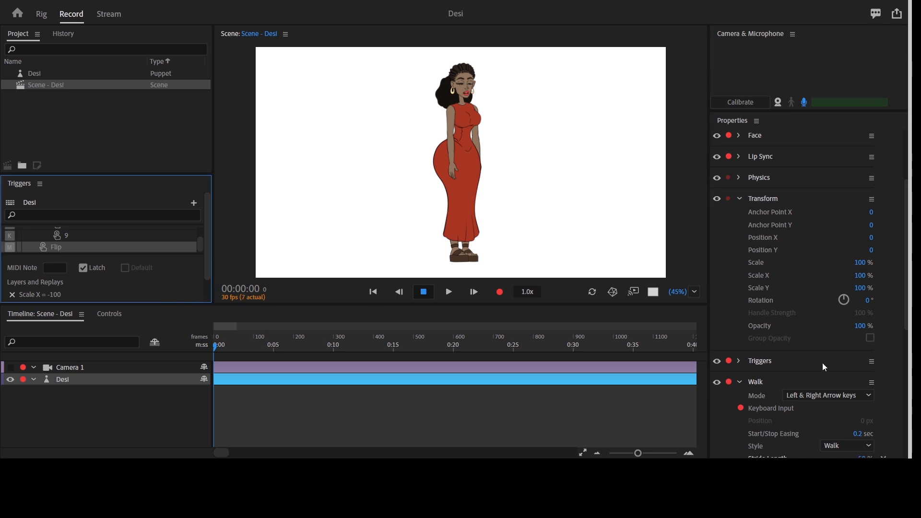
{"action": "scroll", "coordinate": [822, 363], "scroll_direction": "down", "scroll_amount": 3}
{"action": "scroll", "coordinate": [822, 363], "scroll_direction": "down", "scroll_amount": 6}
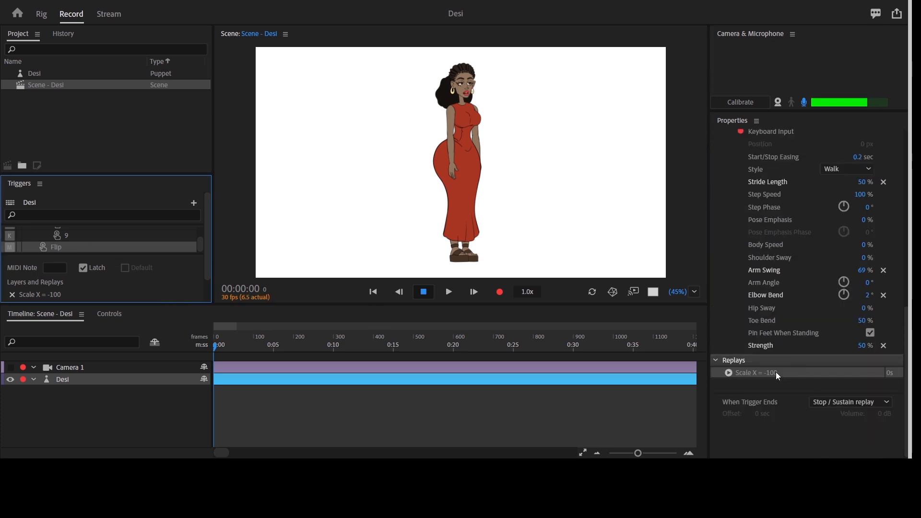
{"action": "double_click", "coordinate": [776, 372]}
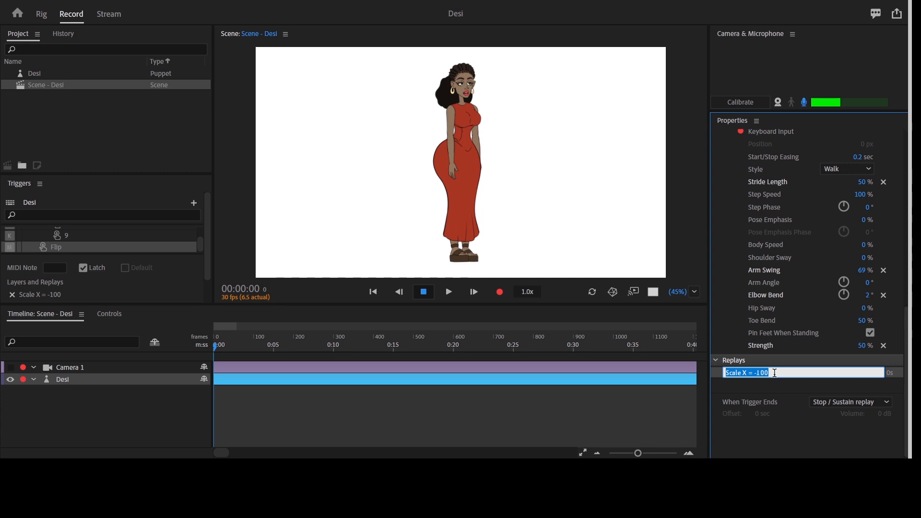
{"action": "type", "text": "F"}
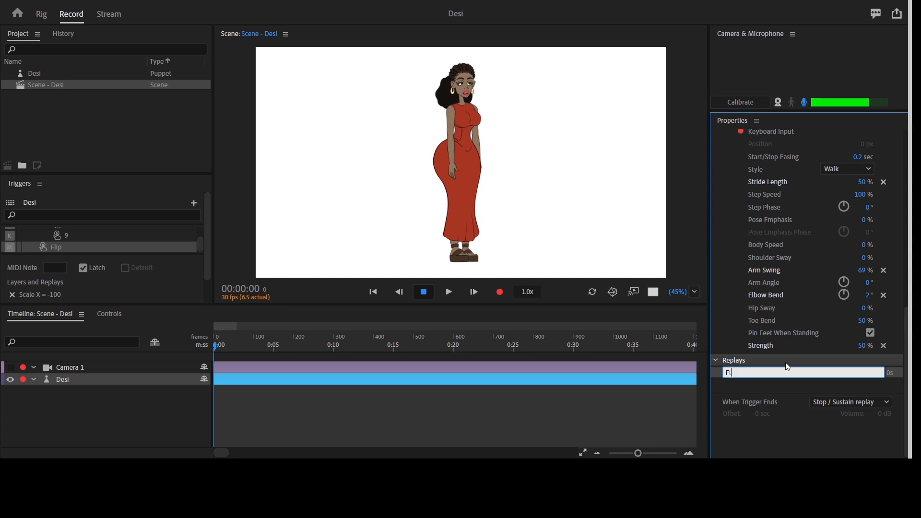
{"action": "type", "text": "l"}
{"action": "key", "text": "Escape"}
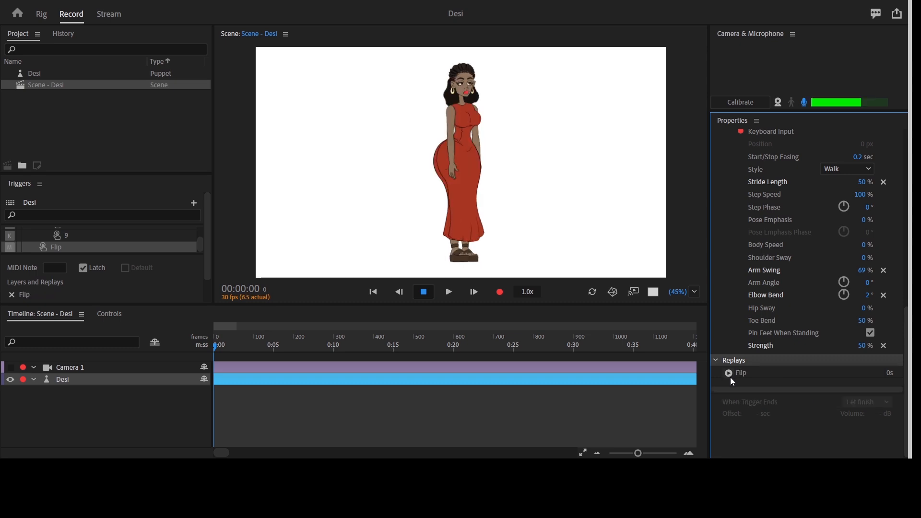
- Preview the Flip replay and check the puppet's movement in the enlarged scene view
{"action": "left_click", "coordinate": [728, 373]}
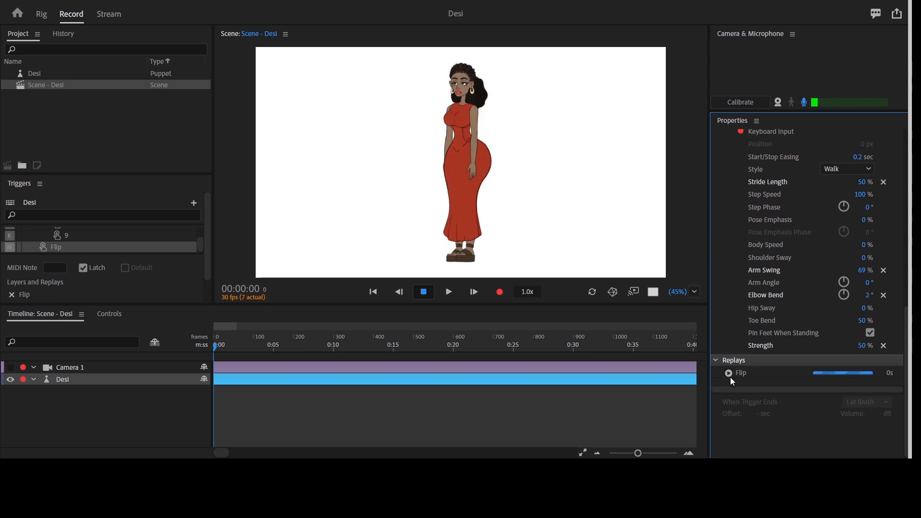
{"action": "left_click", "coordinate": [729, 374]}
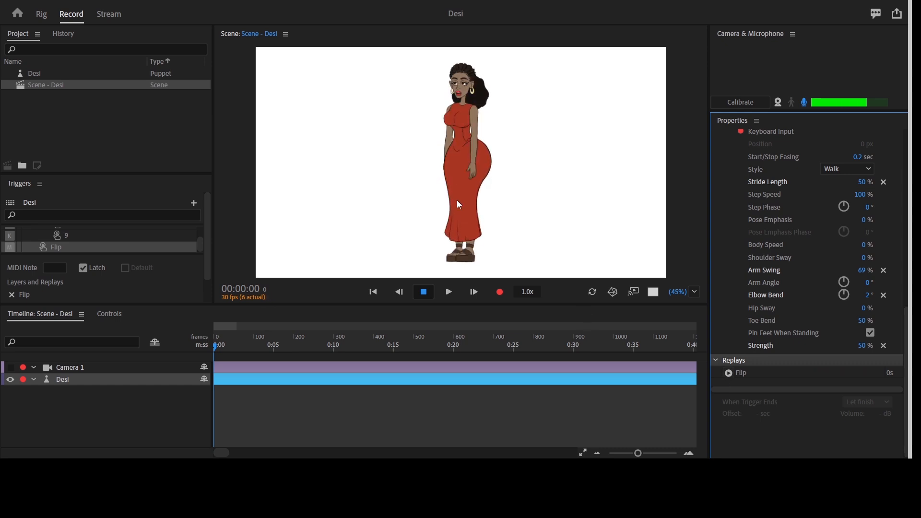
{"action": "key", "text": "grave"}
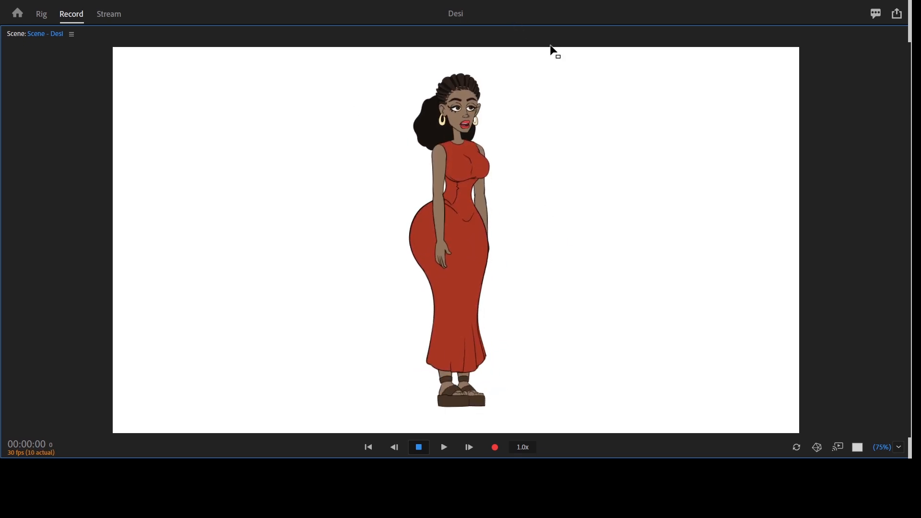
{"action": "key", "text": "grave"}
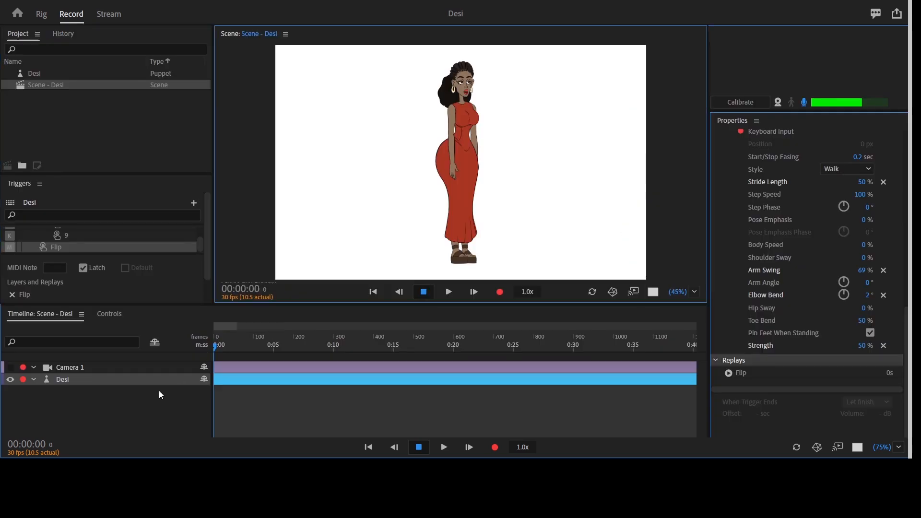
- Make the Camera 1 close-up visible, then select the Desi track and test the puppet in the enlarged scene view
{"action": "left_click", "coordinate": [72, 383]}
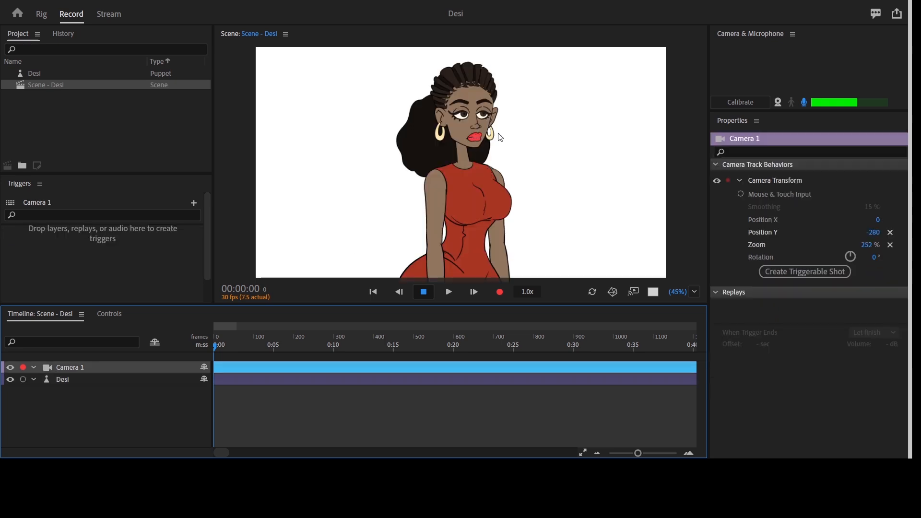
{"action": "key", "text": "grave"}
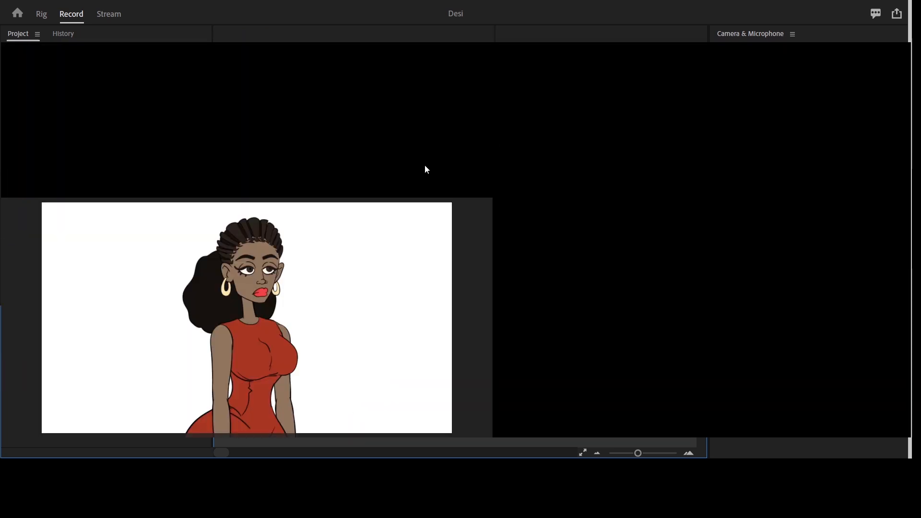
{"action": "key", "text": "grave"}
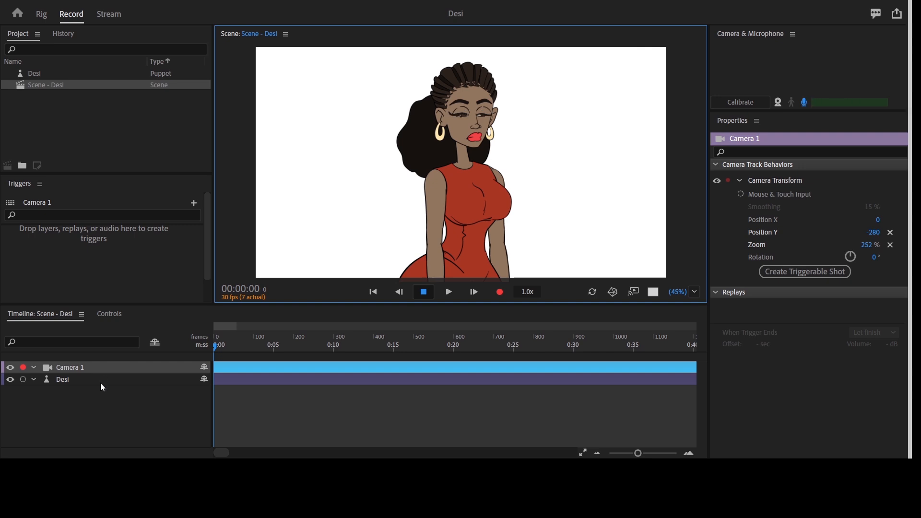
{"action": "left_click", "coordinate": [100, 382]}
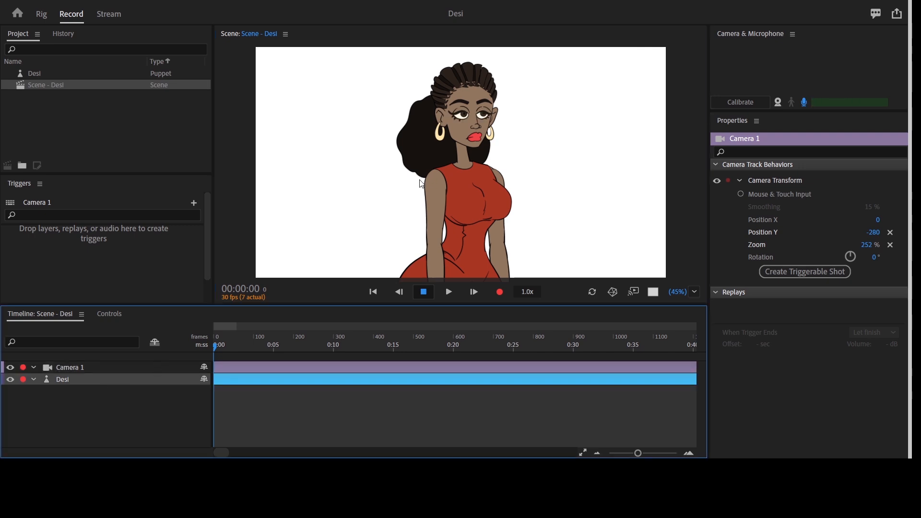
{"action": "key", "text": "grave"}
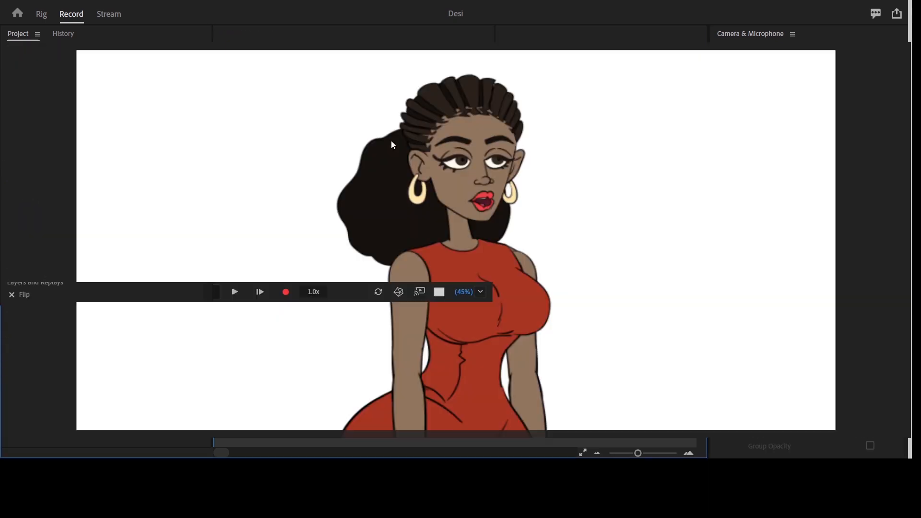